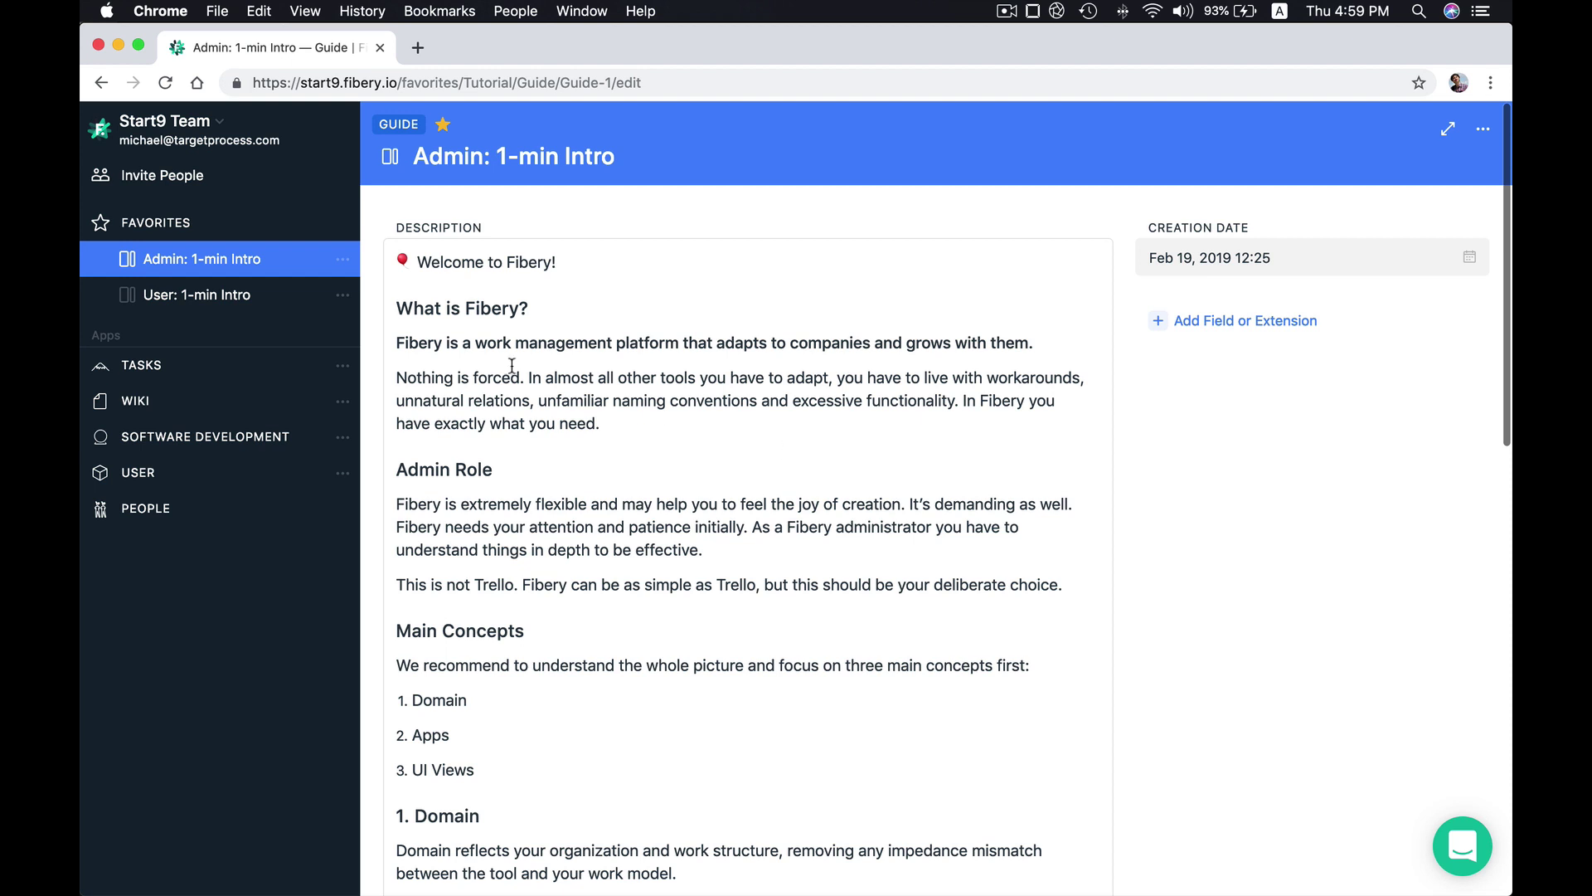
Install the GIST Planning app from the workspace menu's App Store
click(184, 137)
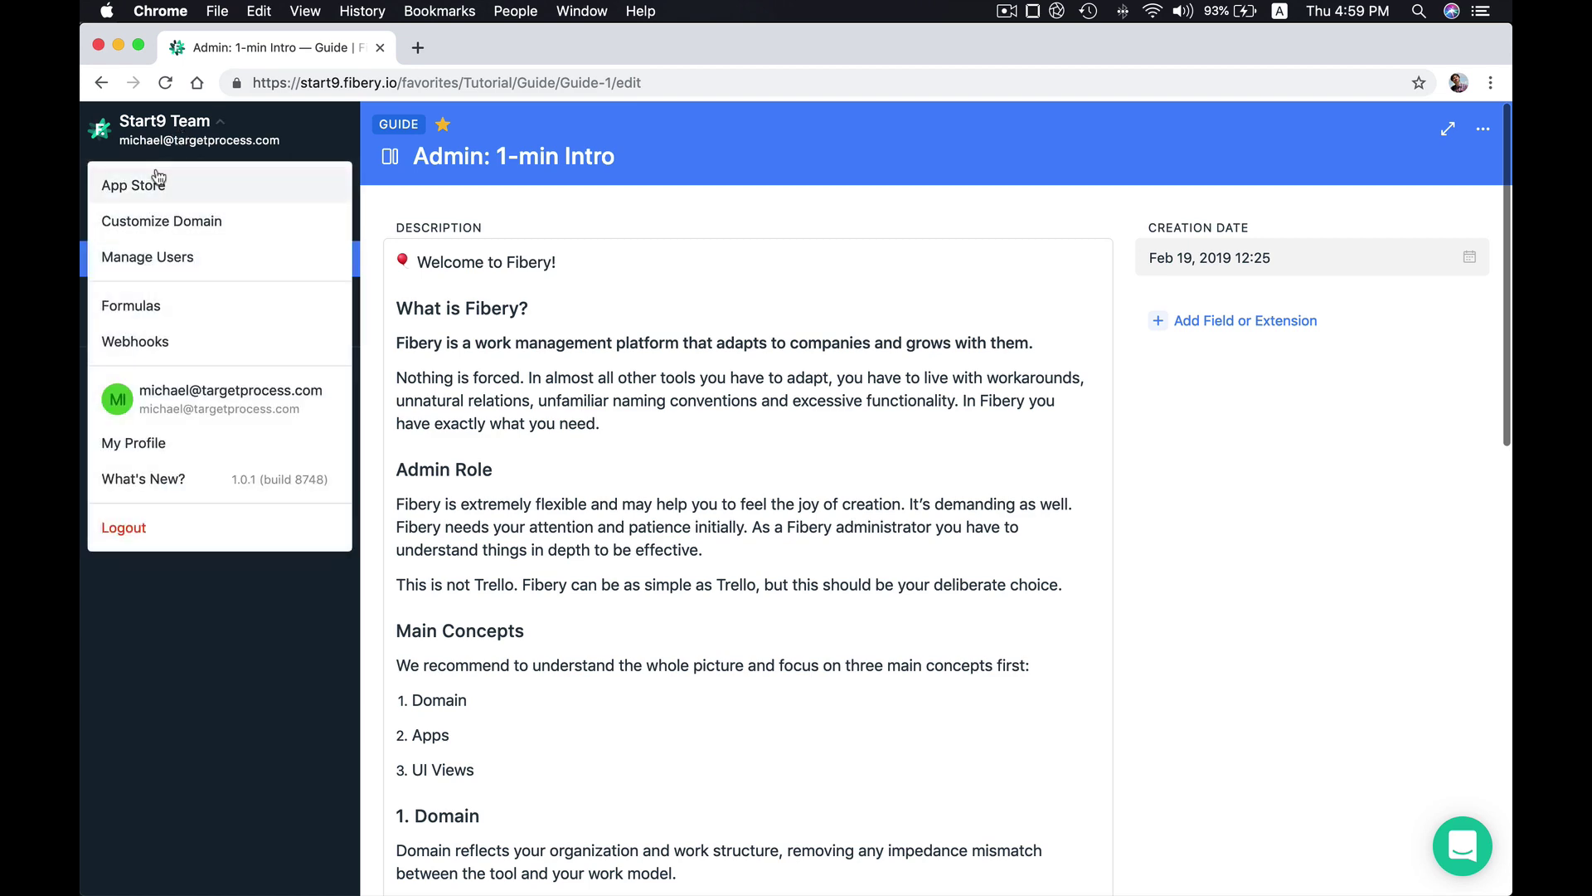
click(158, 182)
scroll(1177, 455, down, 5)
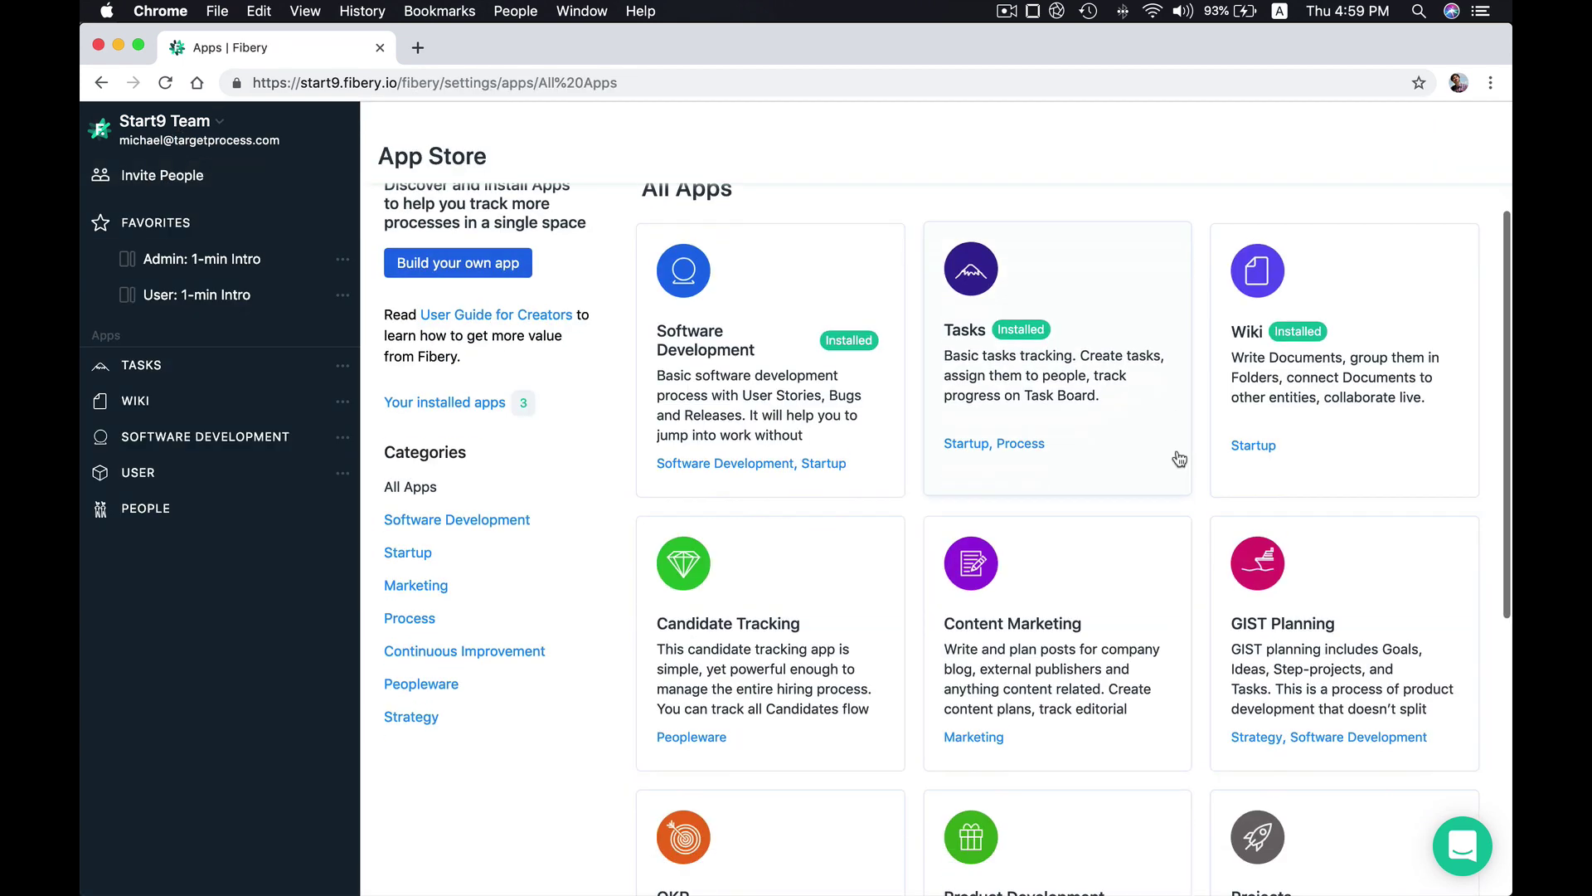
click(1318, 497)
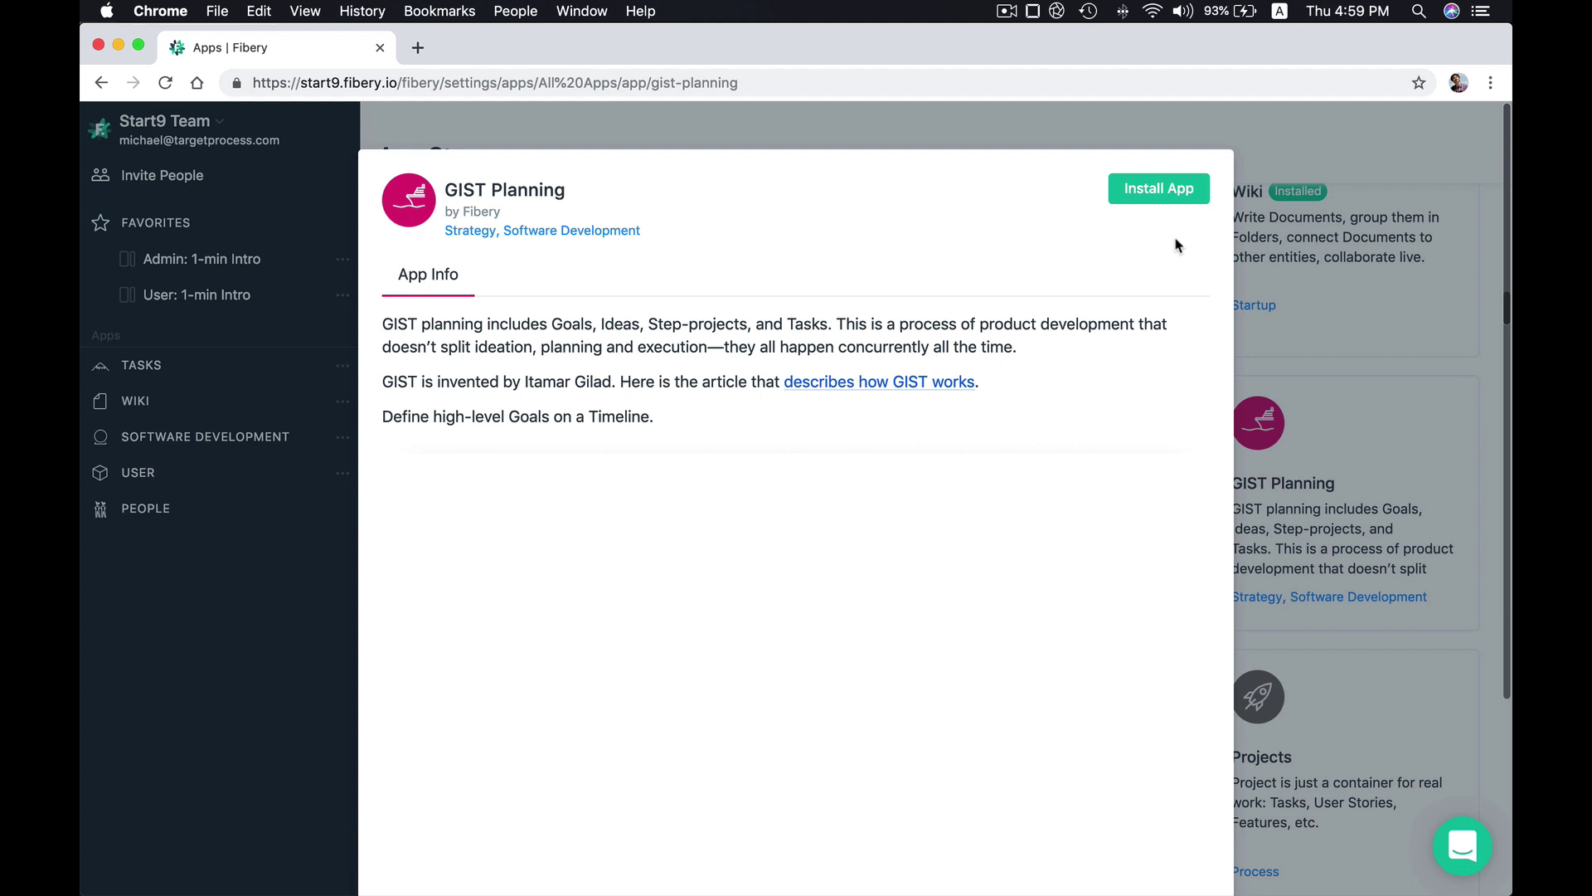
click(1143, 189)
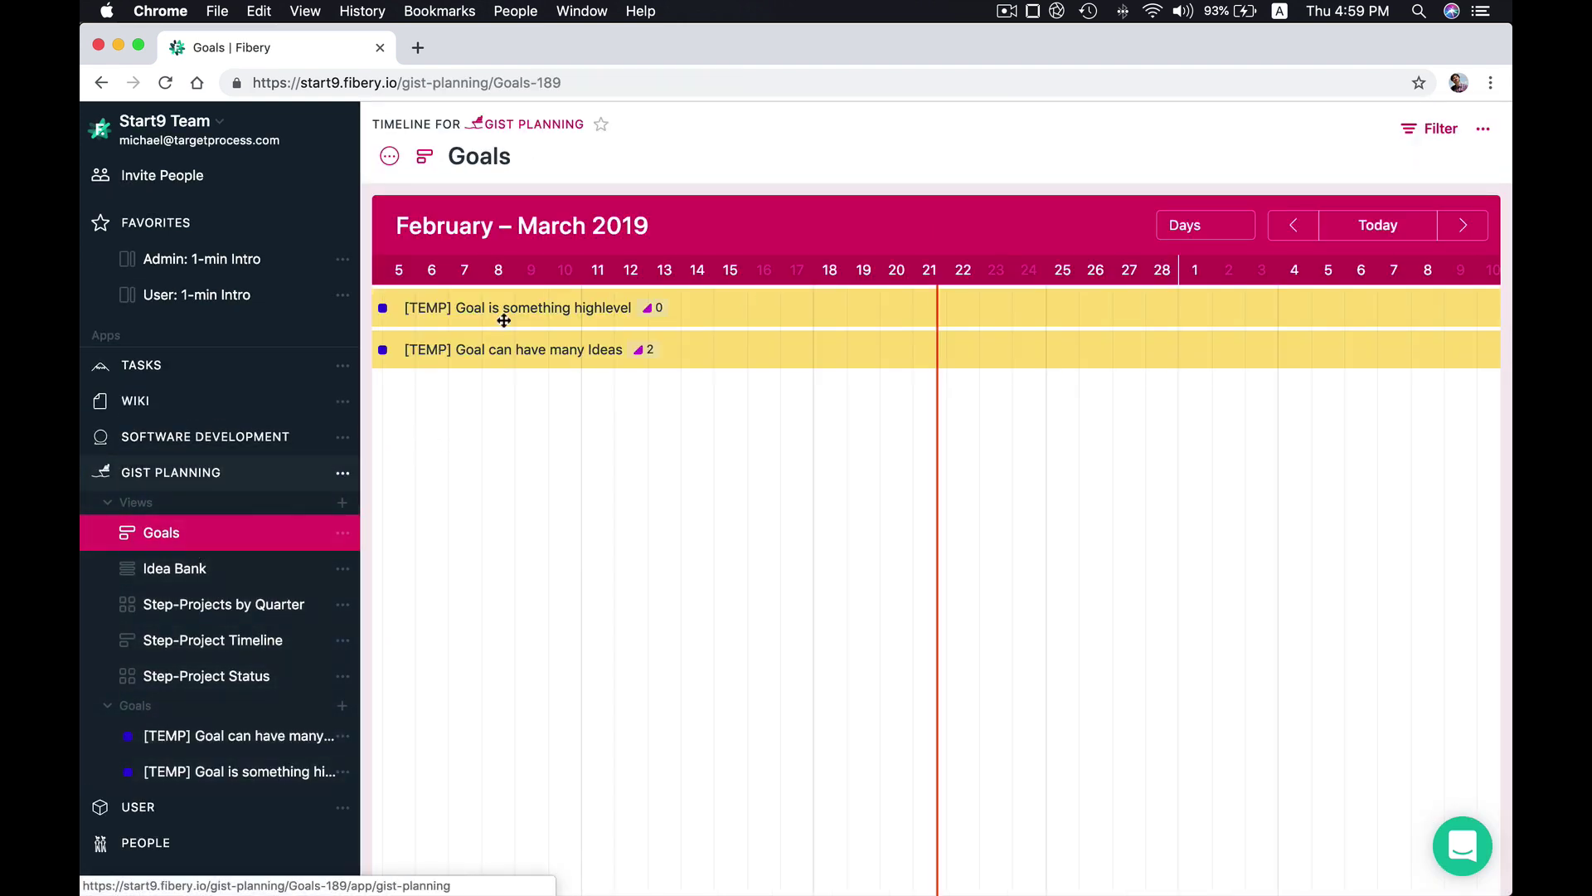
Switch the Goals timeline to Months and draw a '100 customers' goal spanning March to May
click(1216, 237)
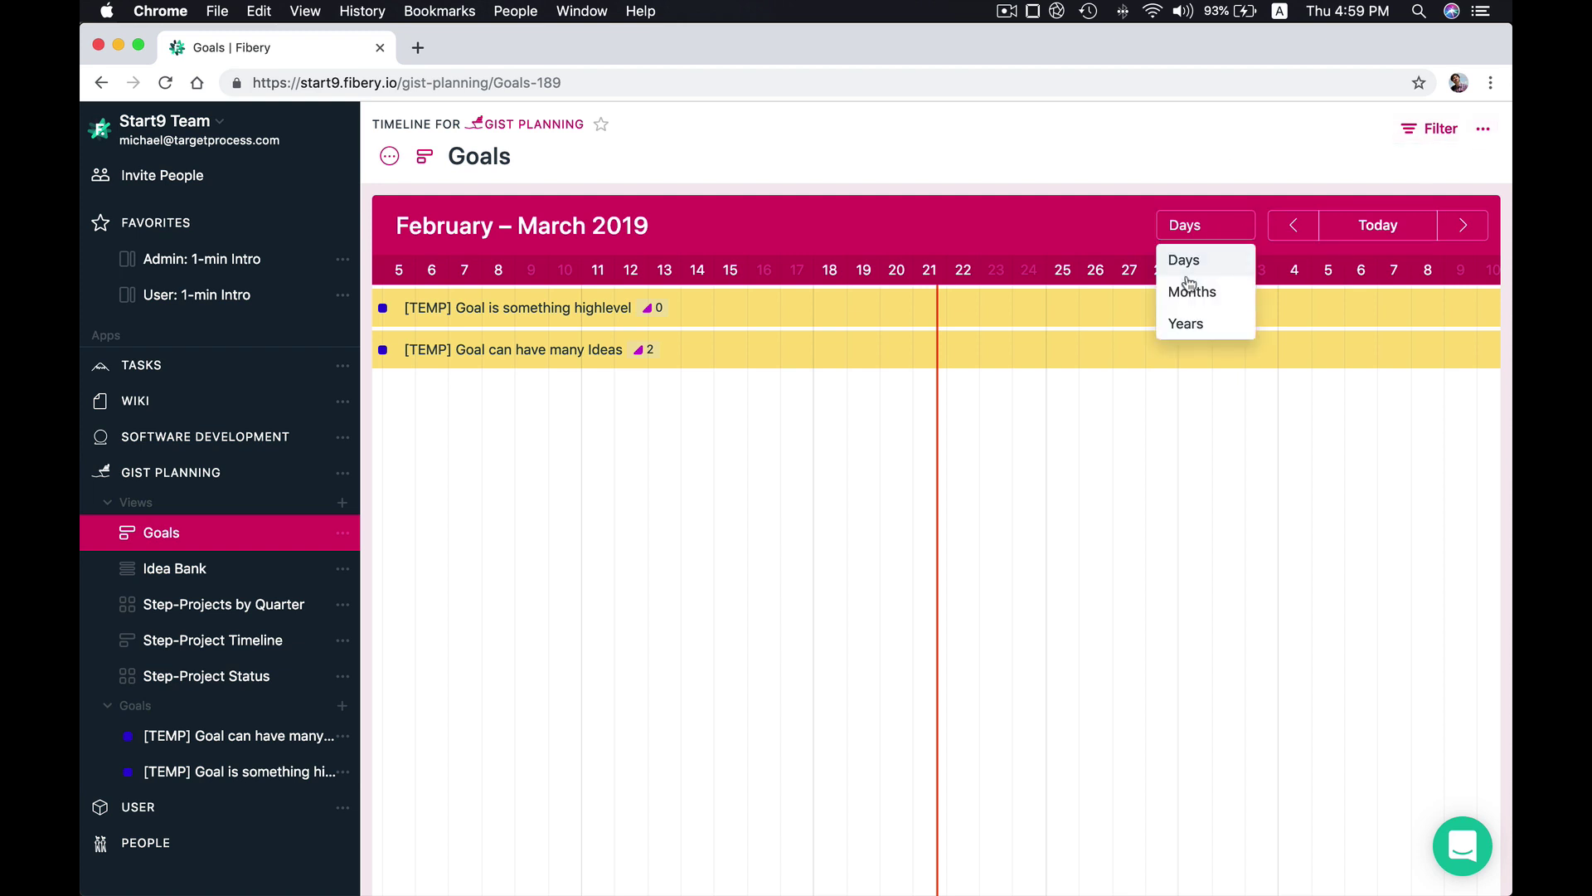
click(1186, 290)
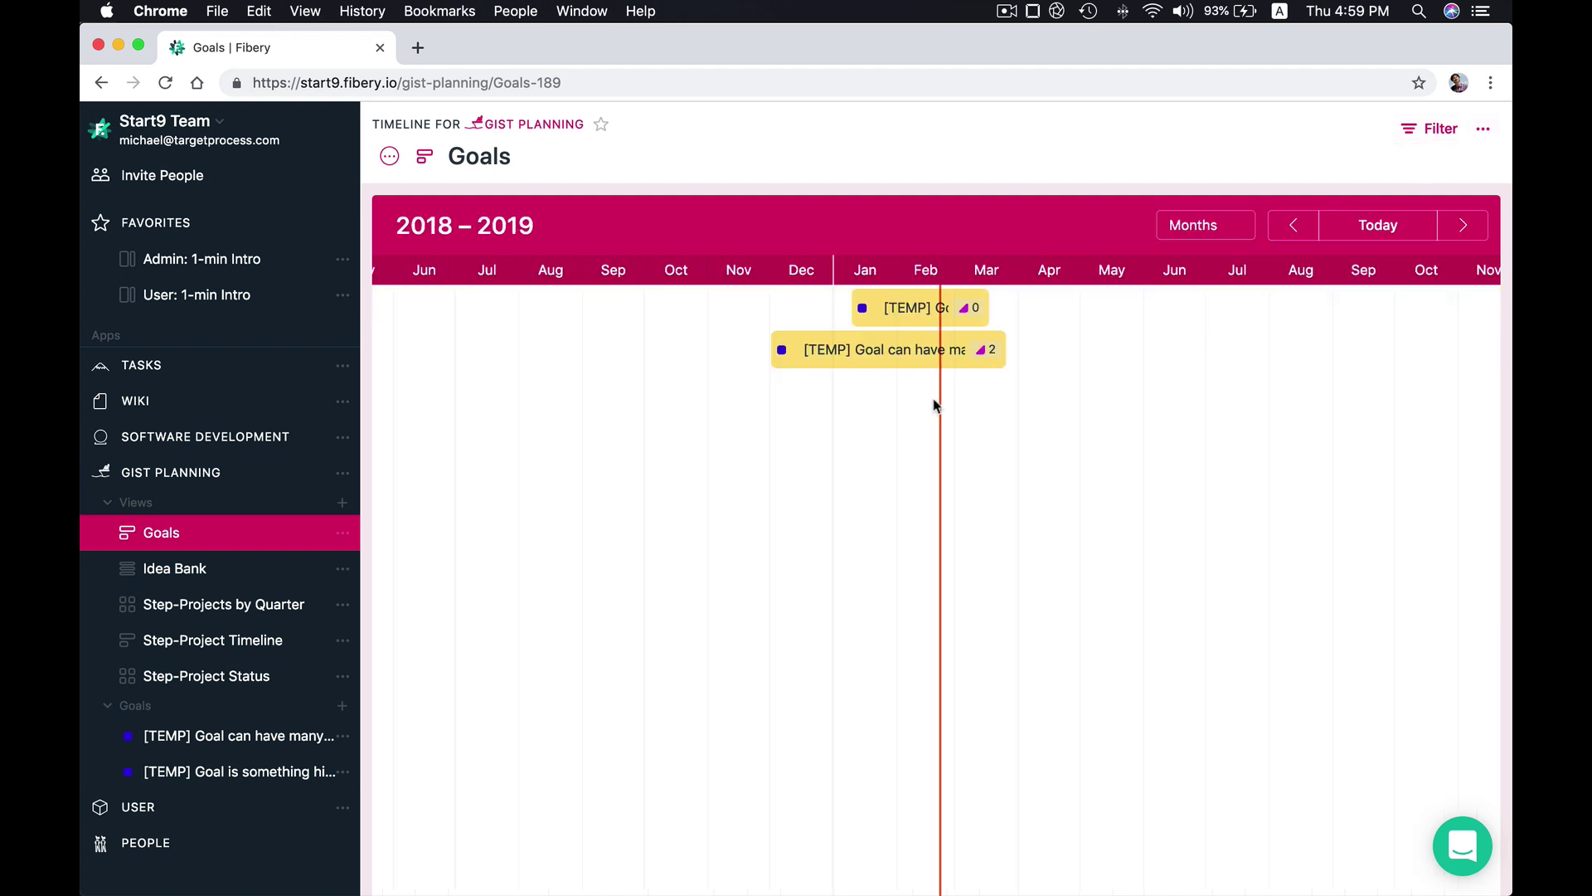
drag(959, 401, 1143, 393)
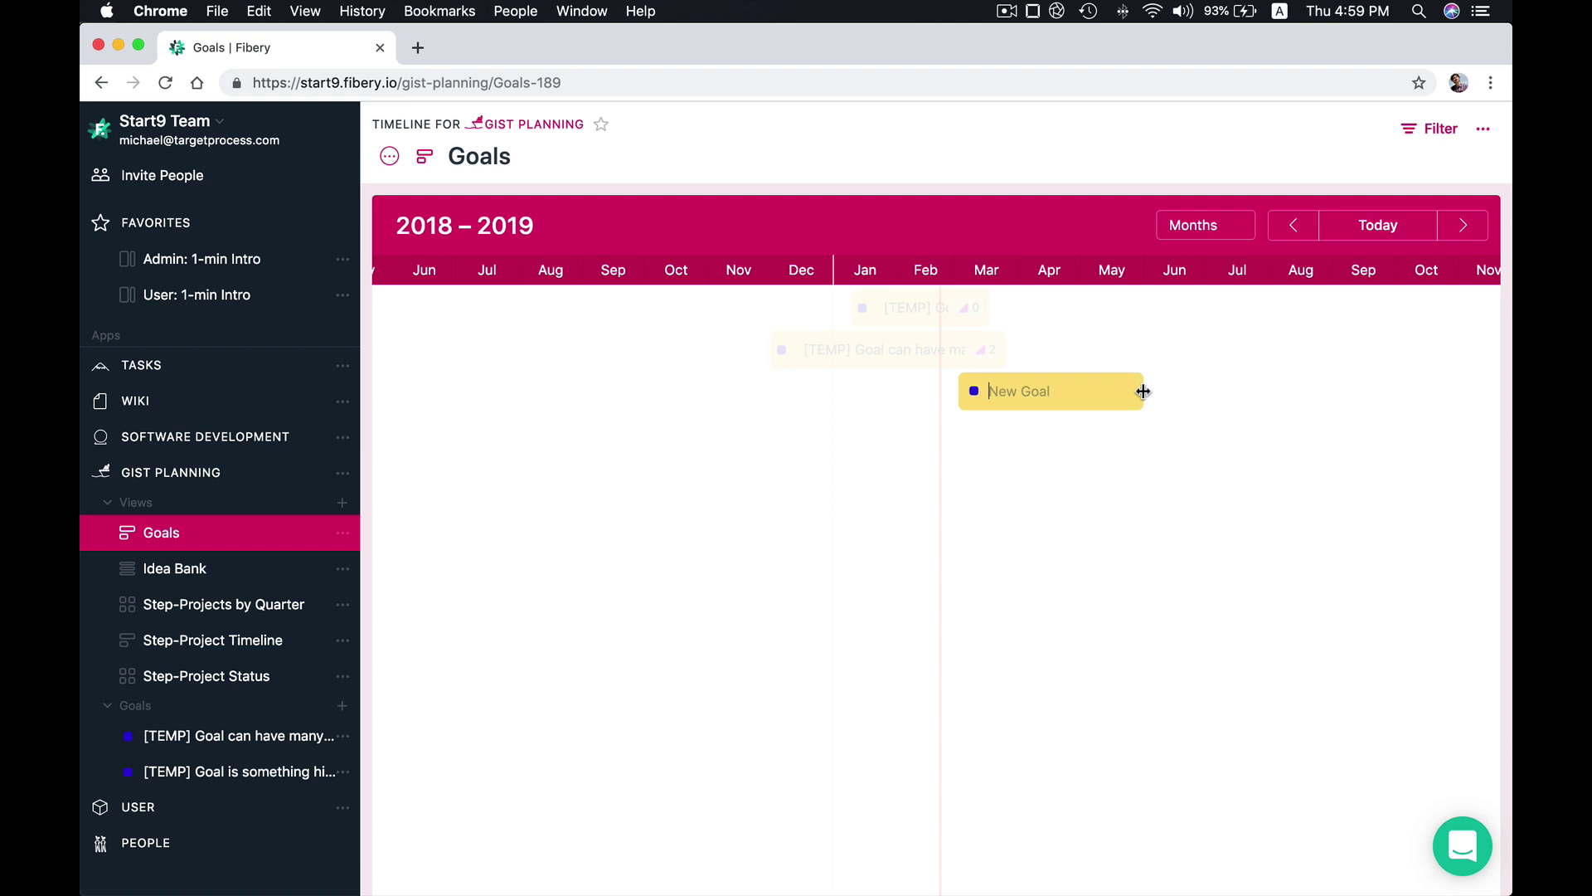
text(19)
text(0 customers)
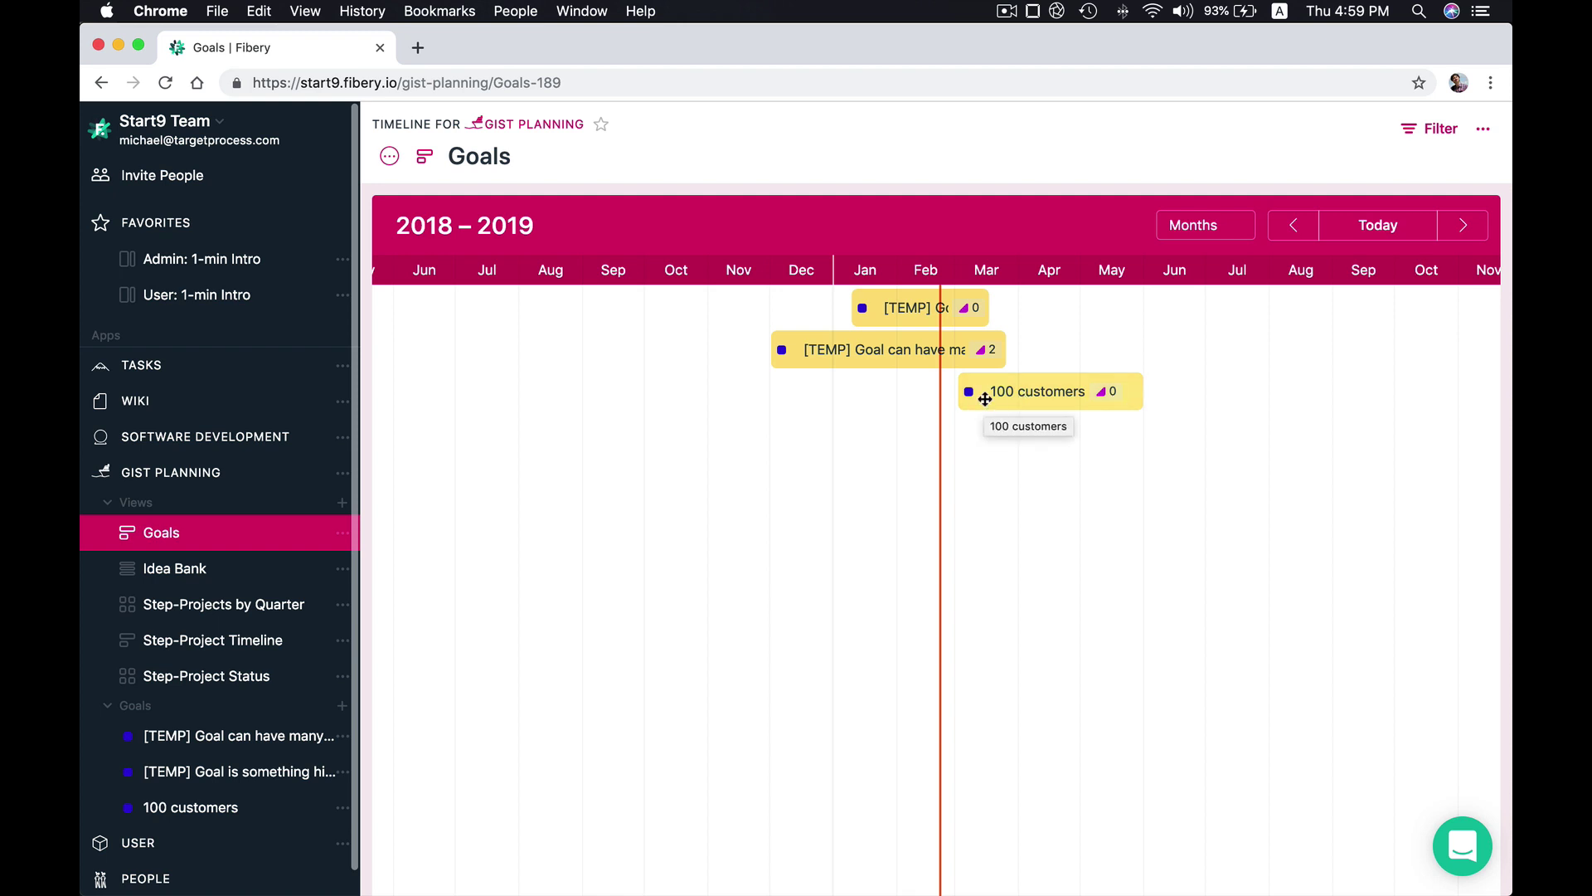
Open the '100 customers' goal's page and set its state to Open
click(995, 391)
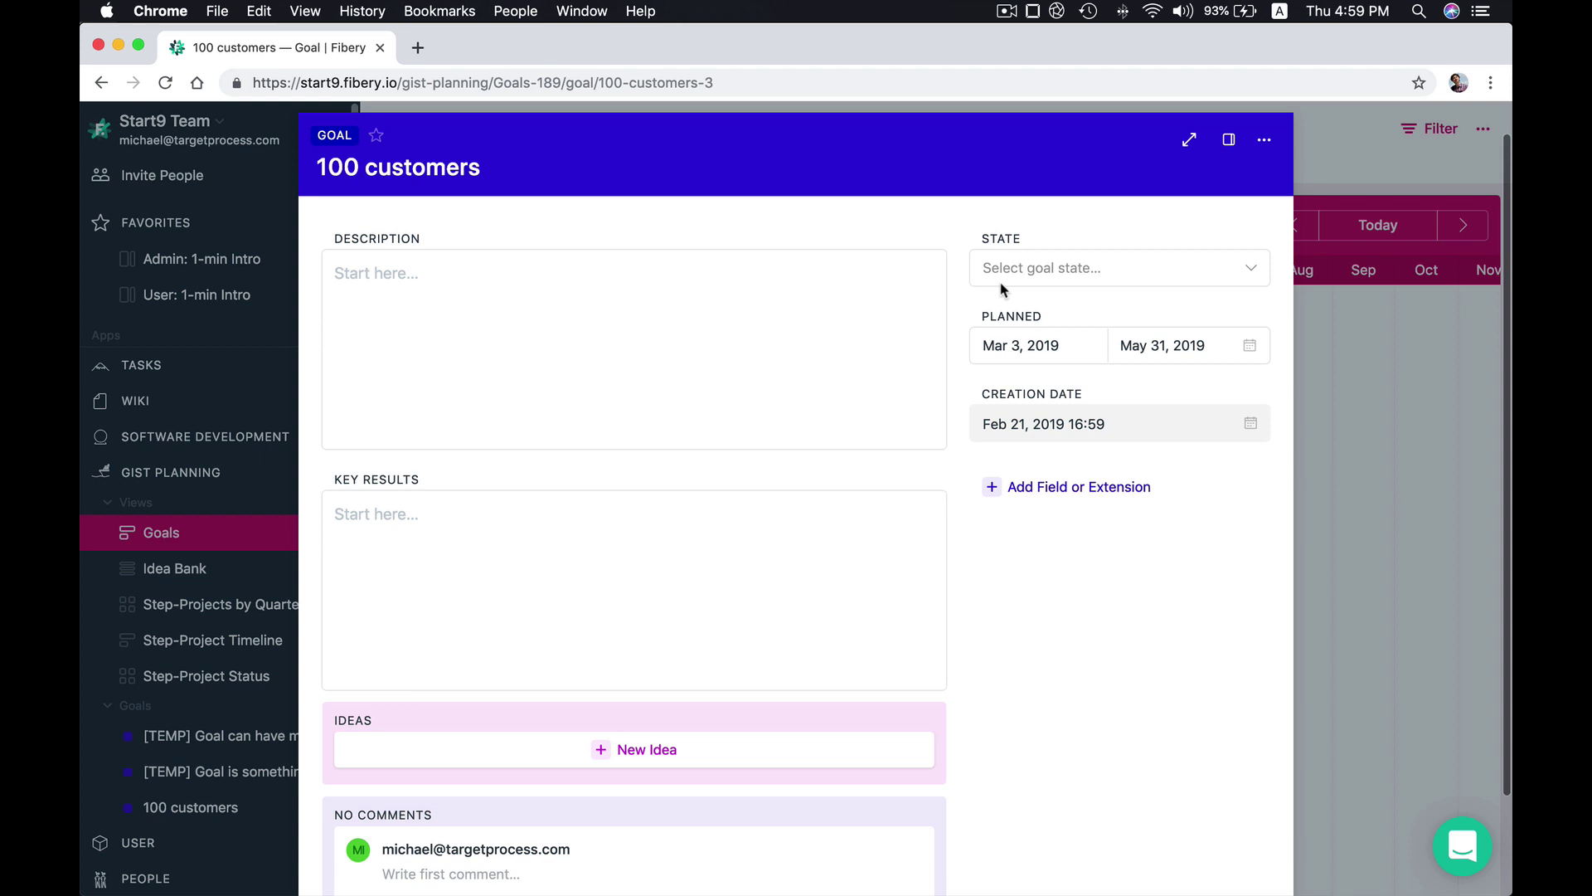
click(1043, 267)
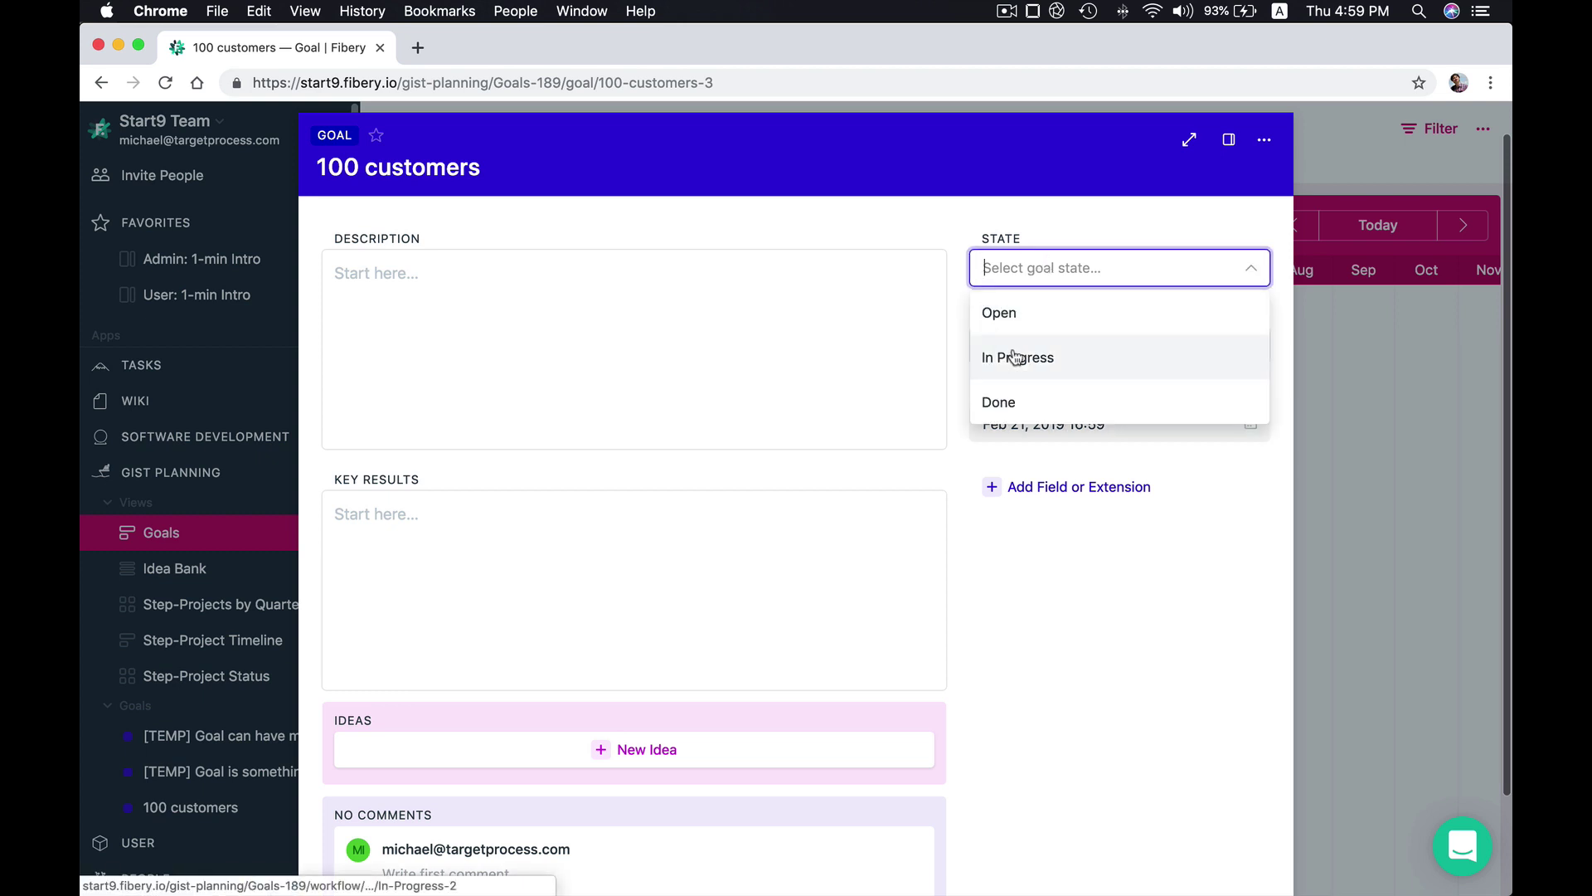
click(1010, 312)
click(573, 576)
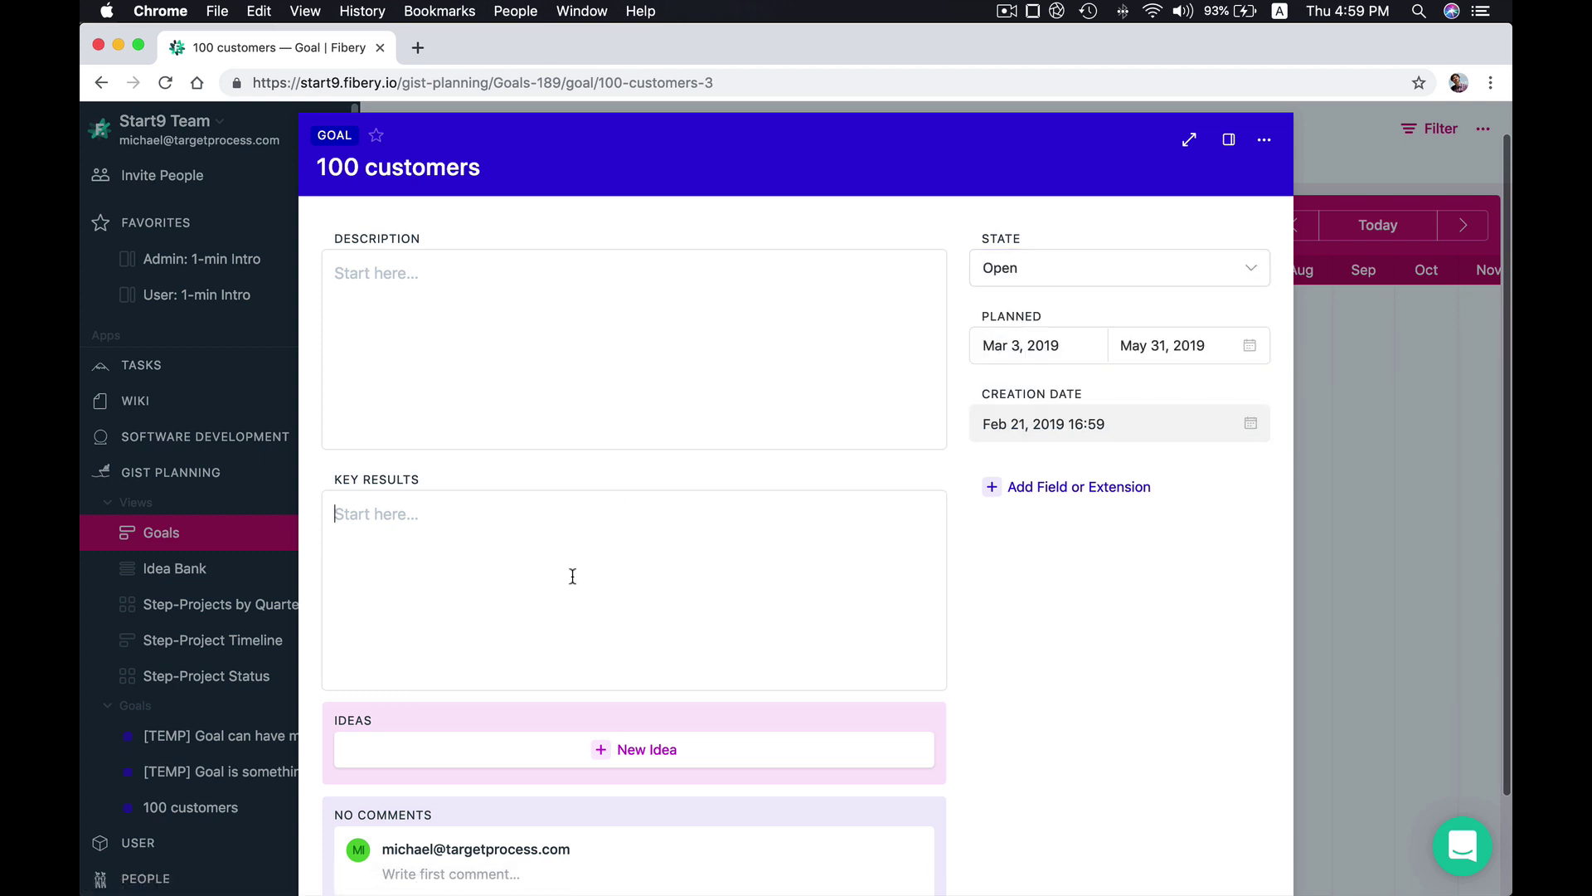
scroll(531, 613, down, 3)
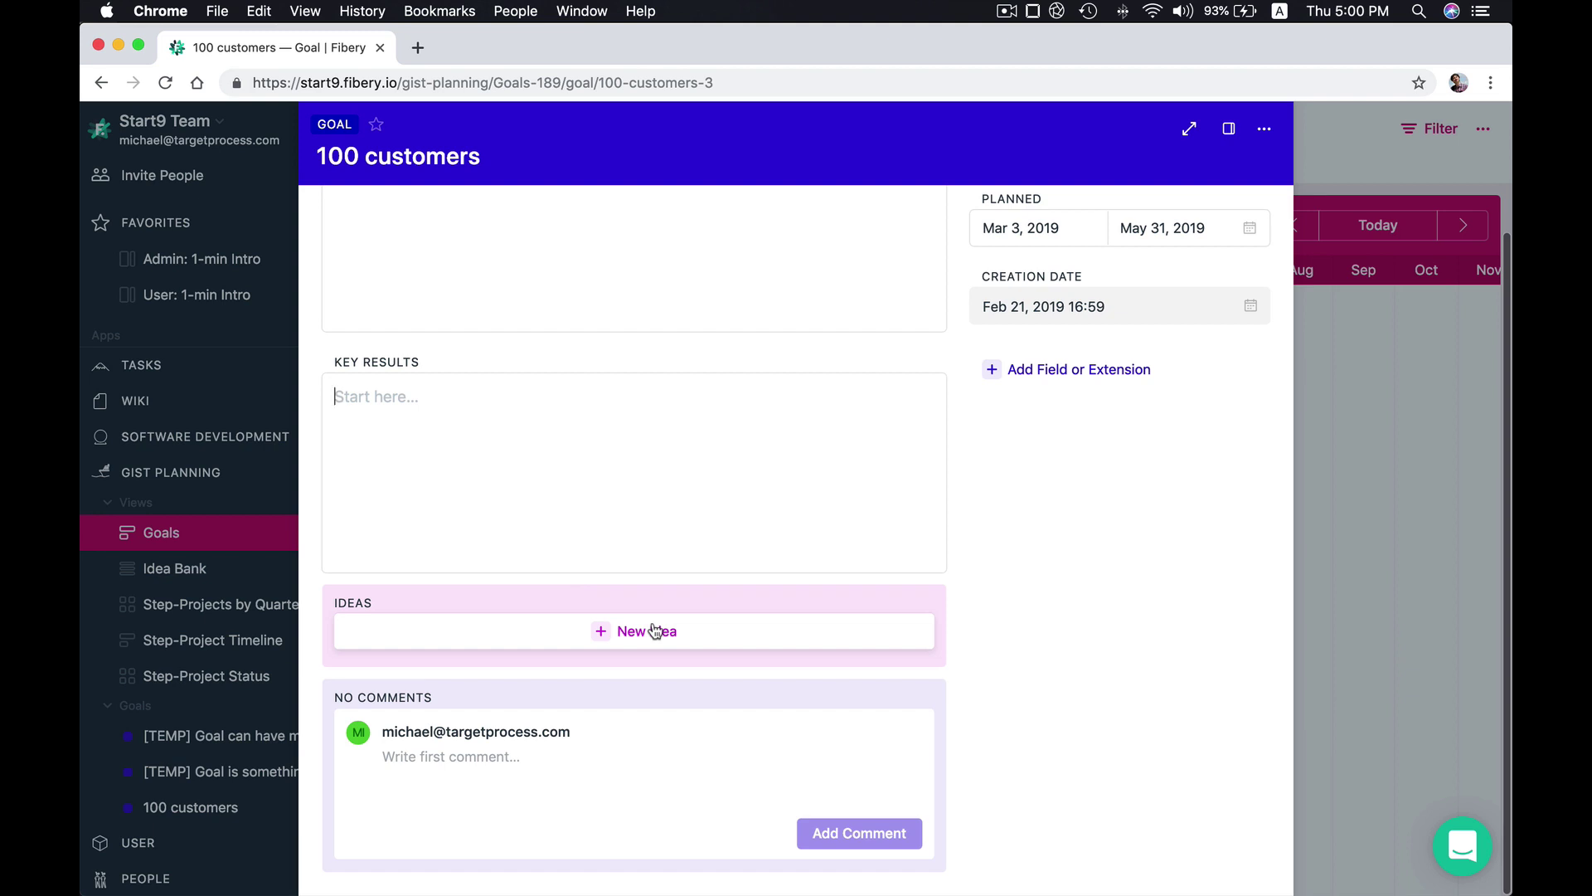
Add the ideas GIST App support, Vacation tracking and Free for Startups to the goal
click(624, 630)
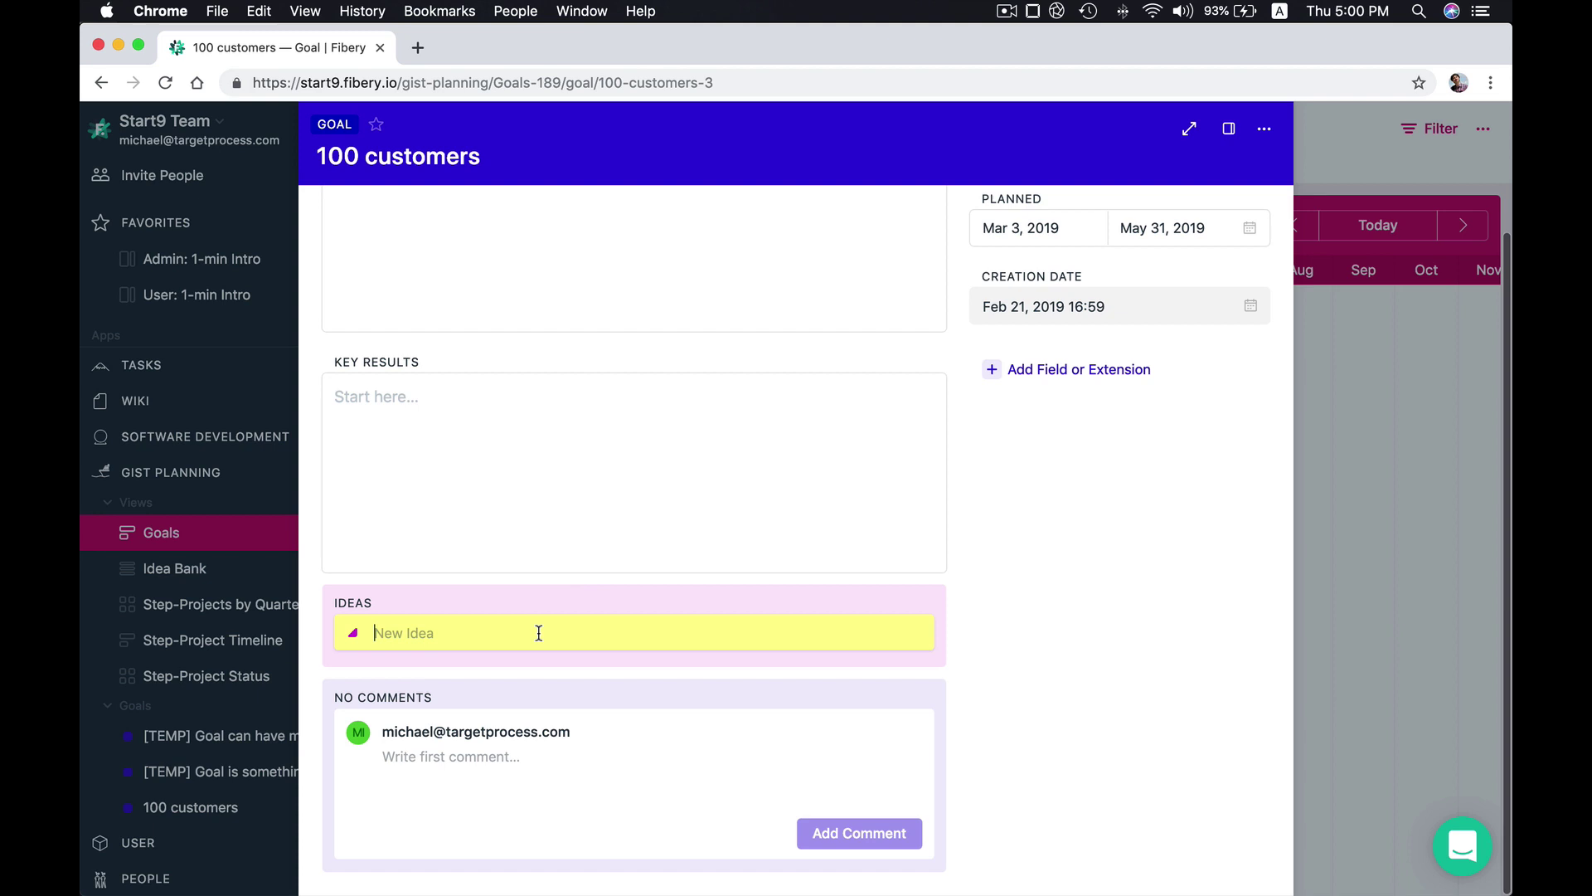
text(GIs)
text(ST App su)
text(p)
text(port)
key(Return)
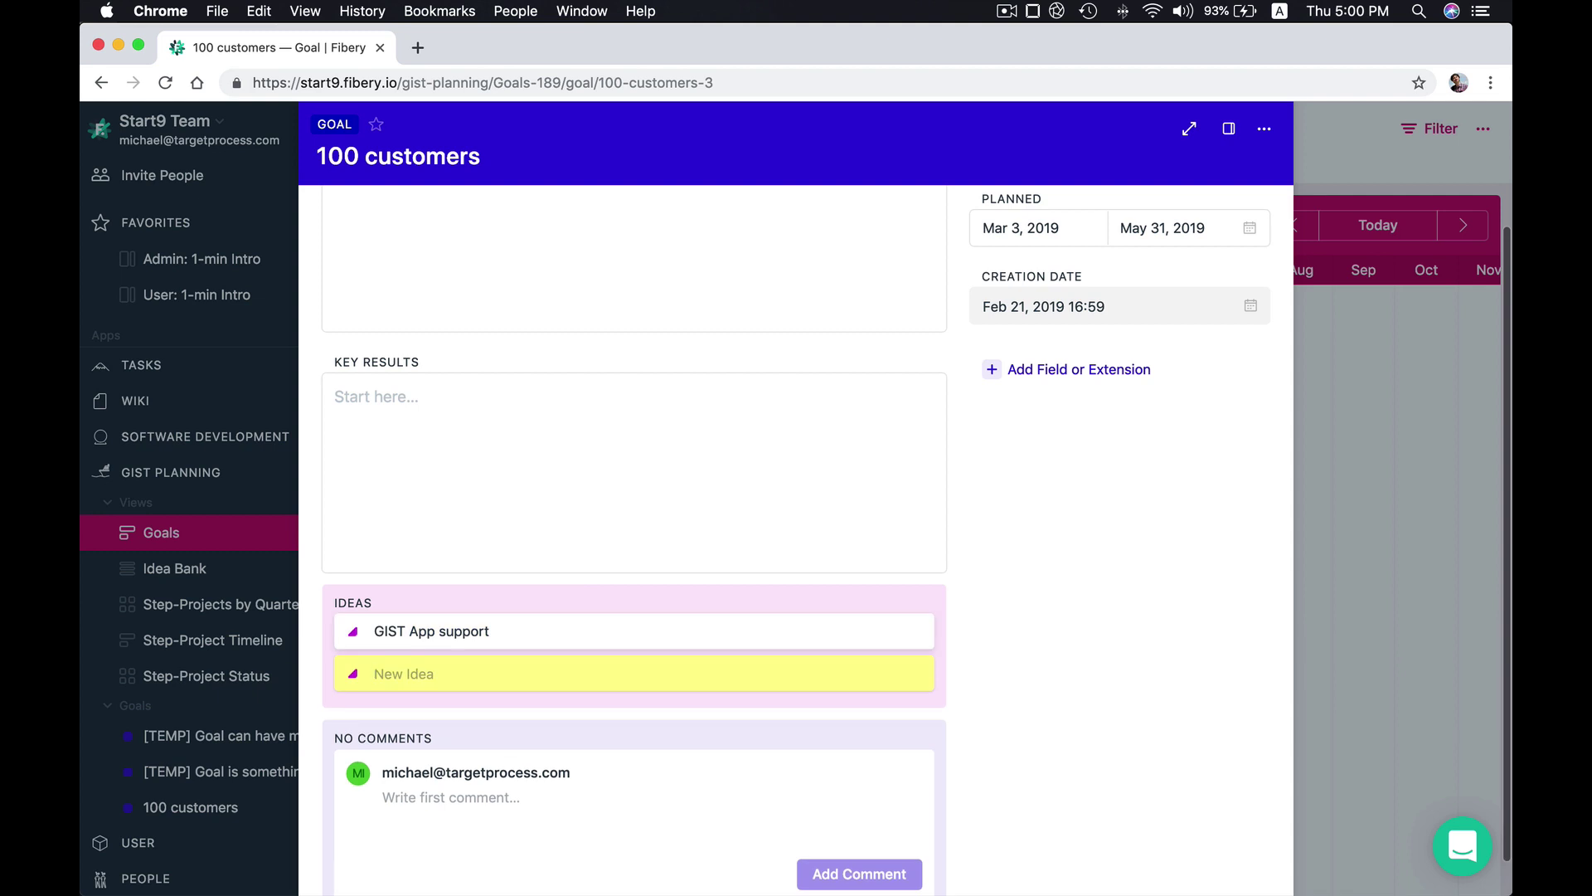
text(Vacation tracking)
key(Return)
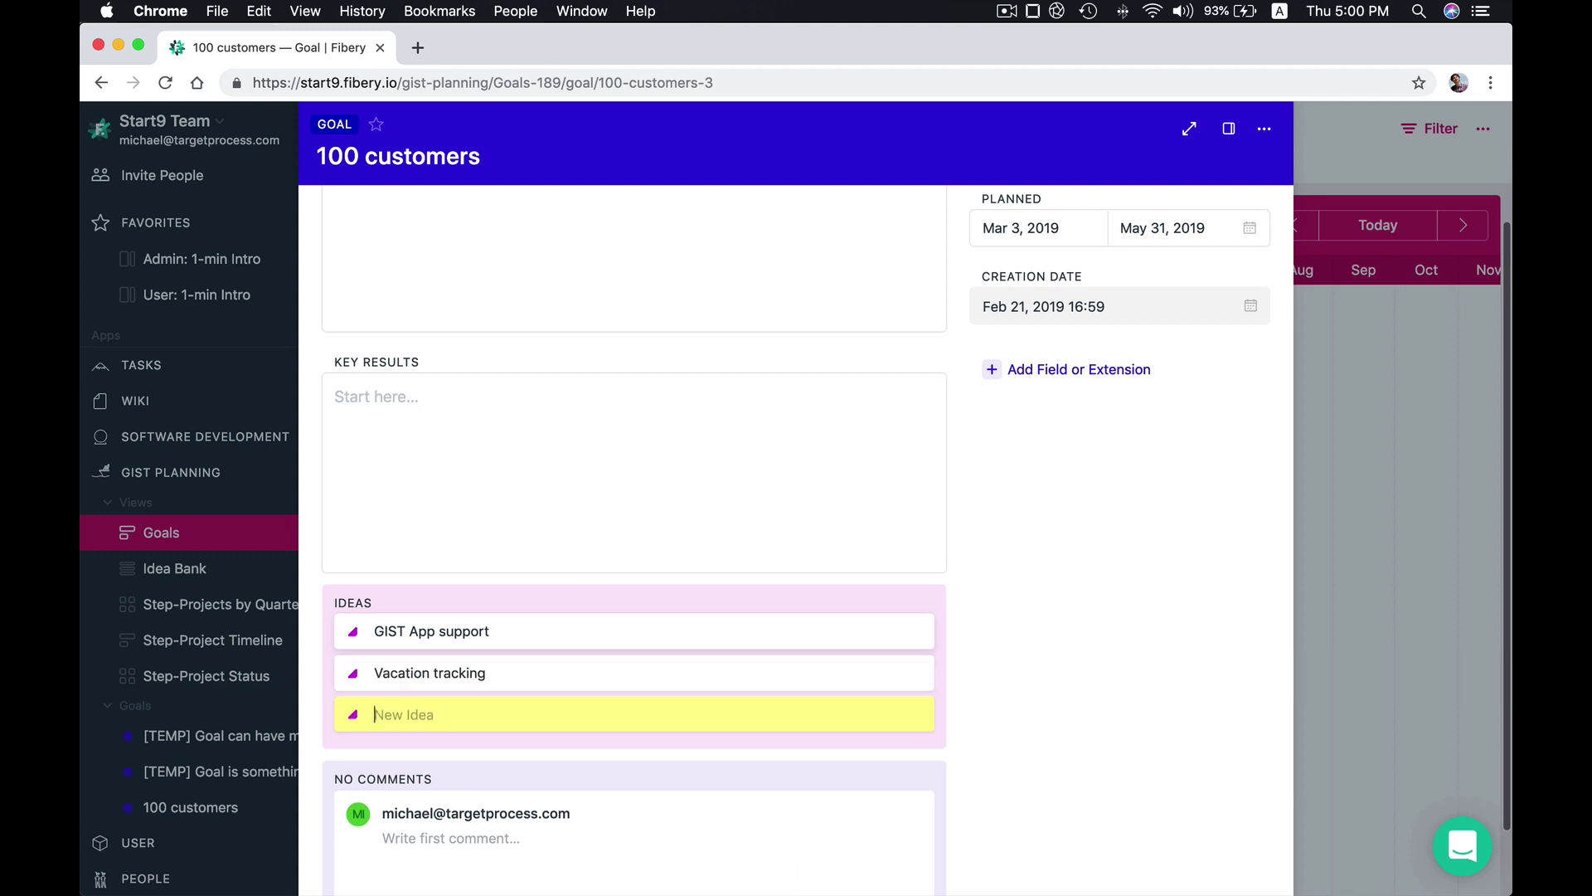
text(Free for Startups)
key(Return)
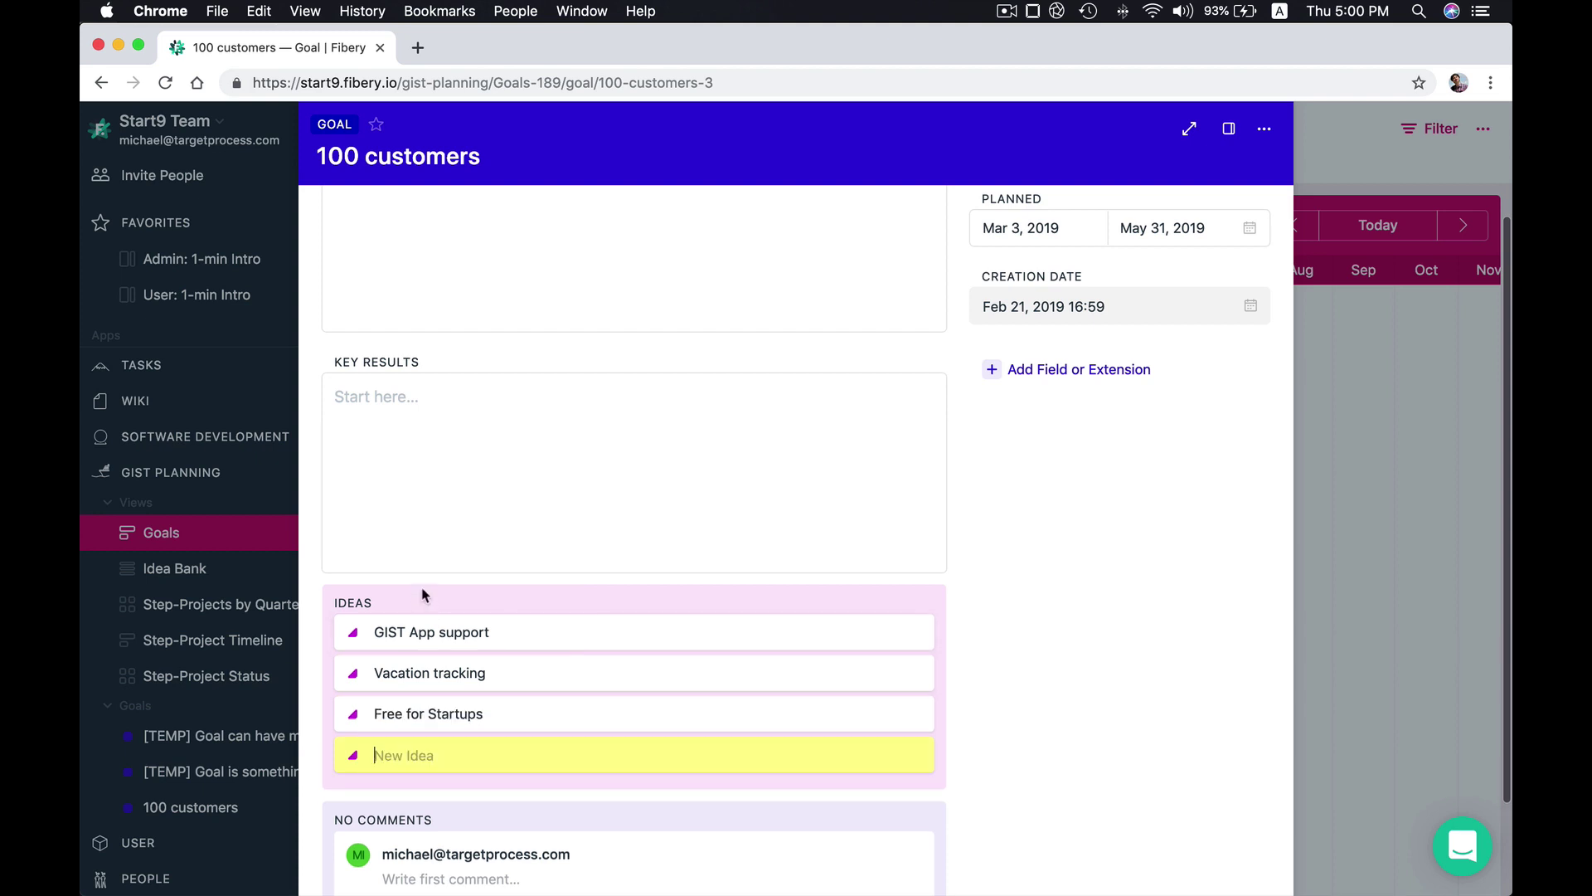
key(Escape)
scroll(440, 597, down, 1)
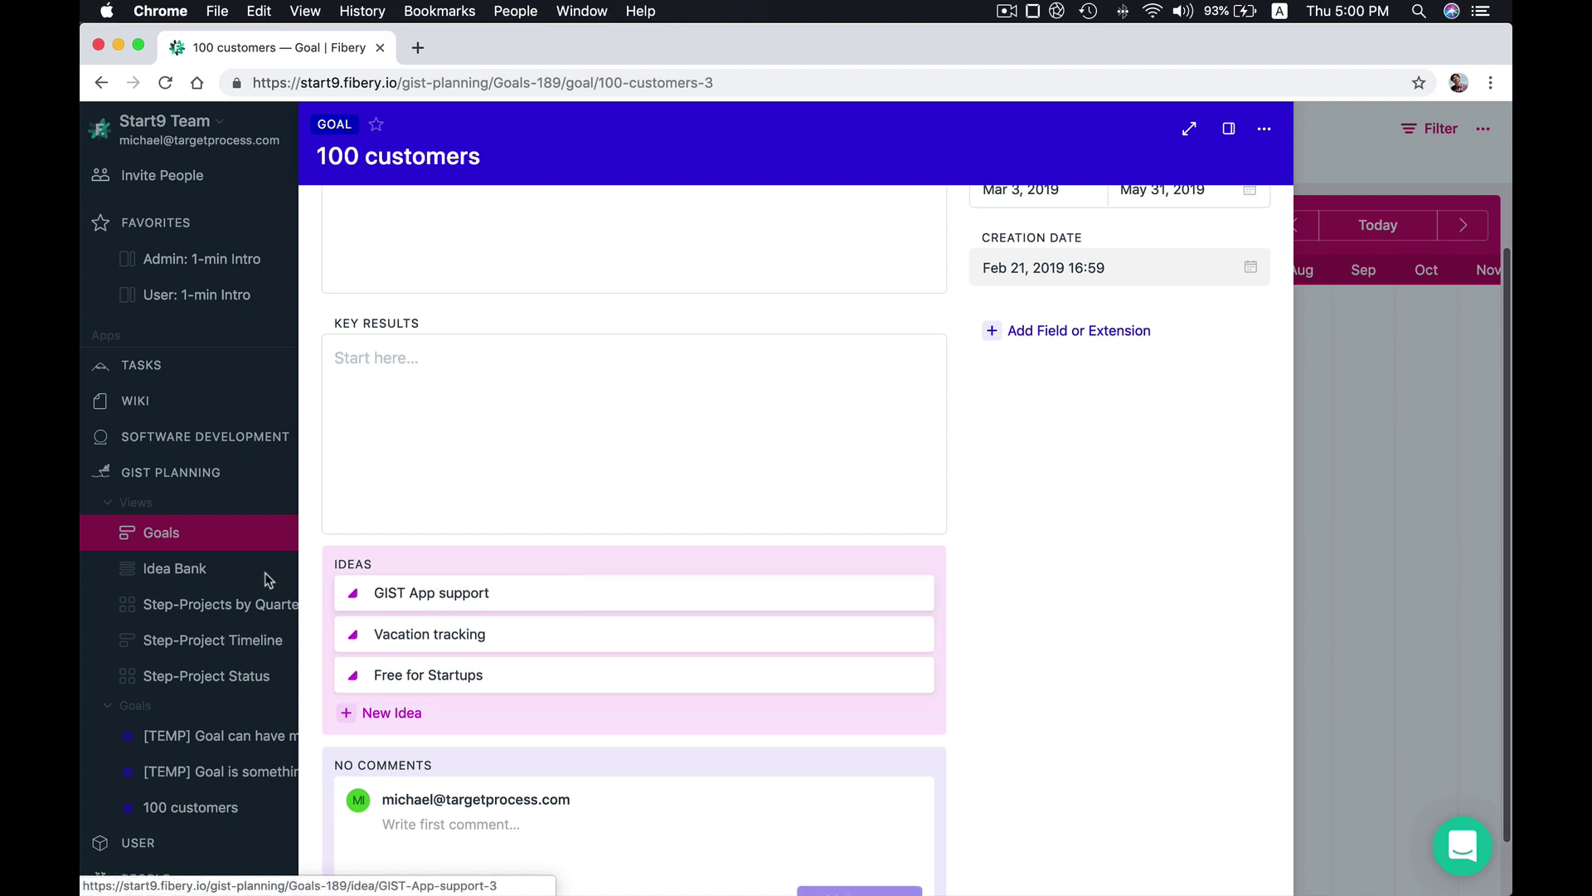
In the Idea Bank, score GIST App support: impact 6, ease 3-4 weeks, Anecdotal evidence confidence
click(220, 566)
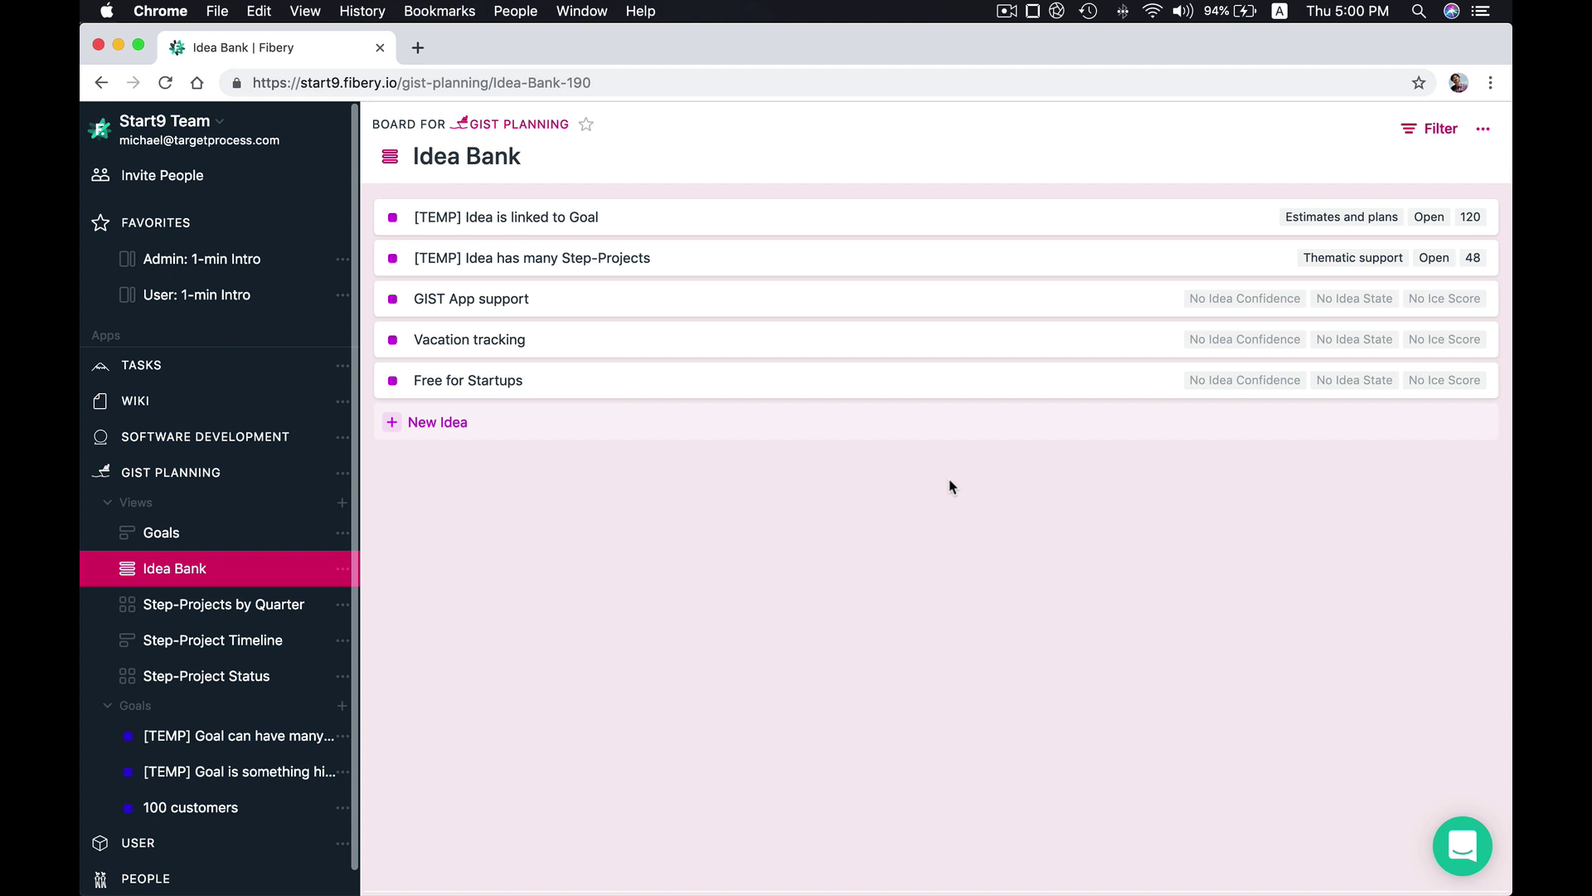
click(739, 309)
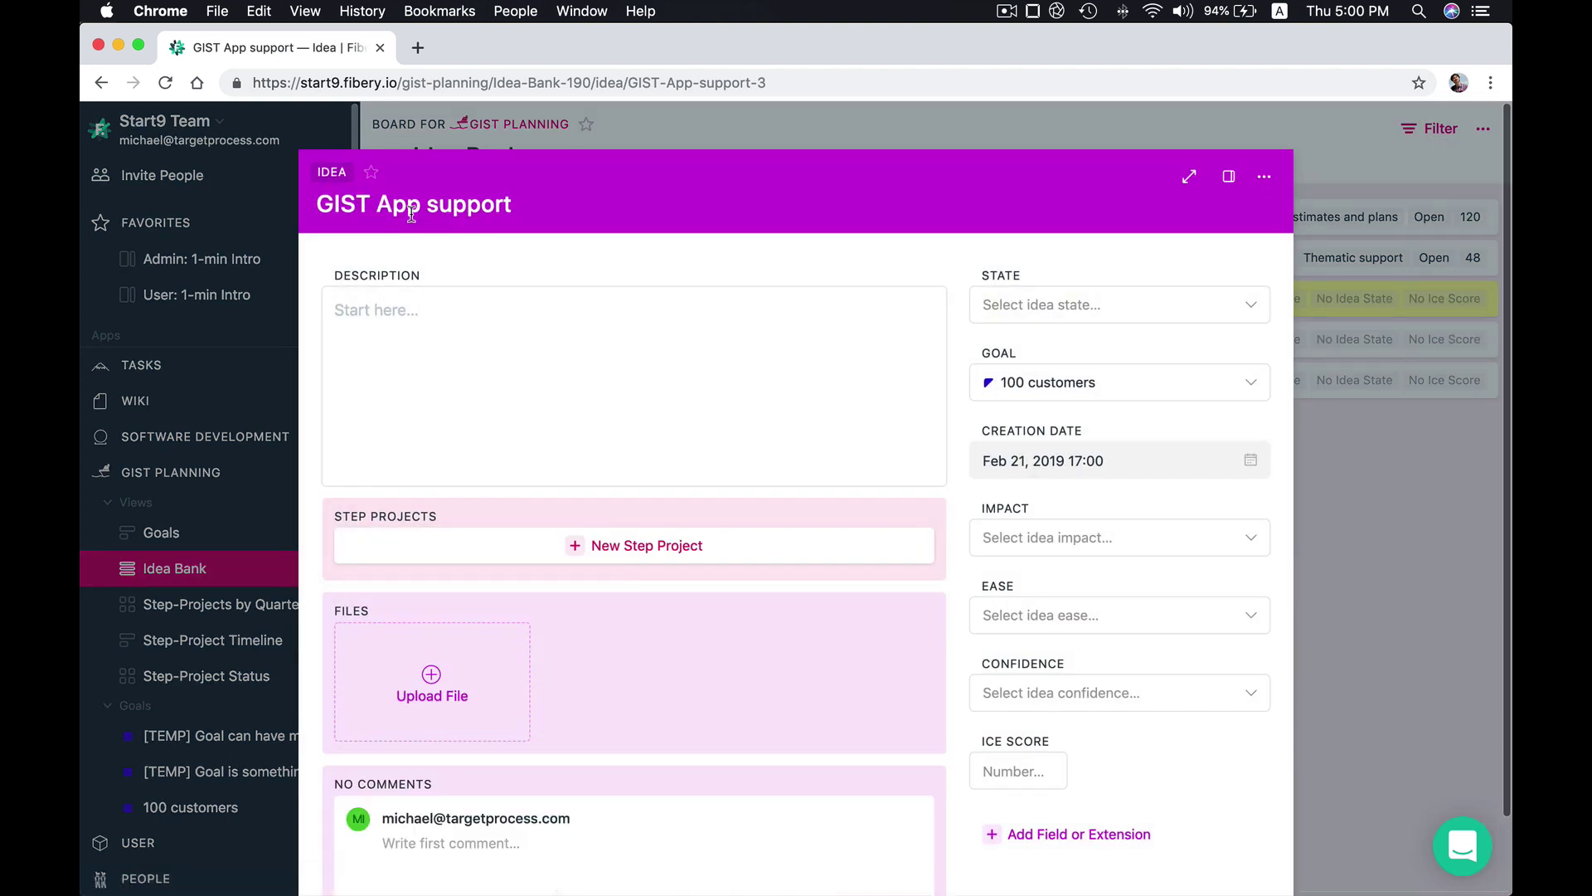
scroll(629, 376, down, 2)
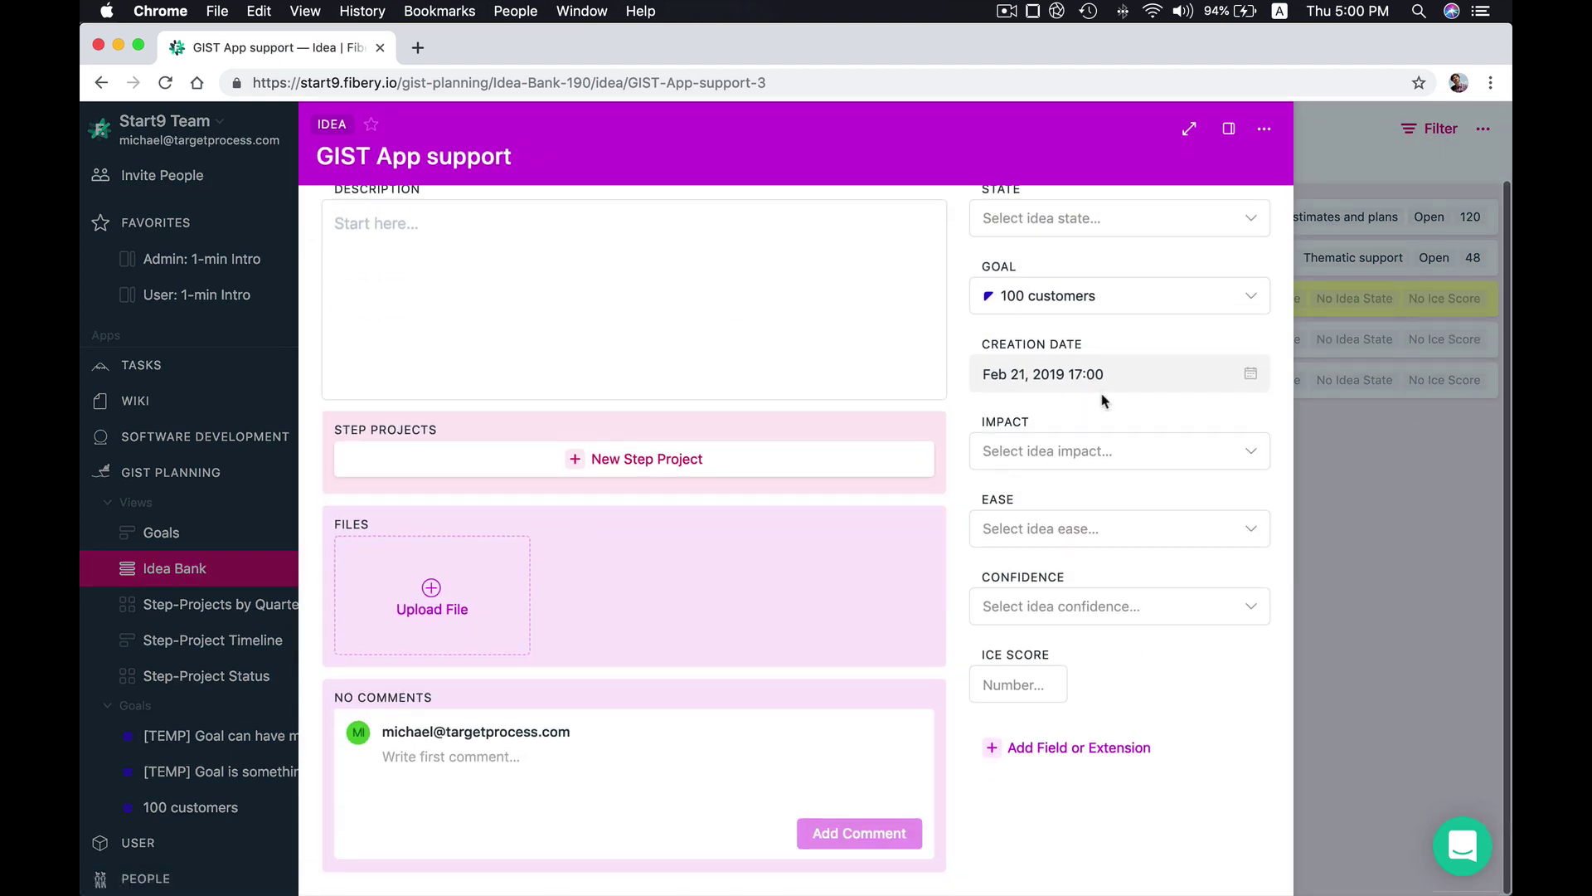
click(1022, 453)
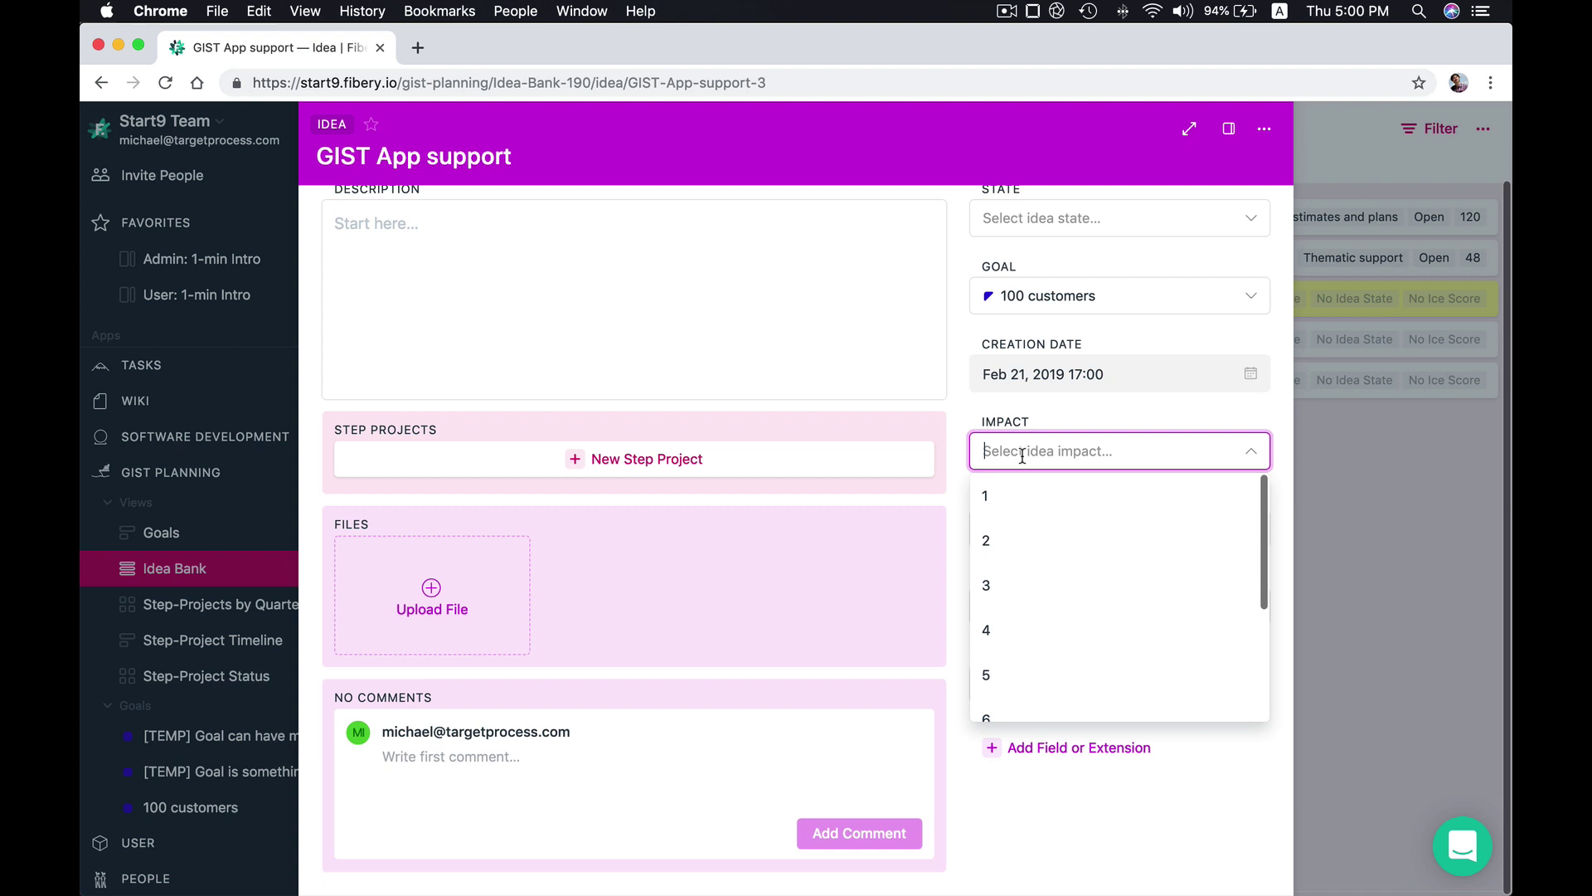
scroll(1027, 576, down, 2)
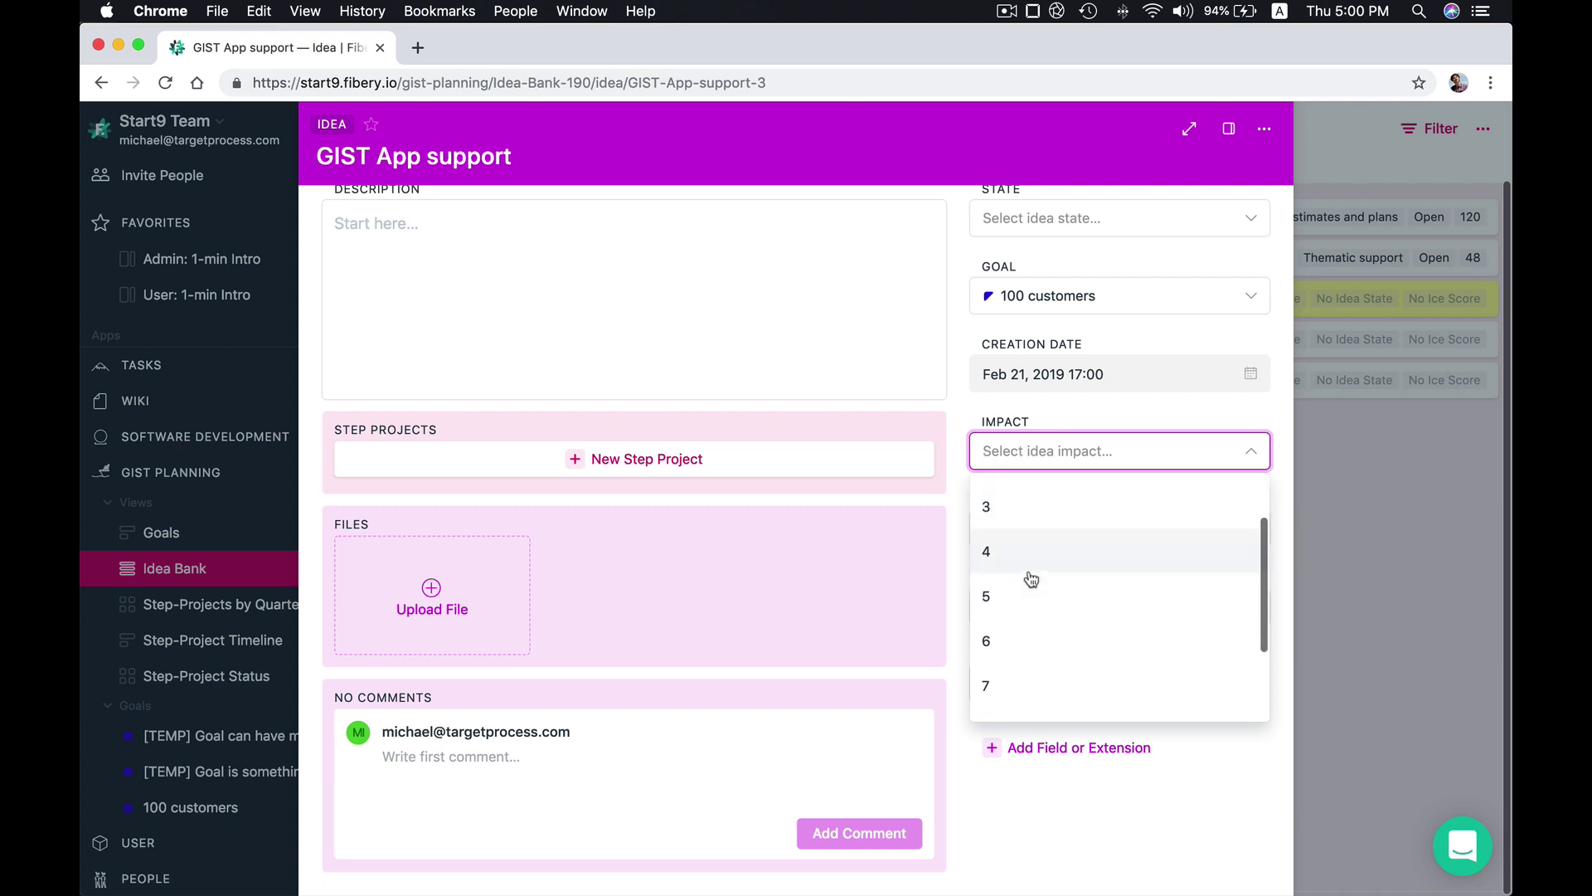
click(987, 645)
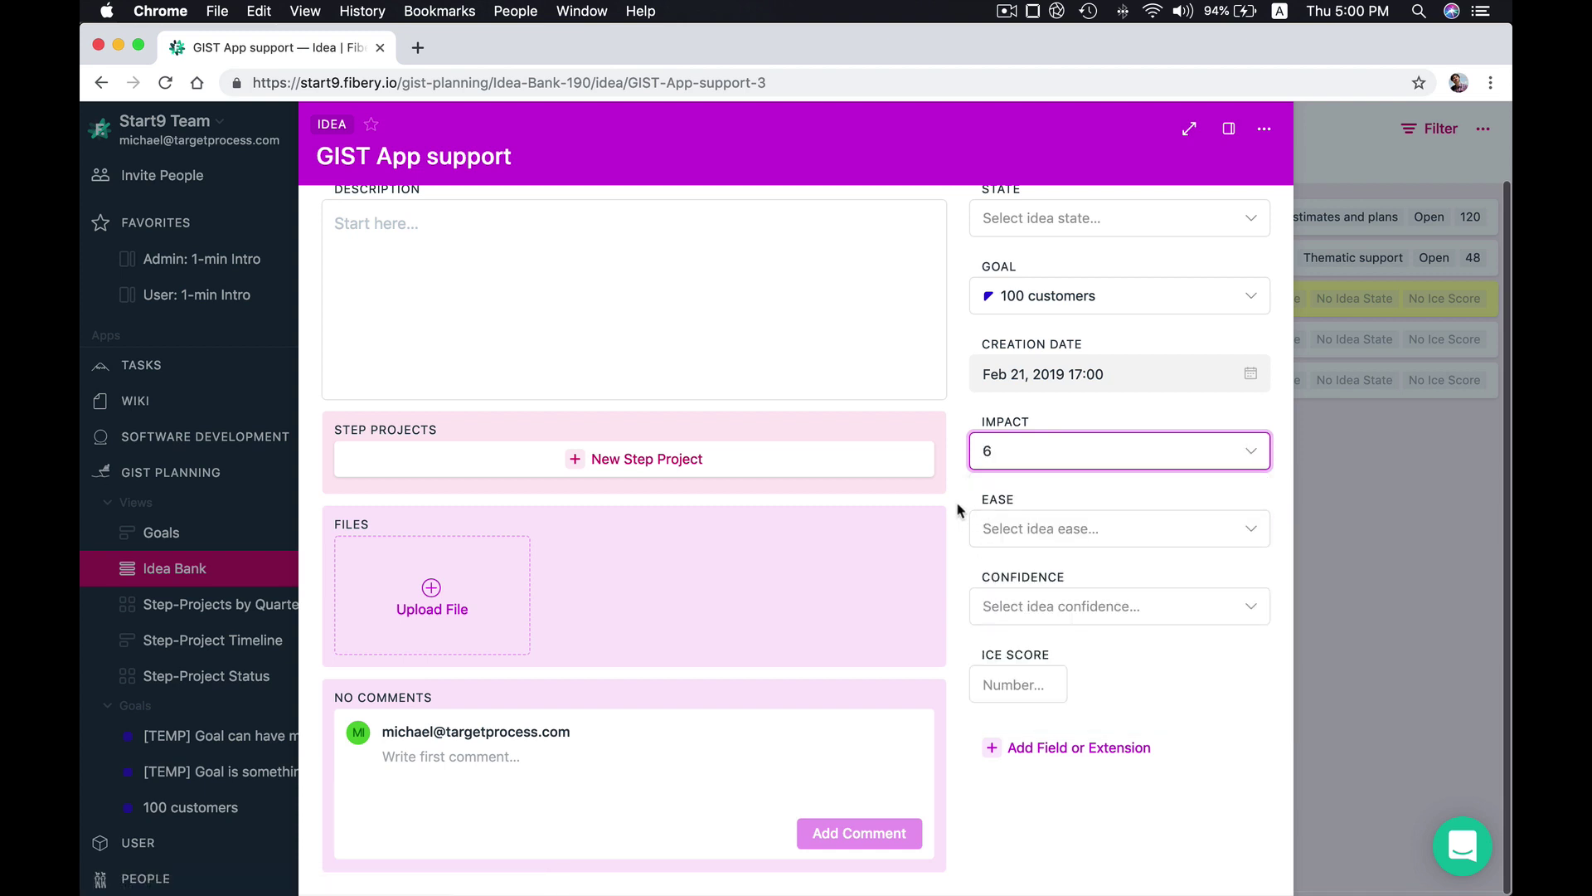
click(1018, 535)
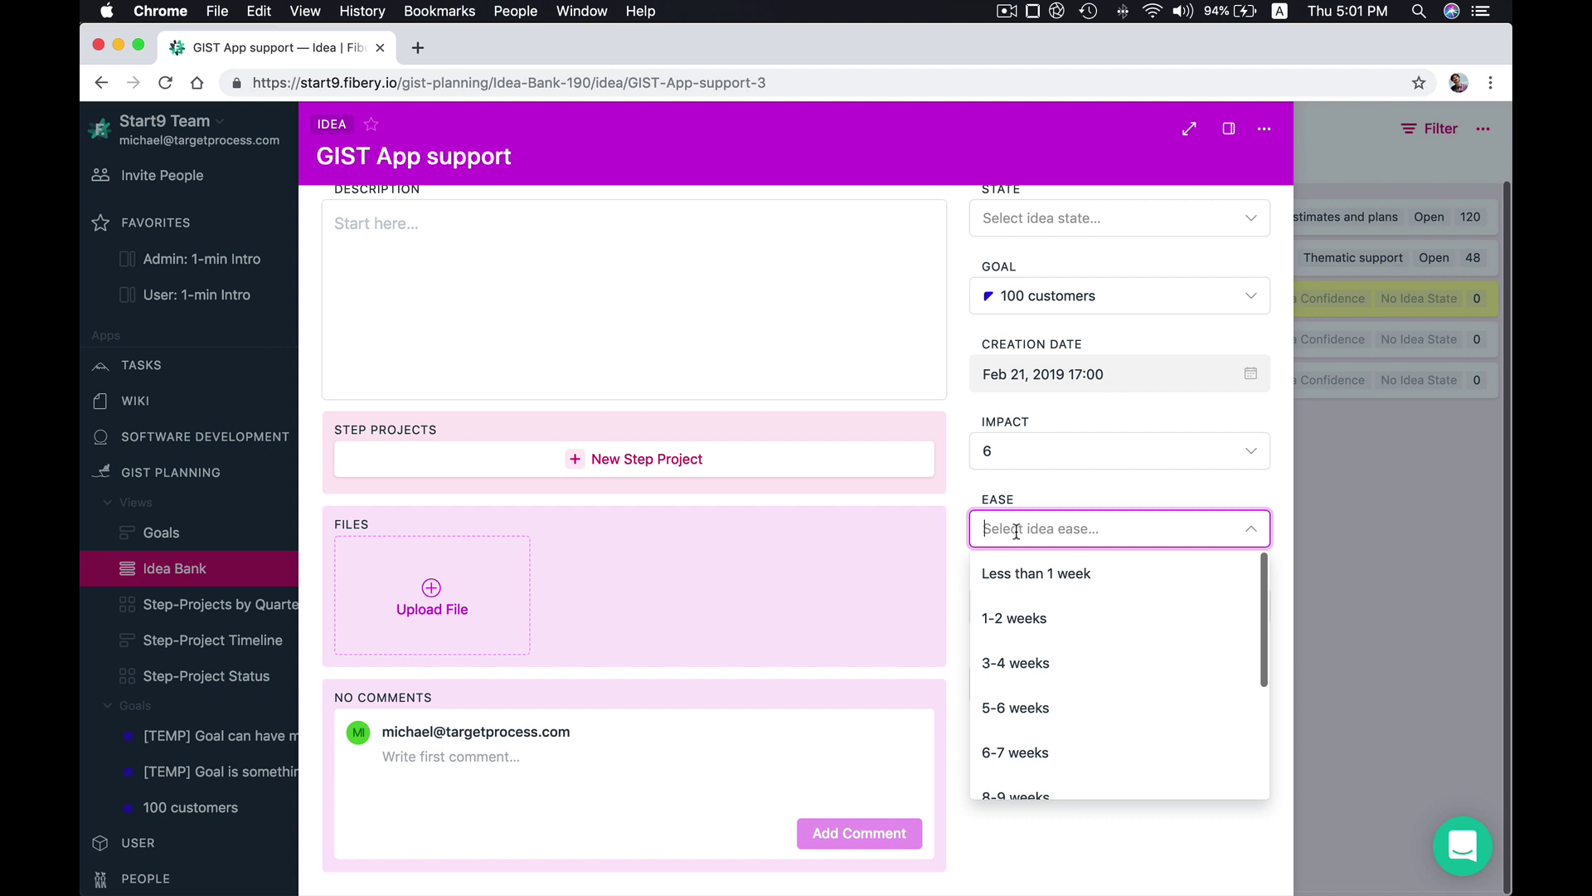
click(1037, 661)
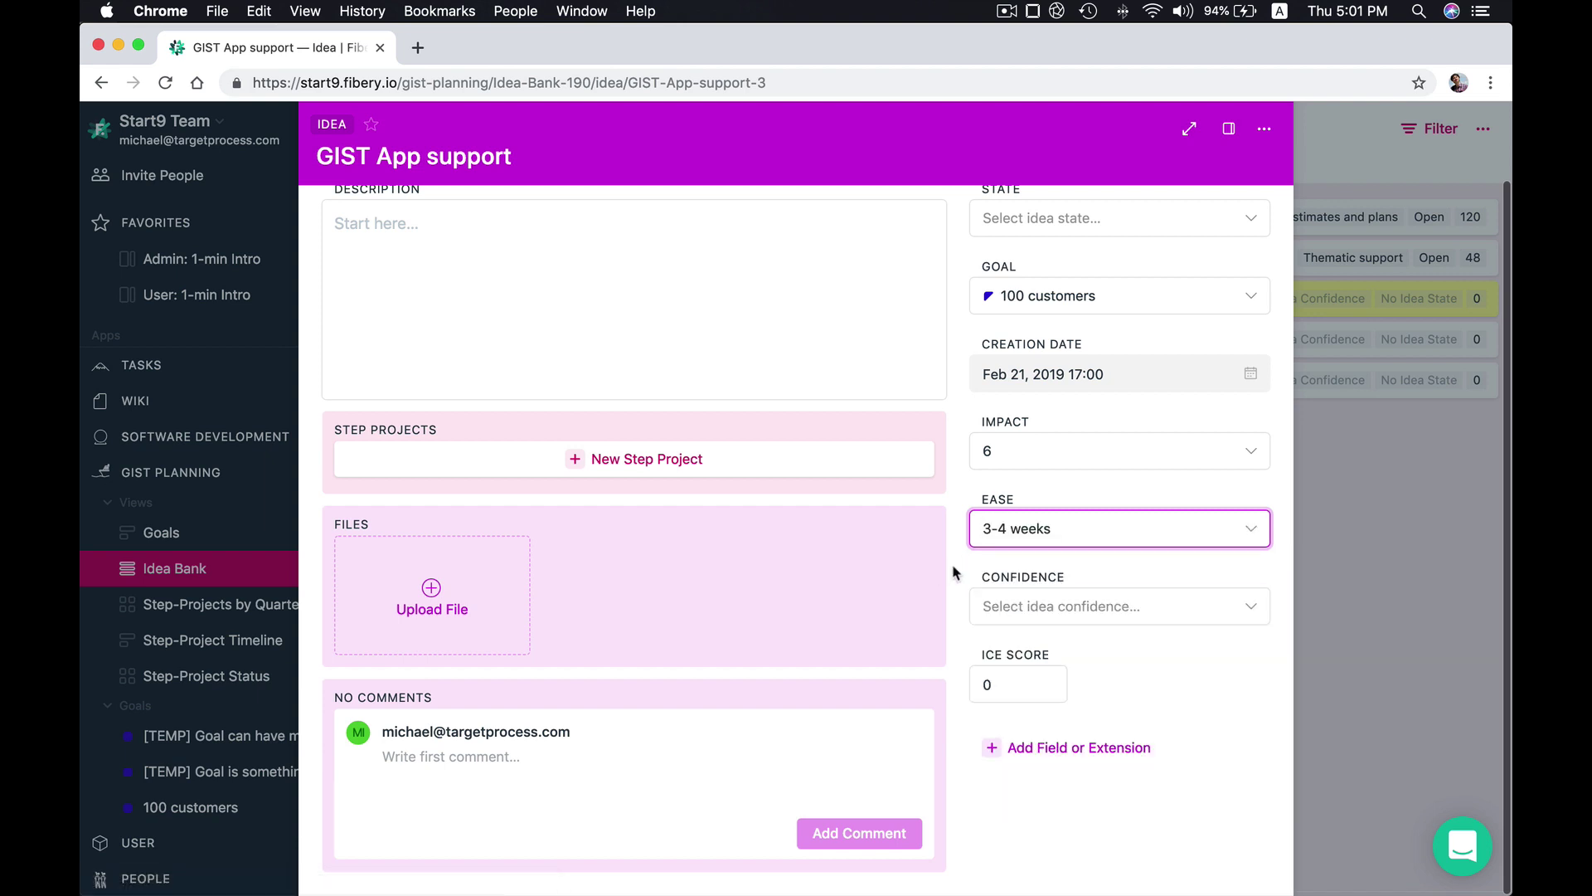
click(991, 605)
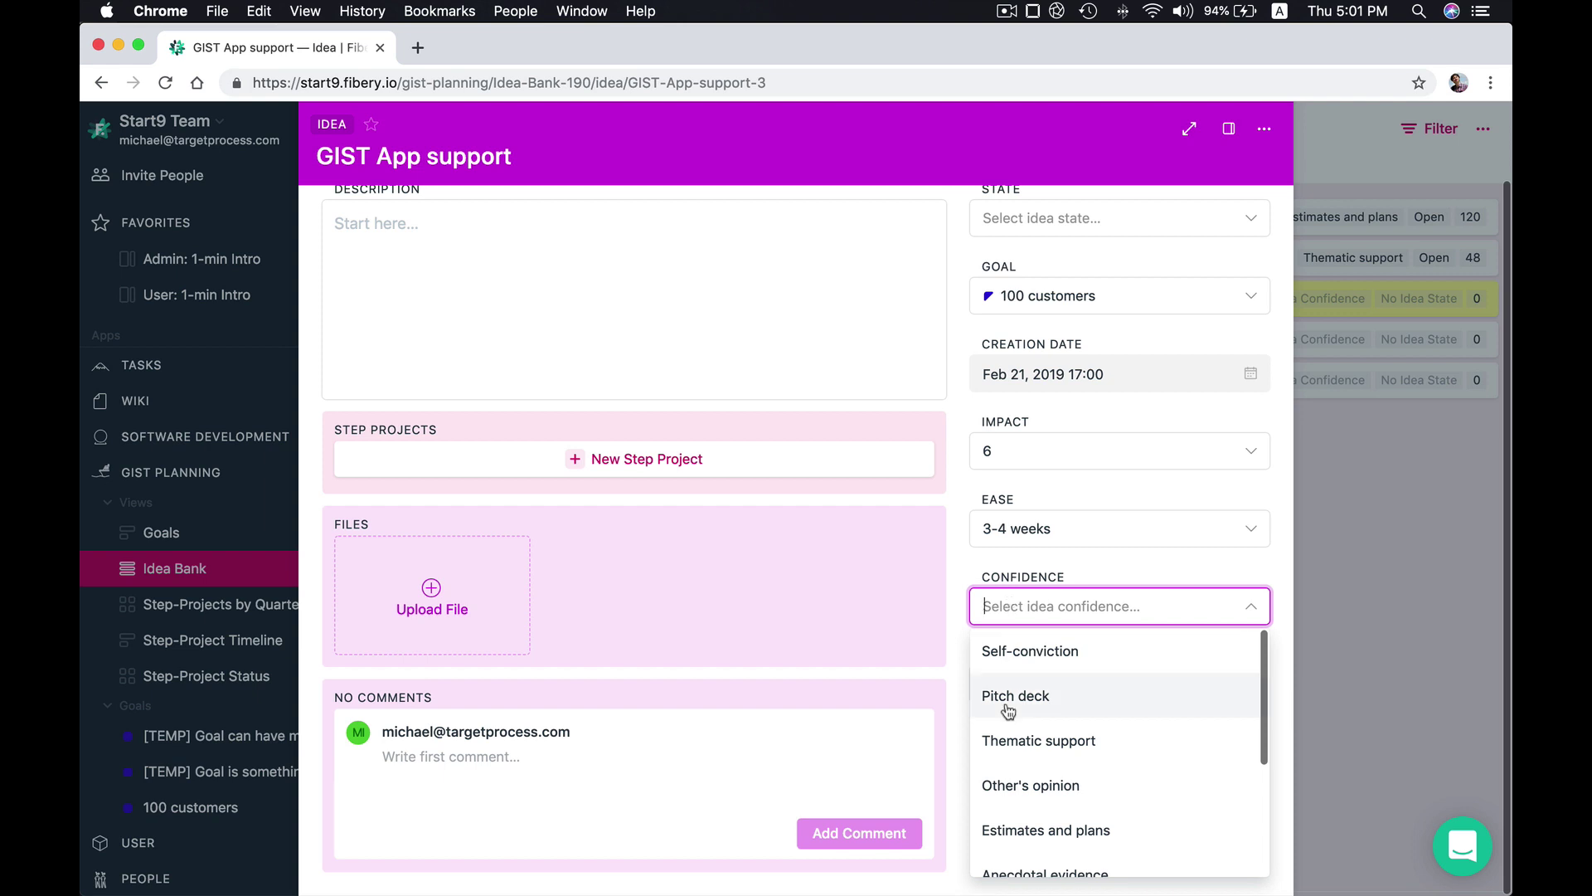
scroll(1095, 728, down, 2)
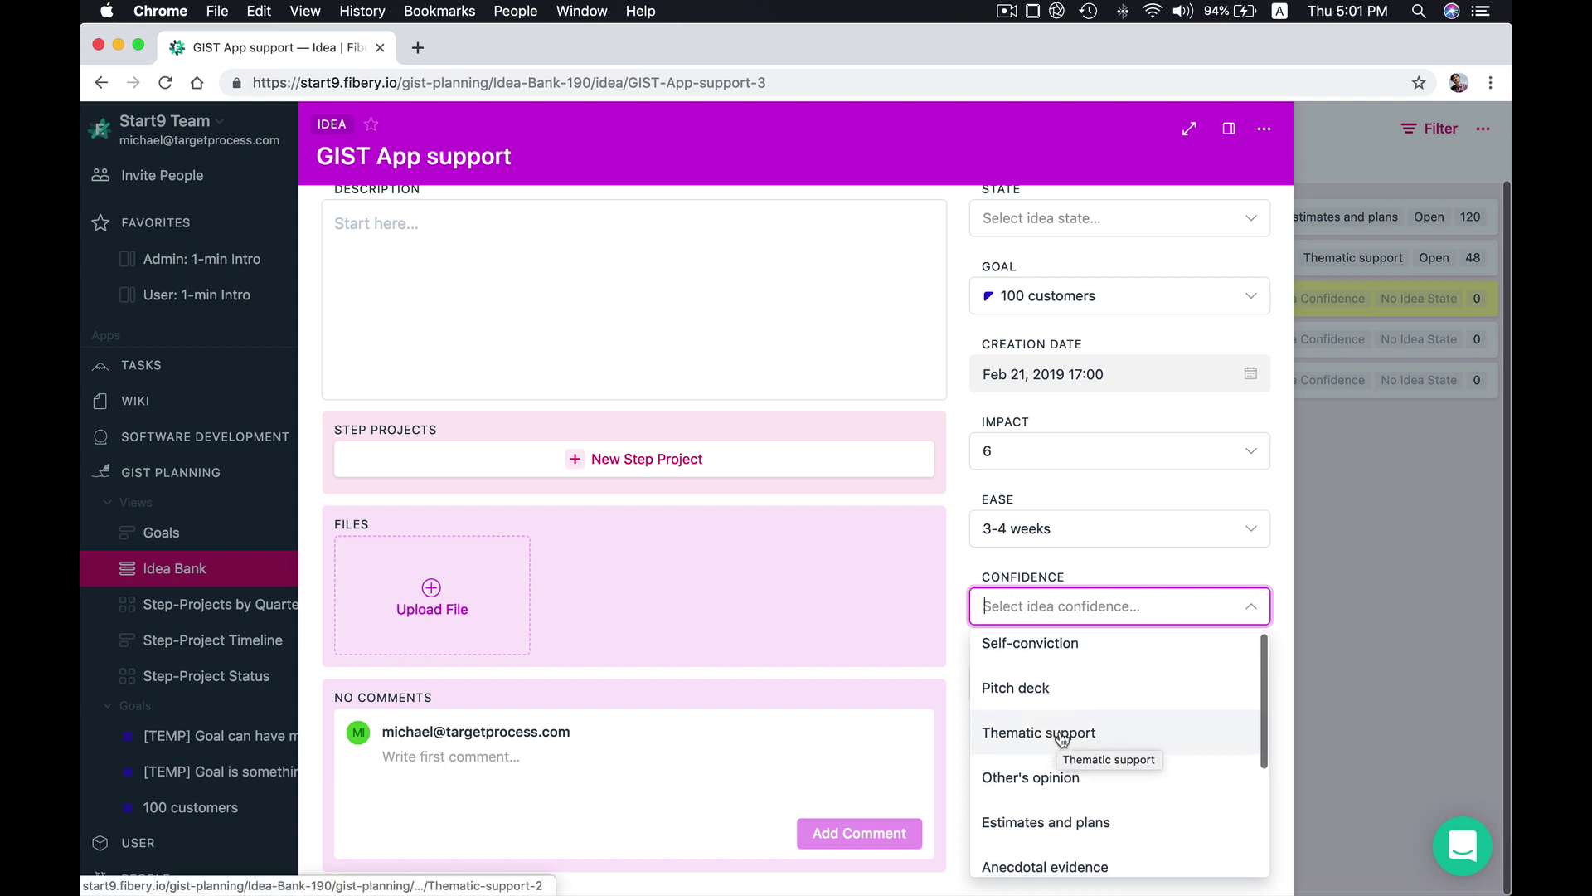
scroll(1099, 728, down, 1)
click(1046, 800)
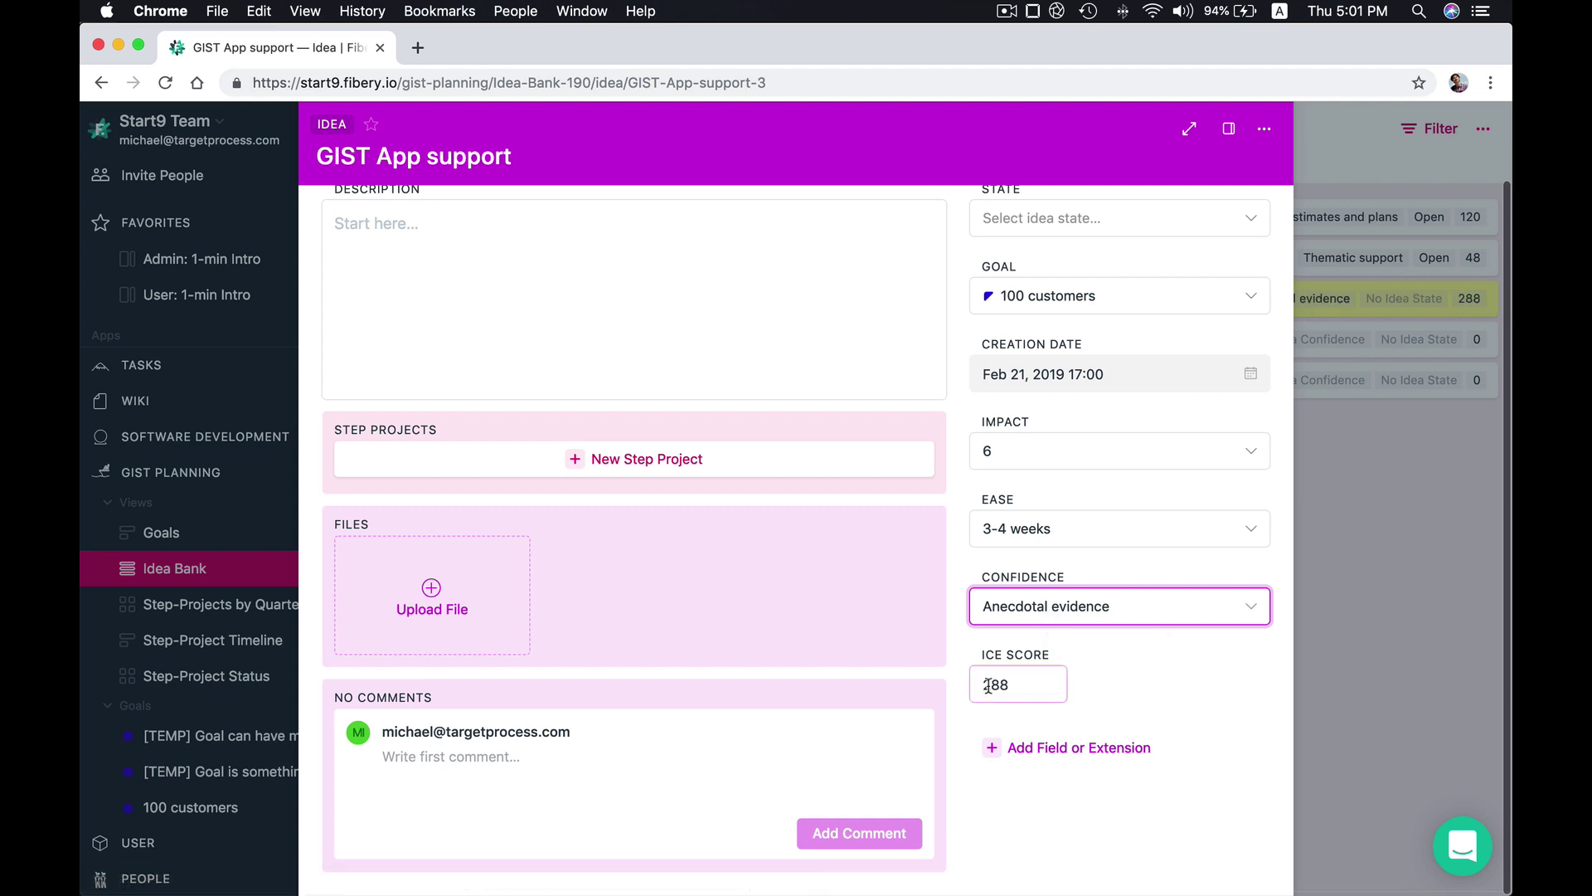
click(1386, 556)
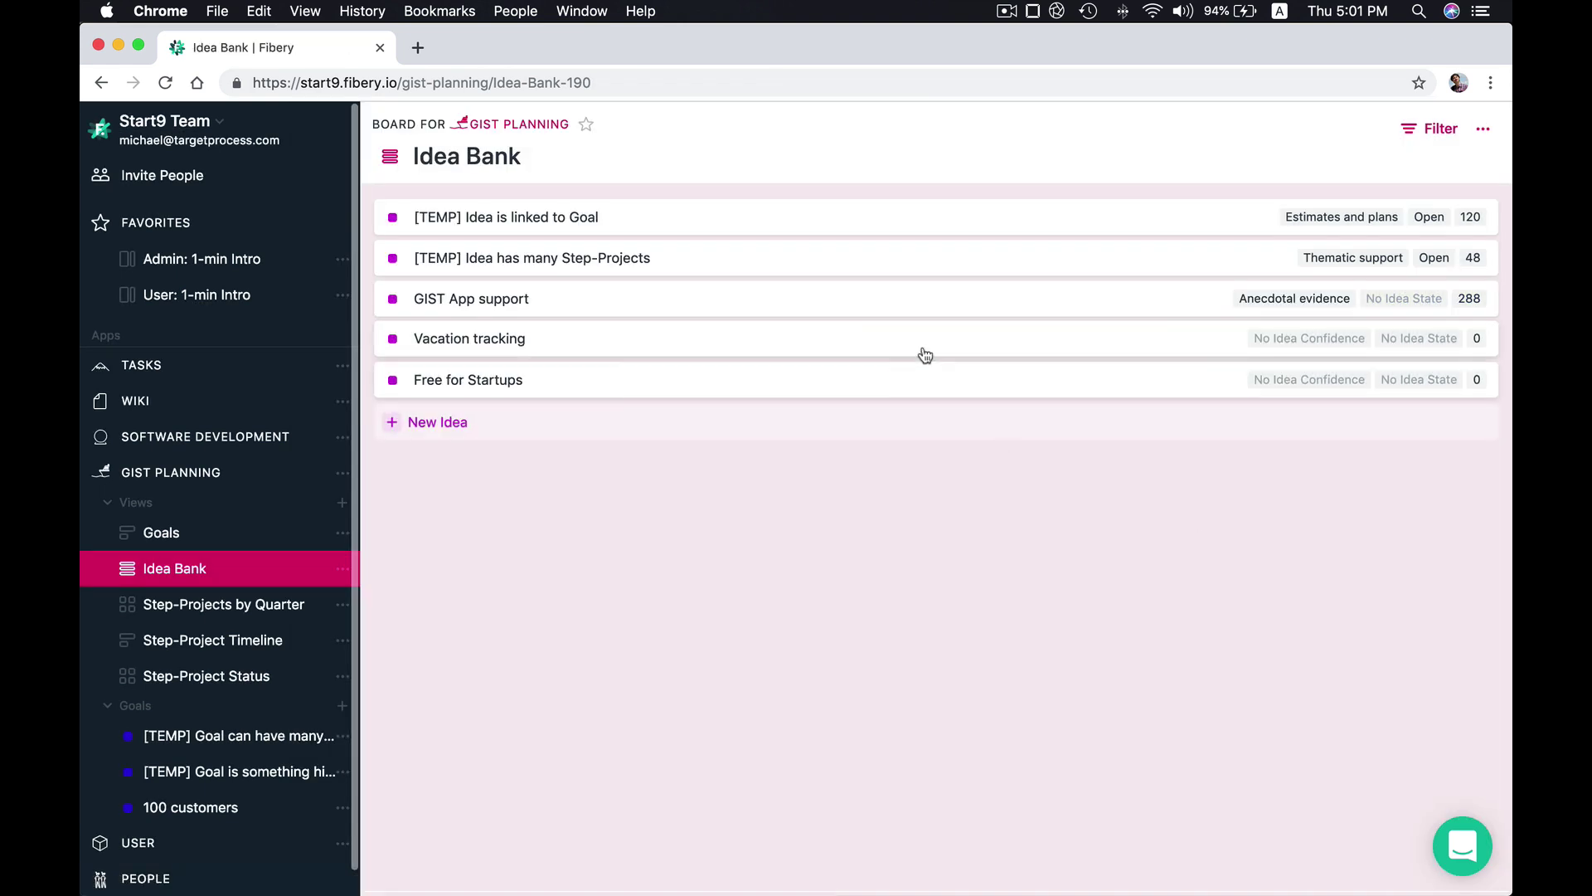
Score Vacation tracking with impact 3, ease 1-2 weeks and Other's opinion confidence
click(792, 352)
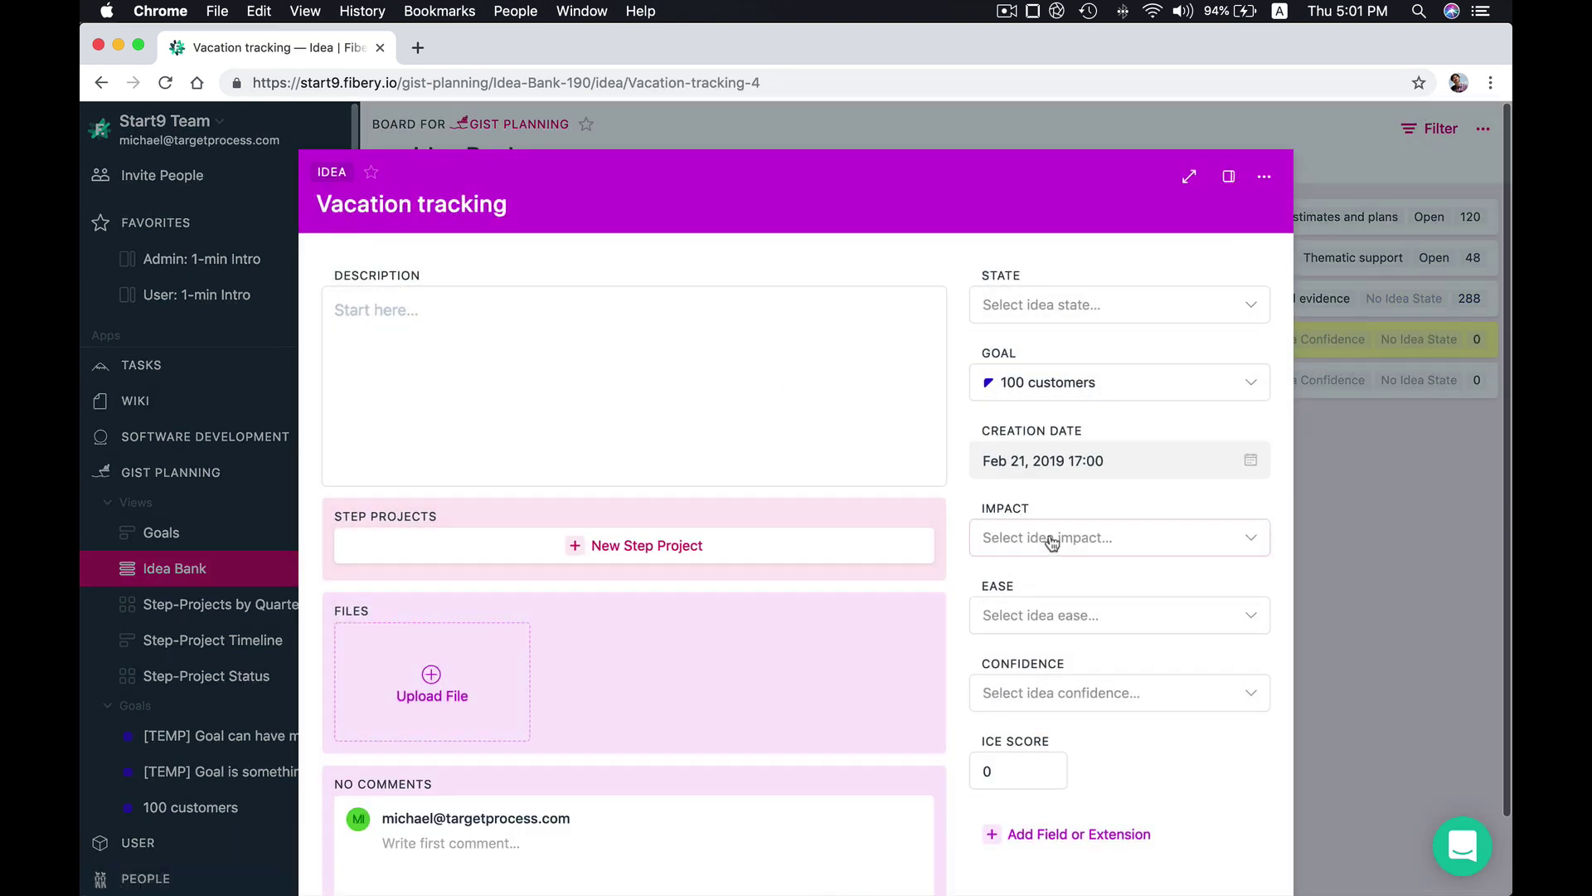
click(1045, 539)
click(1001, 678)
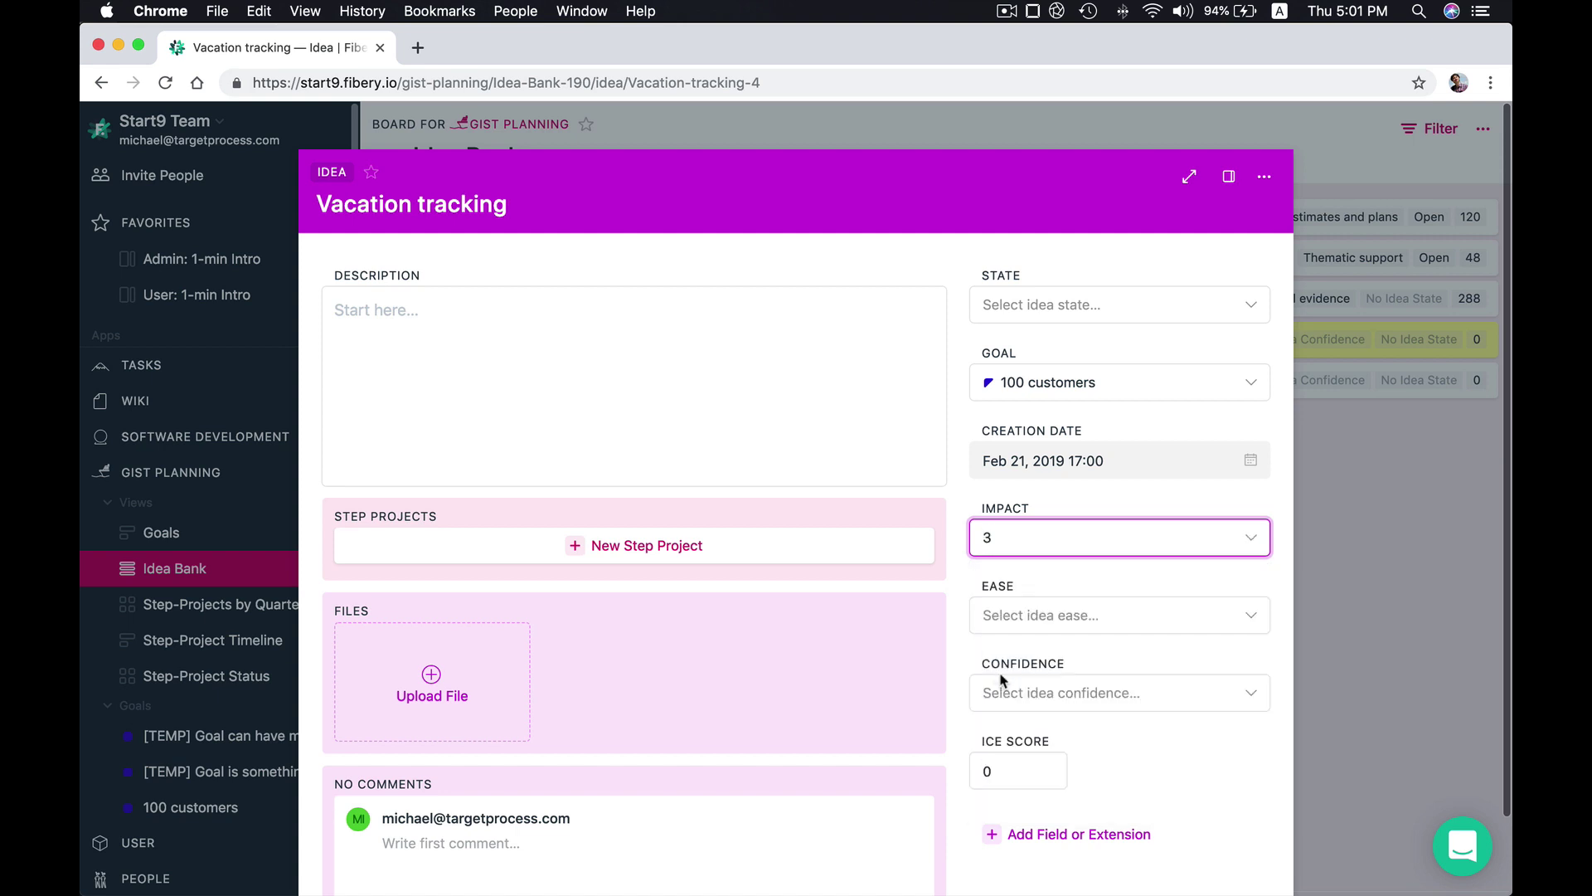
click(1029, 614)
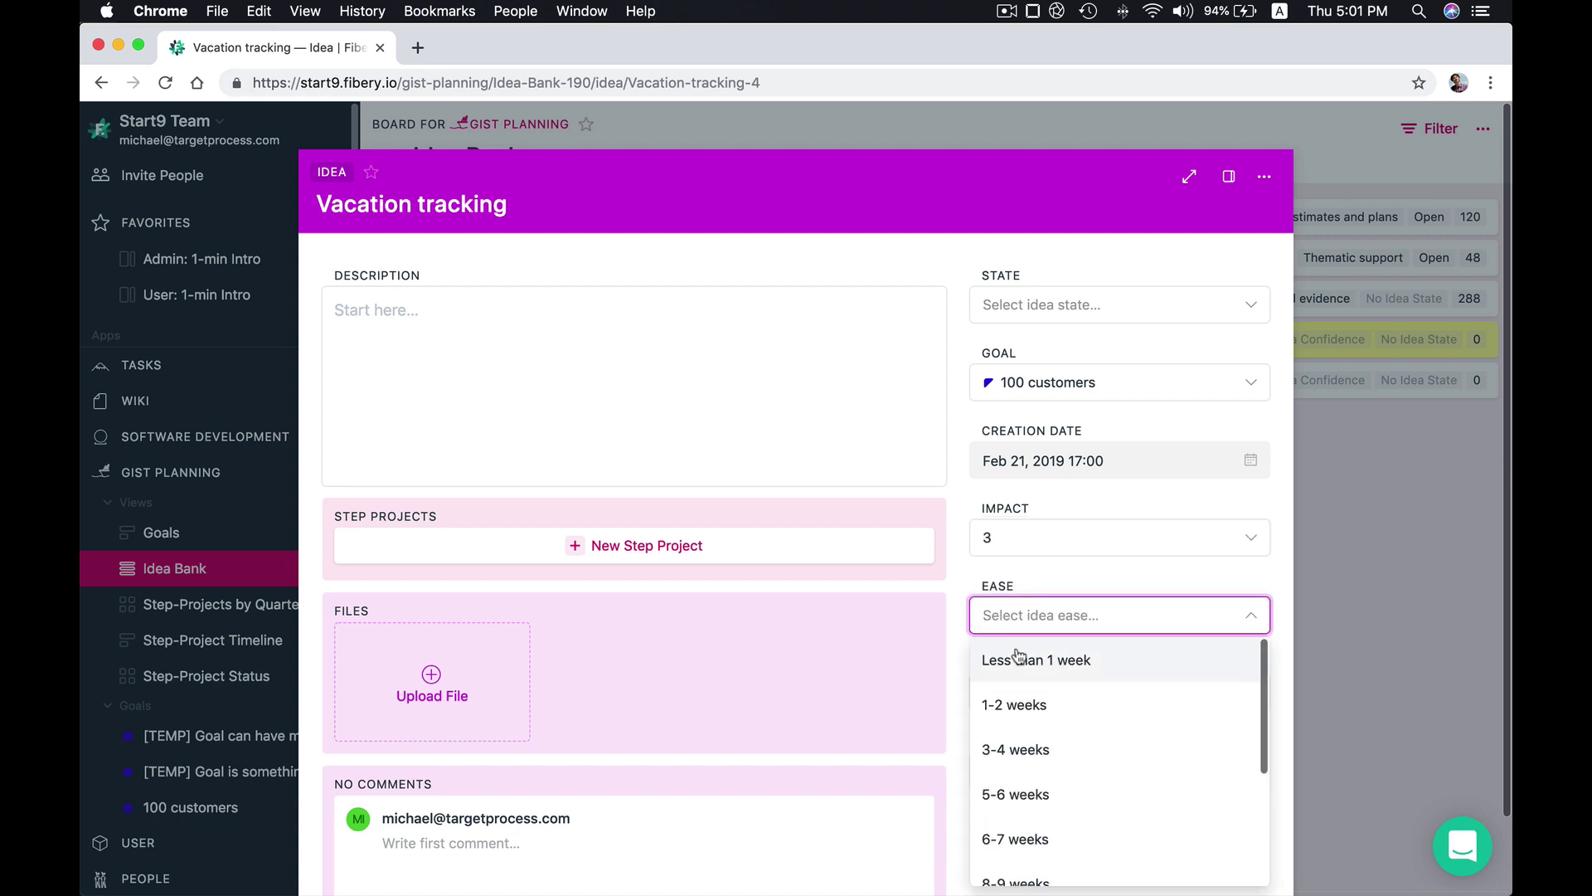
click(1004, 703)
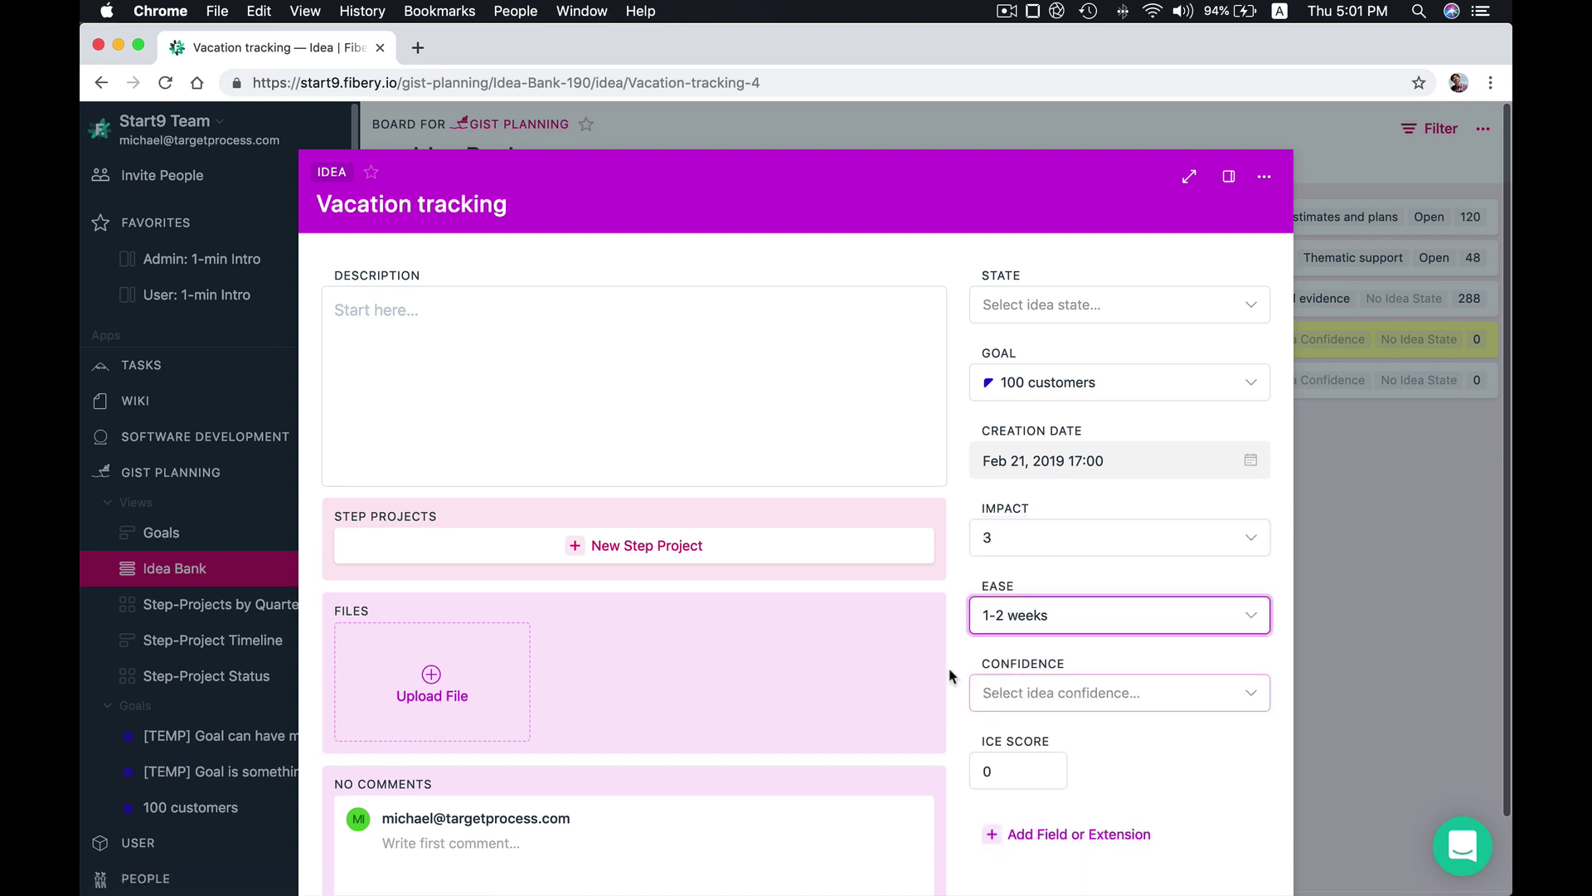
click(989, 693)
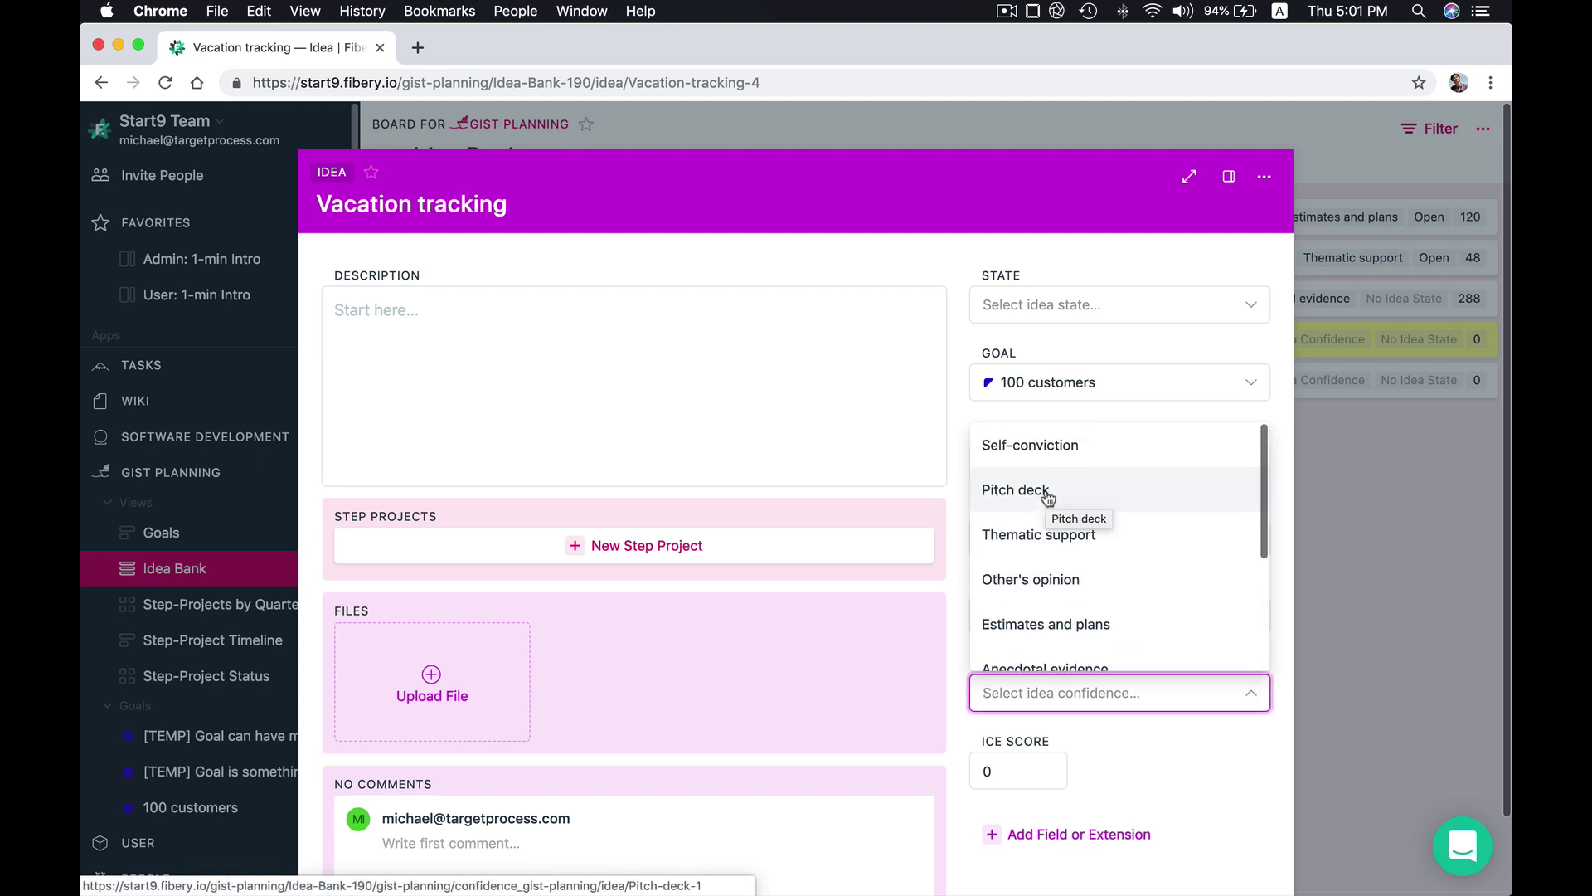
click(1052, 578)
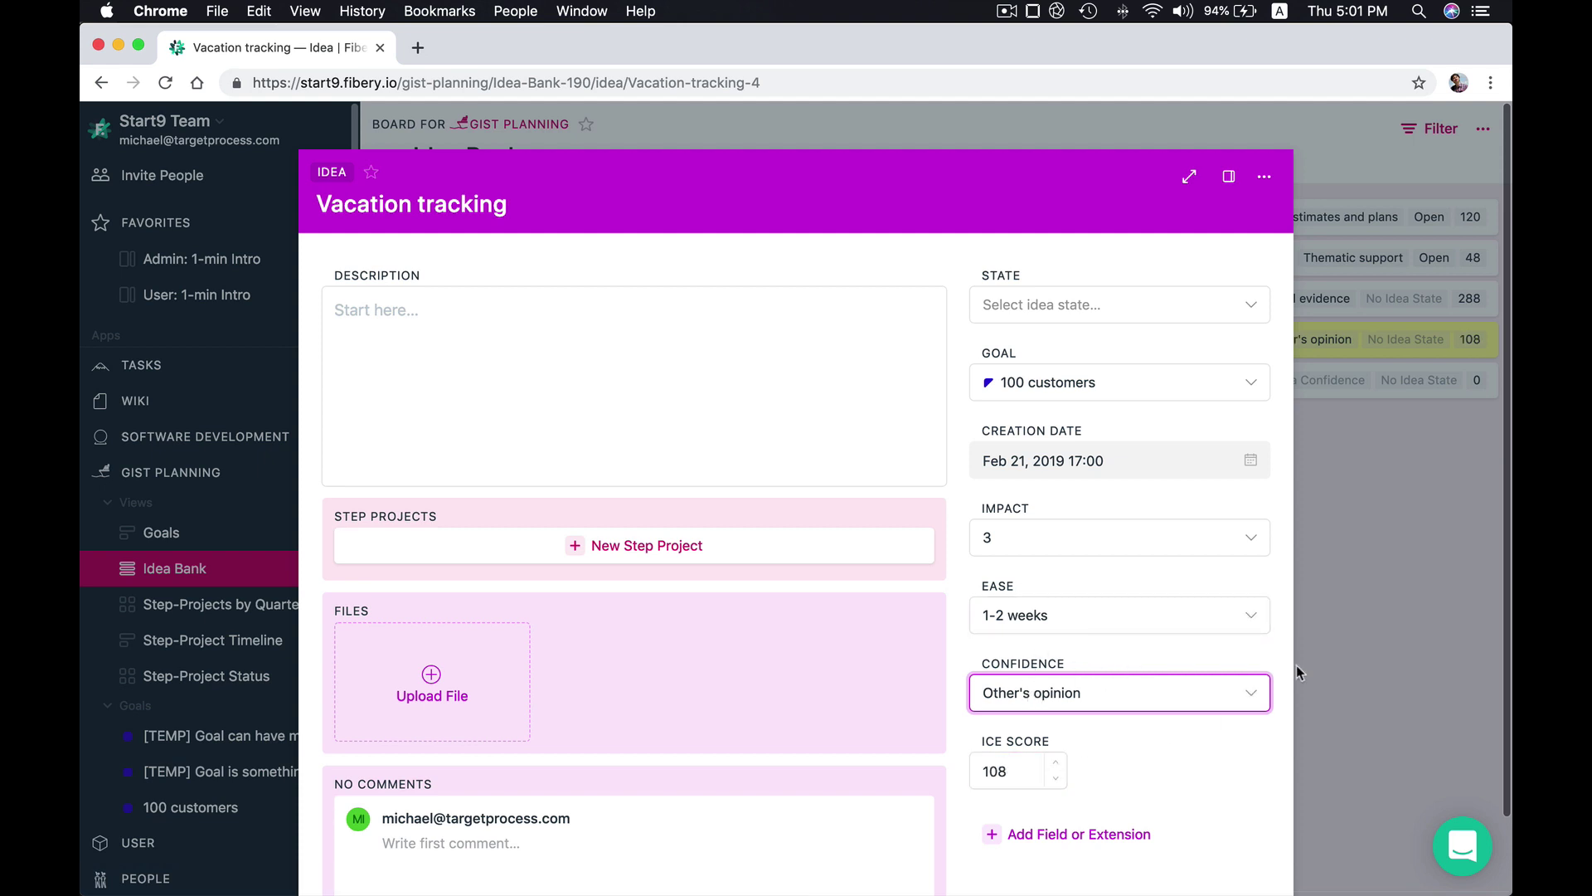
click(1330, 651)
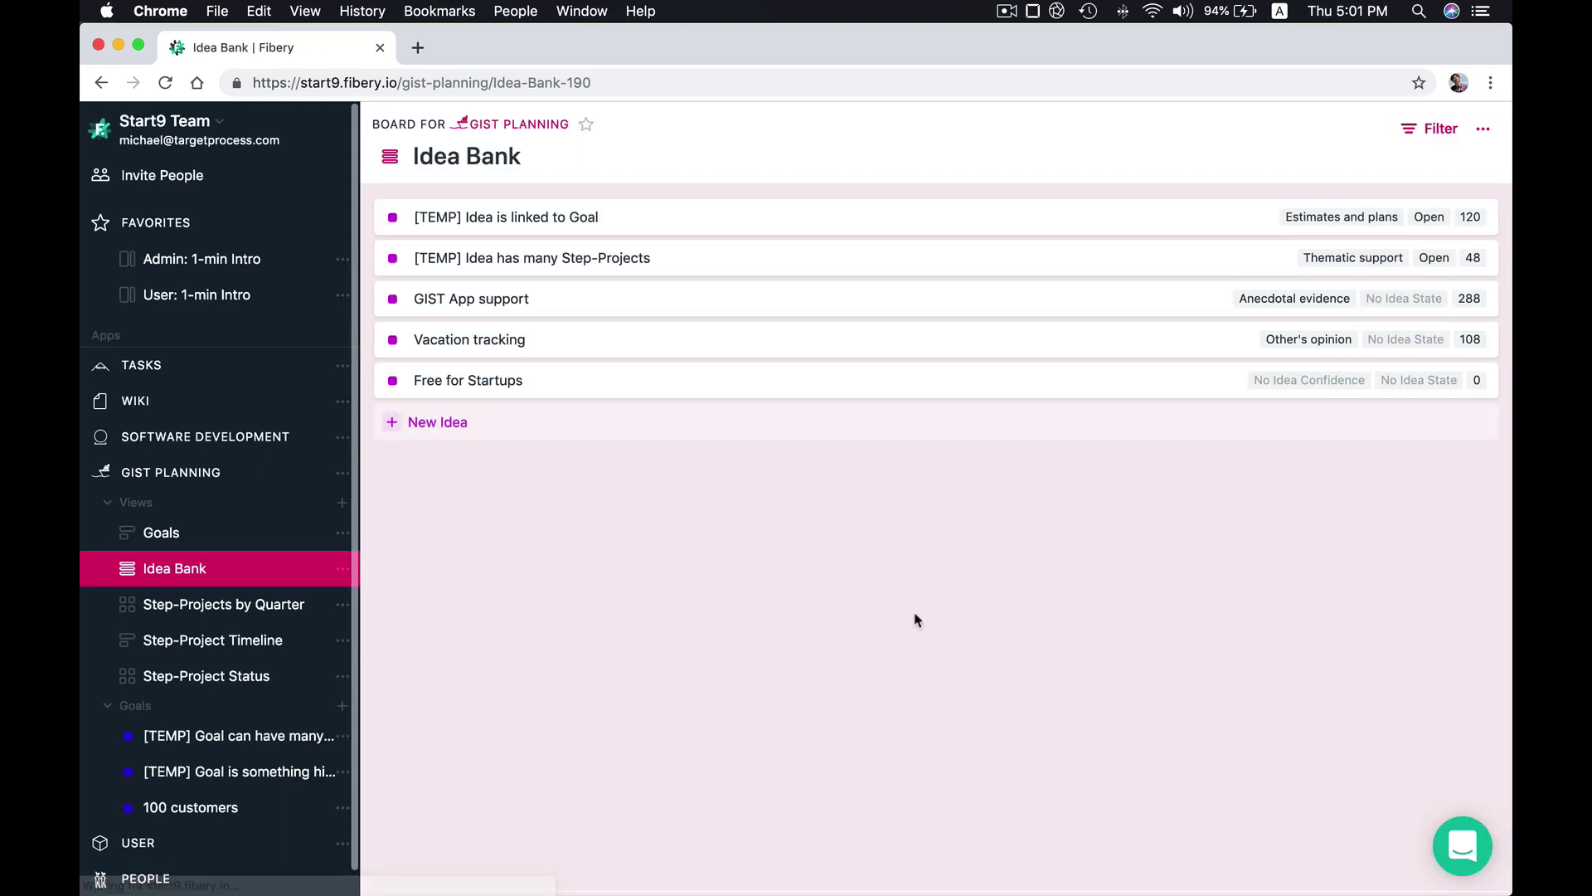
Score Free for Startups with impact 8, ease 3-4 weeks and Thematic support confidence
click(721, 381)
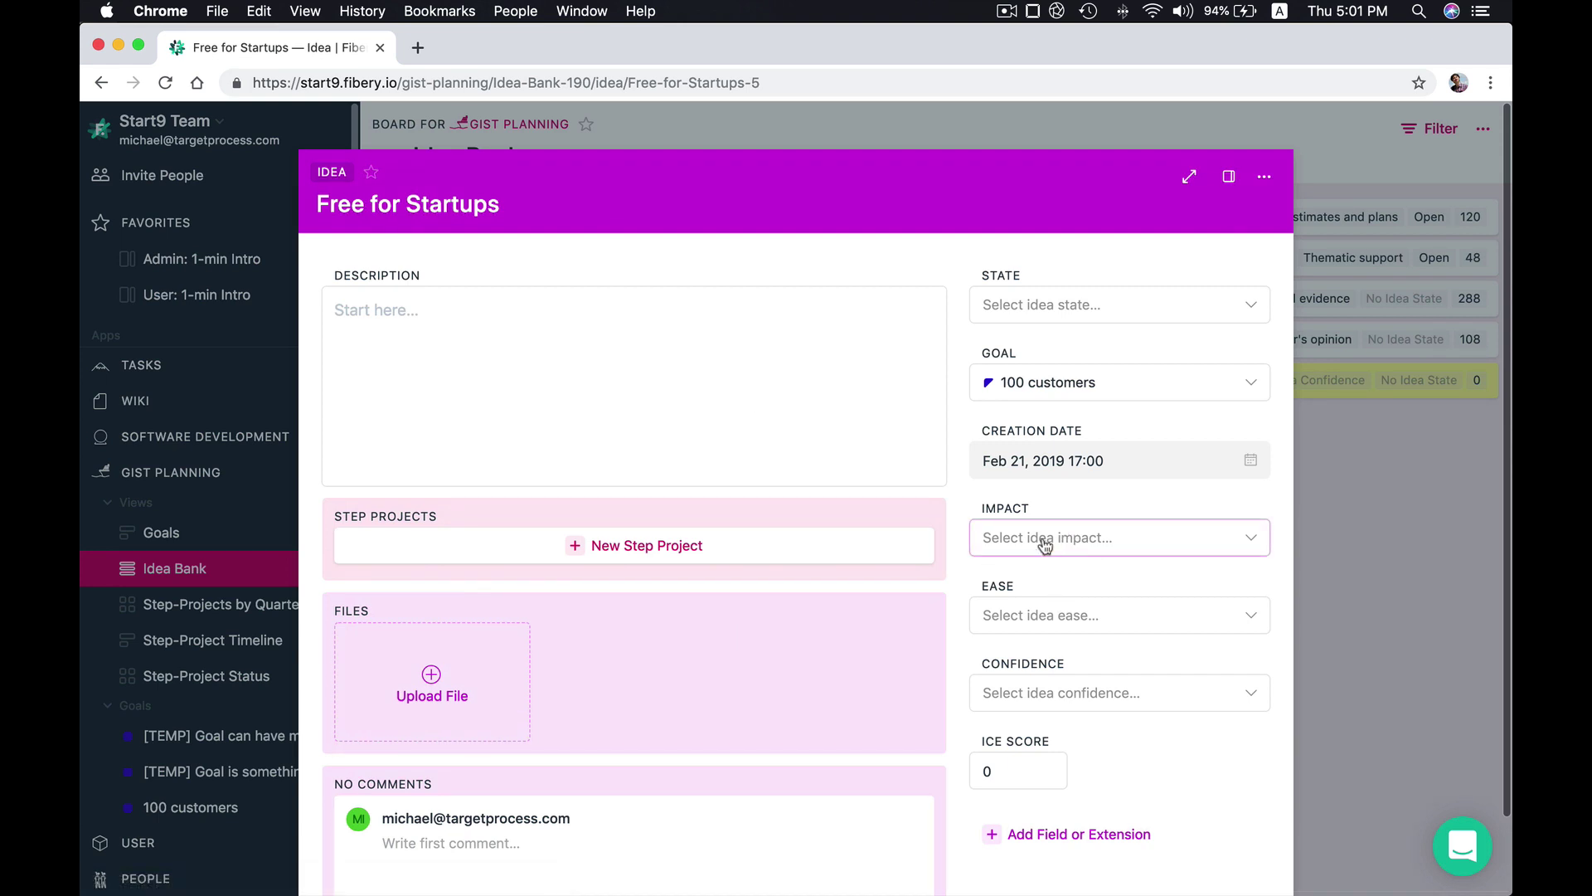
click(1043, 539)
scroll(1023, 655, down, 4)
click(996, 736)
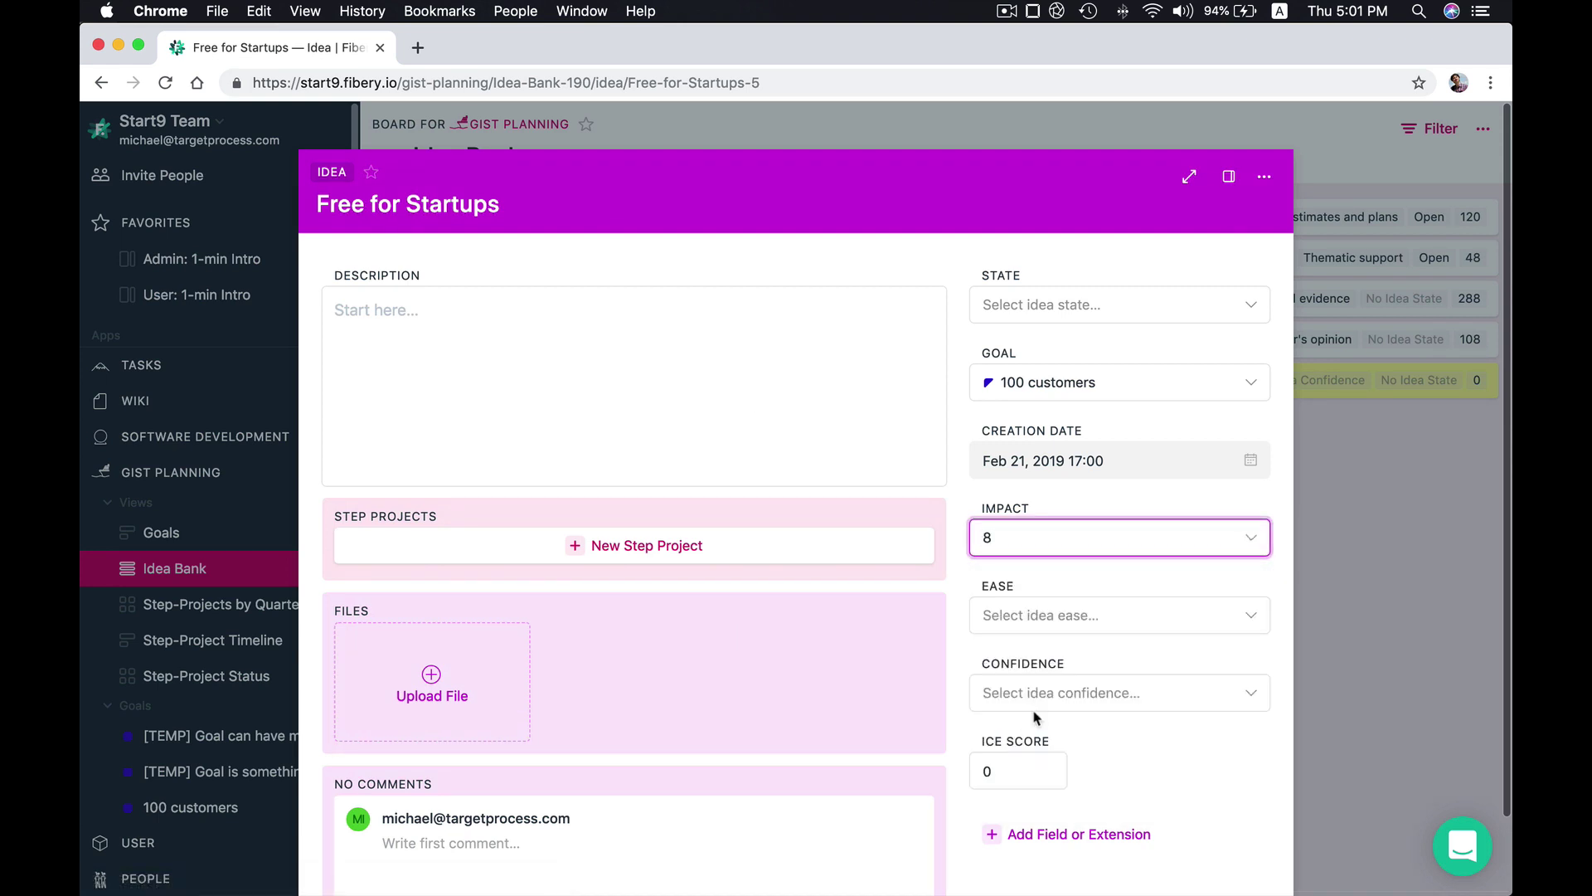
click(1029, 633)
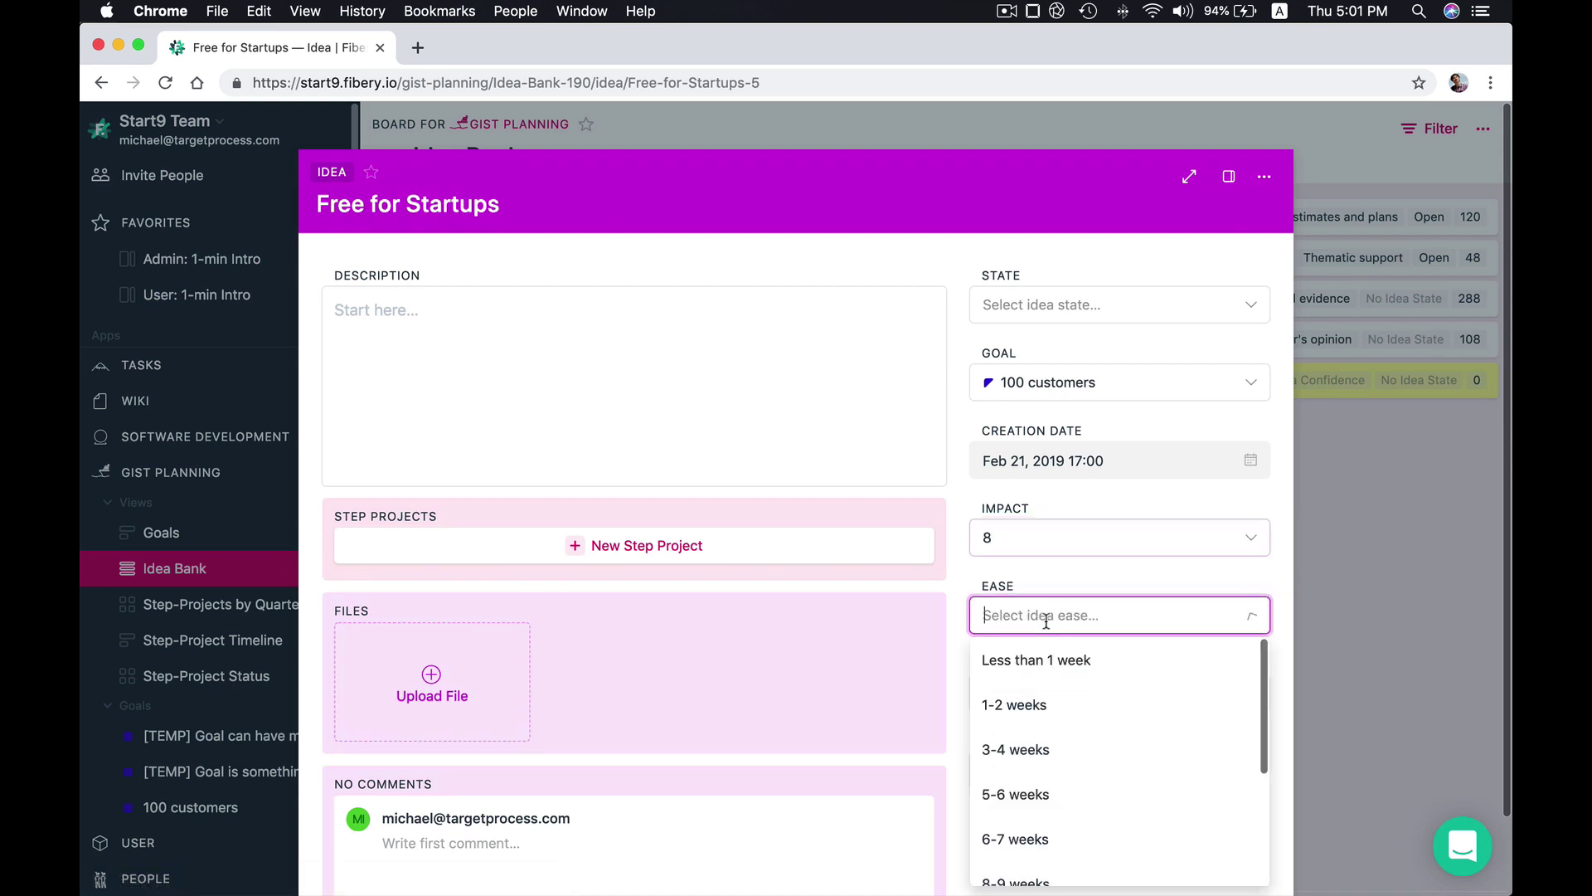
click(1006, 755)
scroll(966, 711, down, 2)
click(1075, 611)
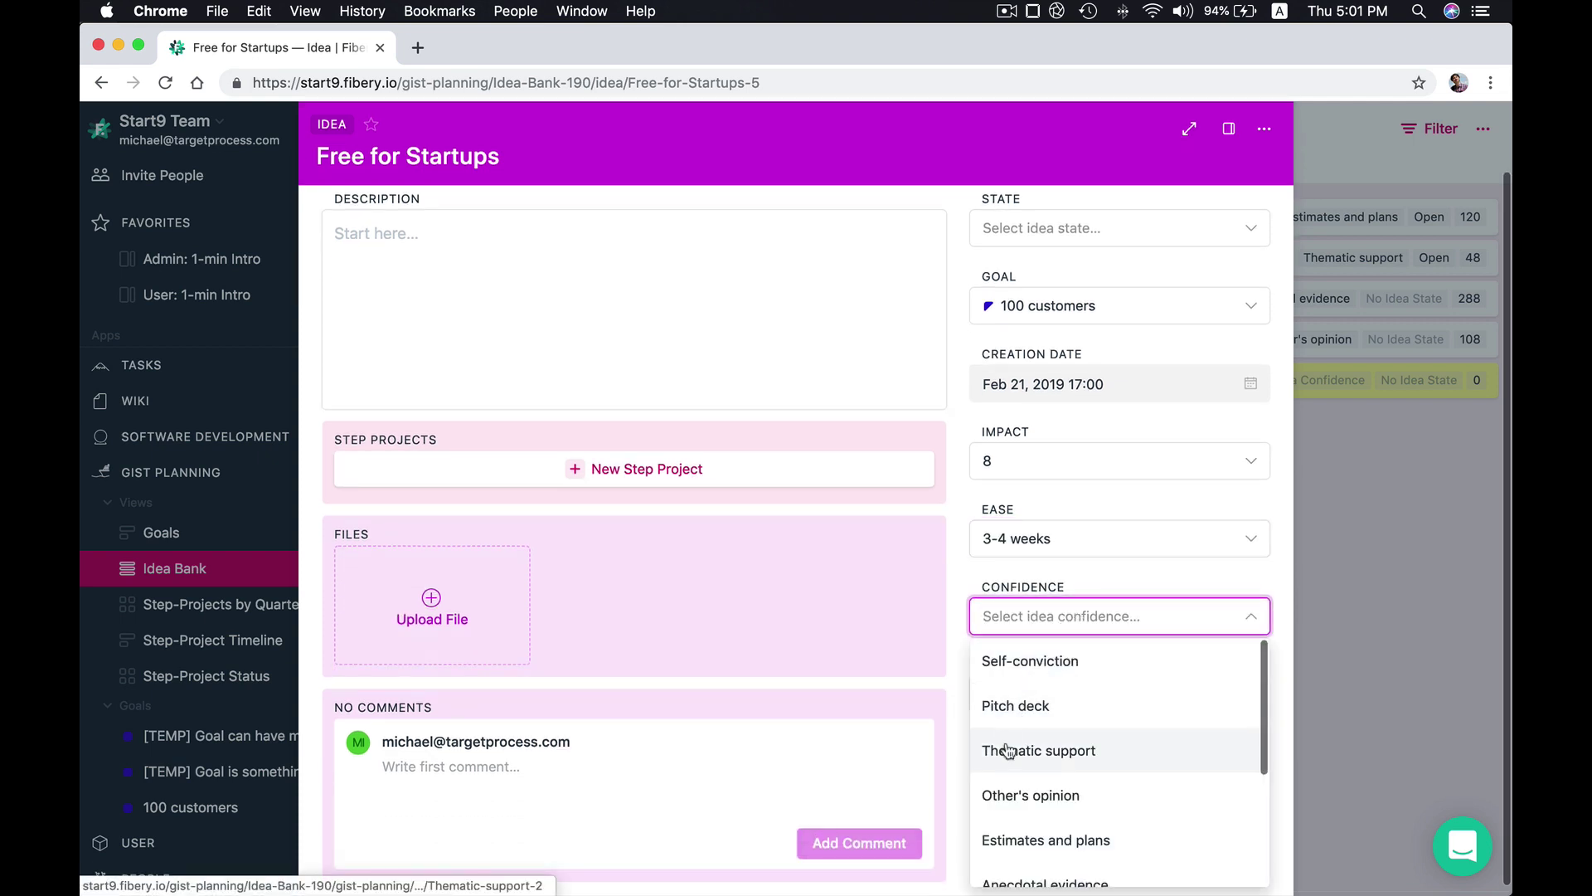
click(1007, 751)
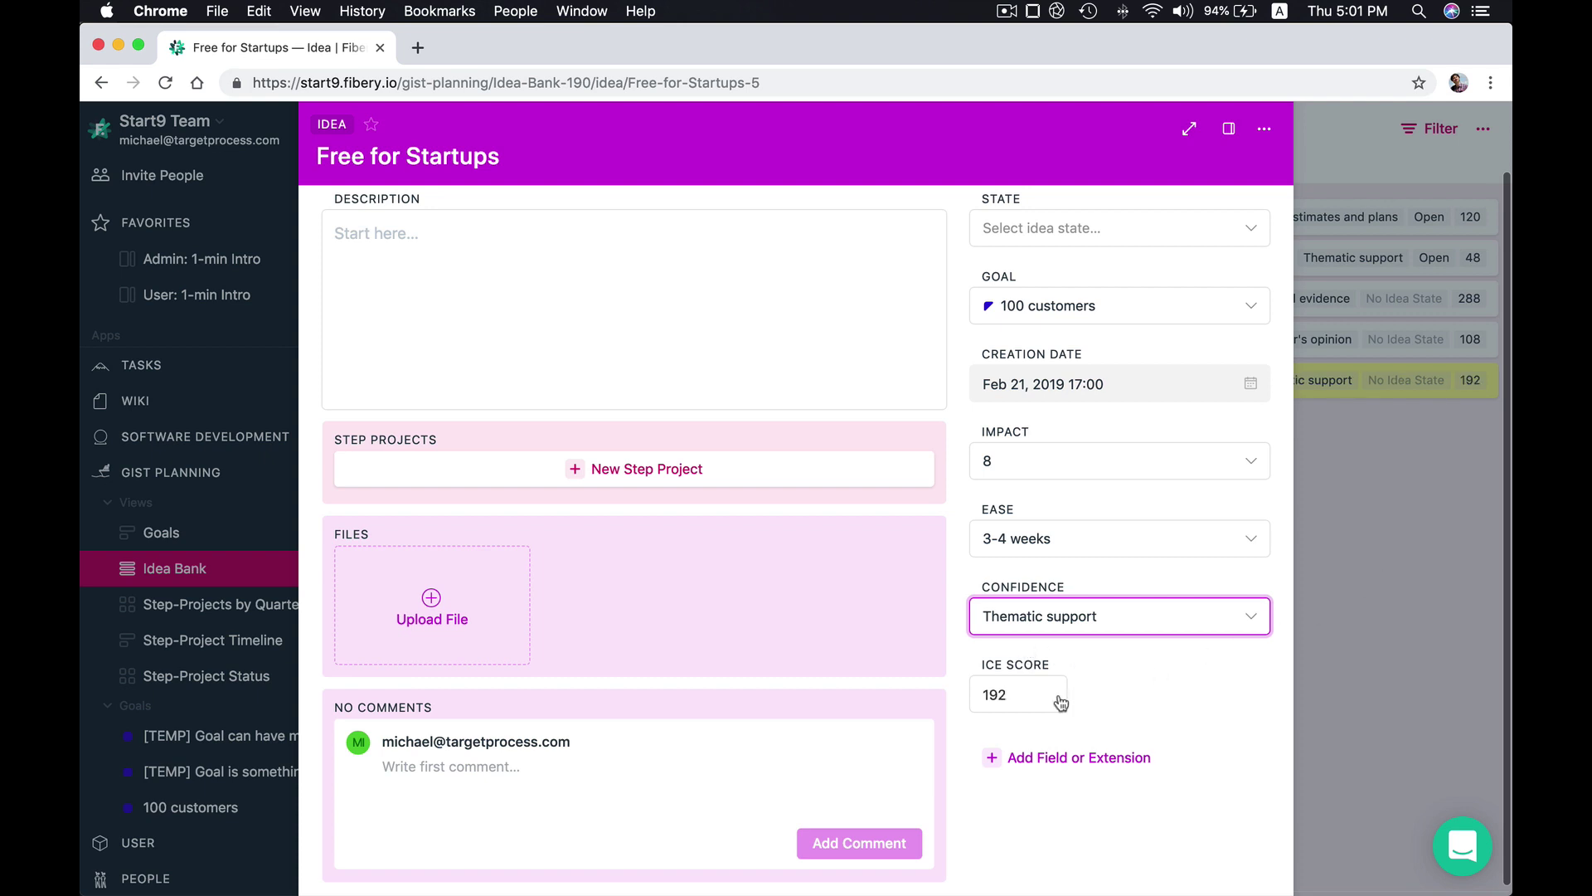
click(1385, 590)
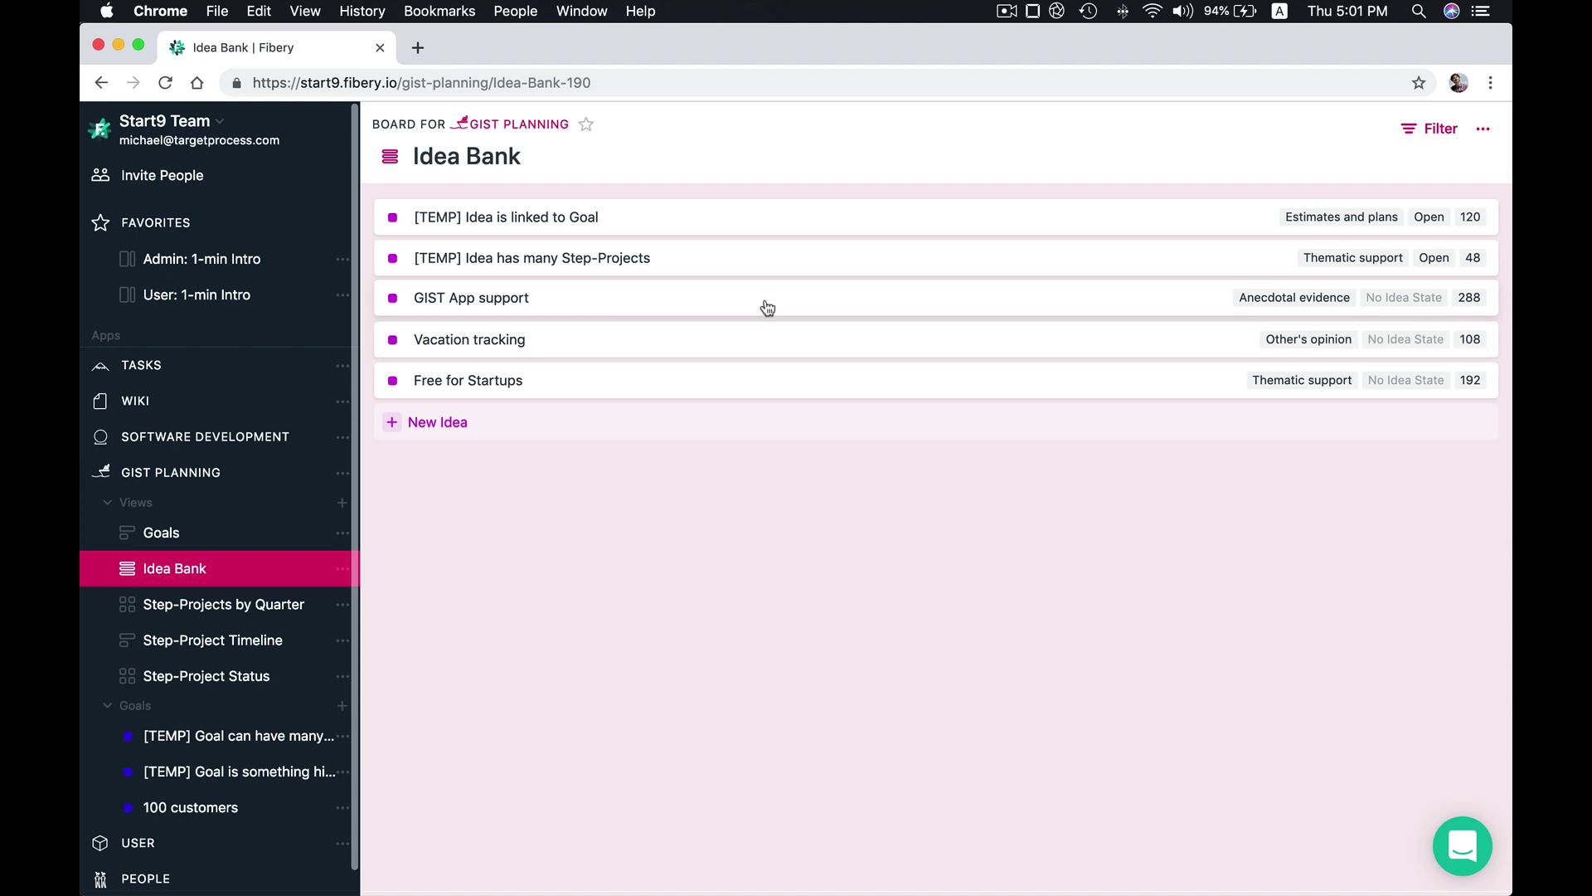
Drag GIST App support, Free for Startups and Vacation tracking into the top three Idea Bank rows
drag(767, 308, 764, 223)
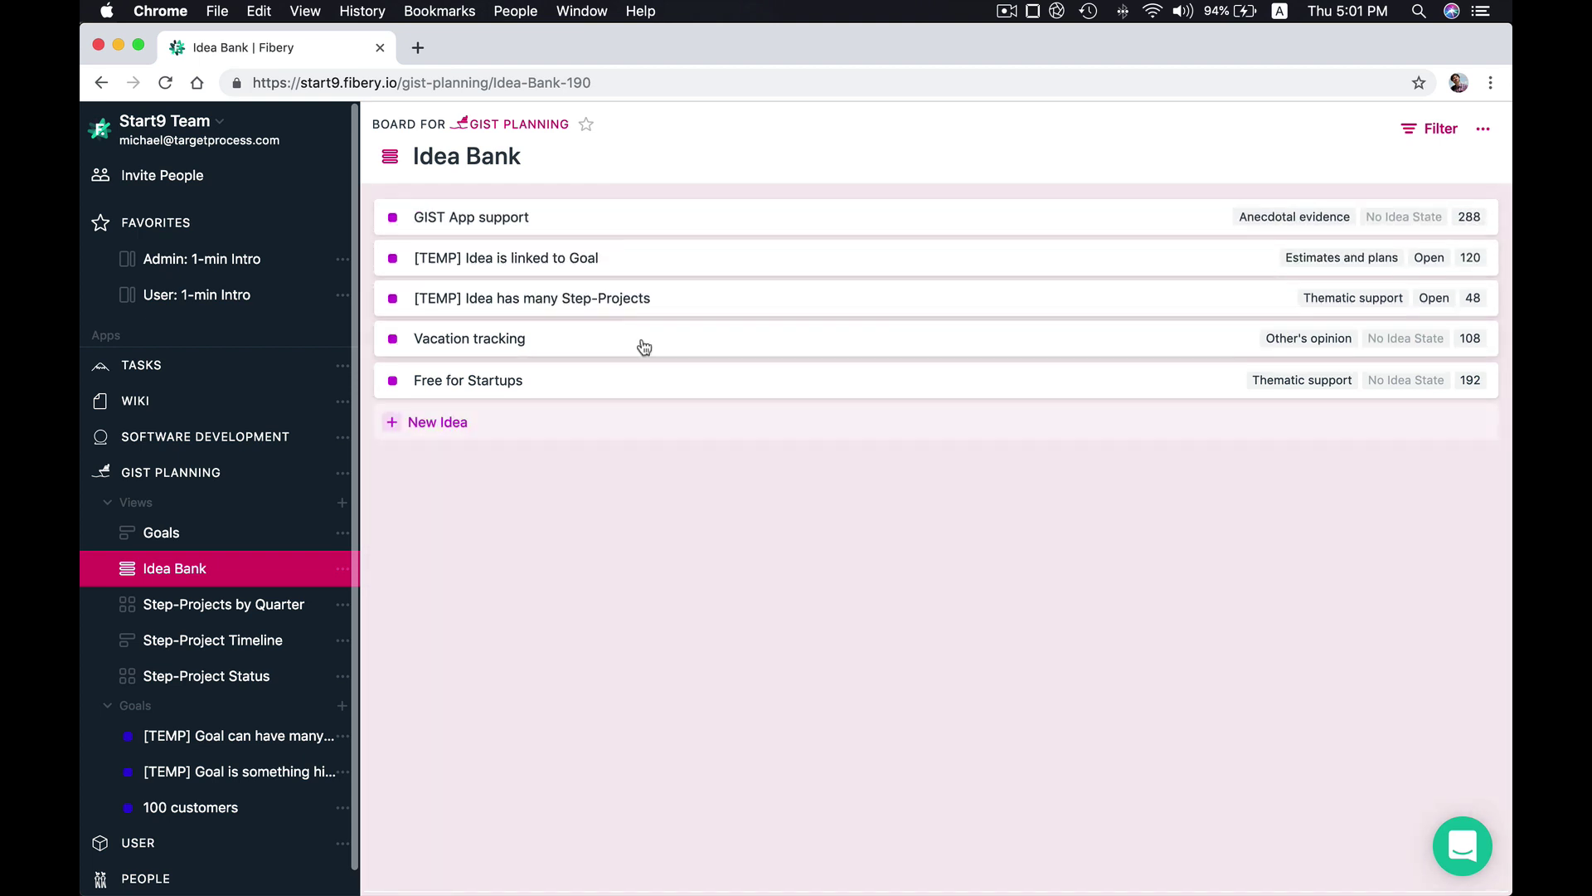
drag(561, 373, 578, 250)
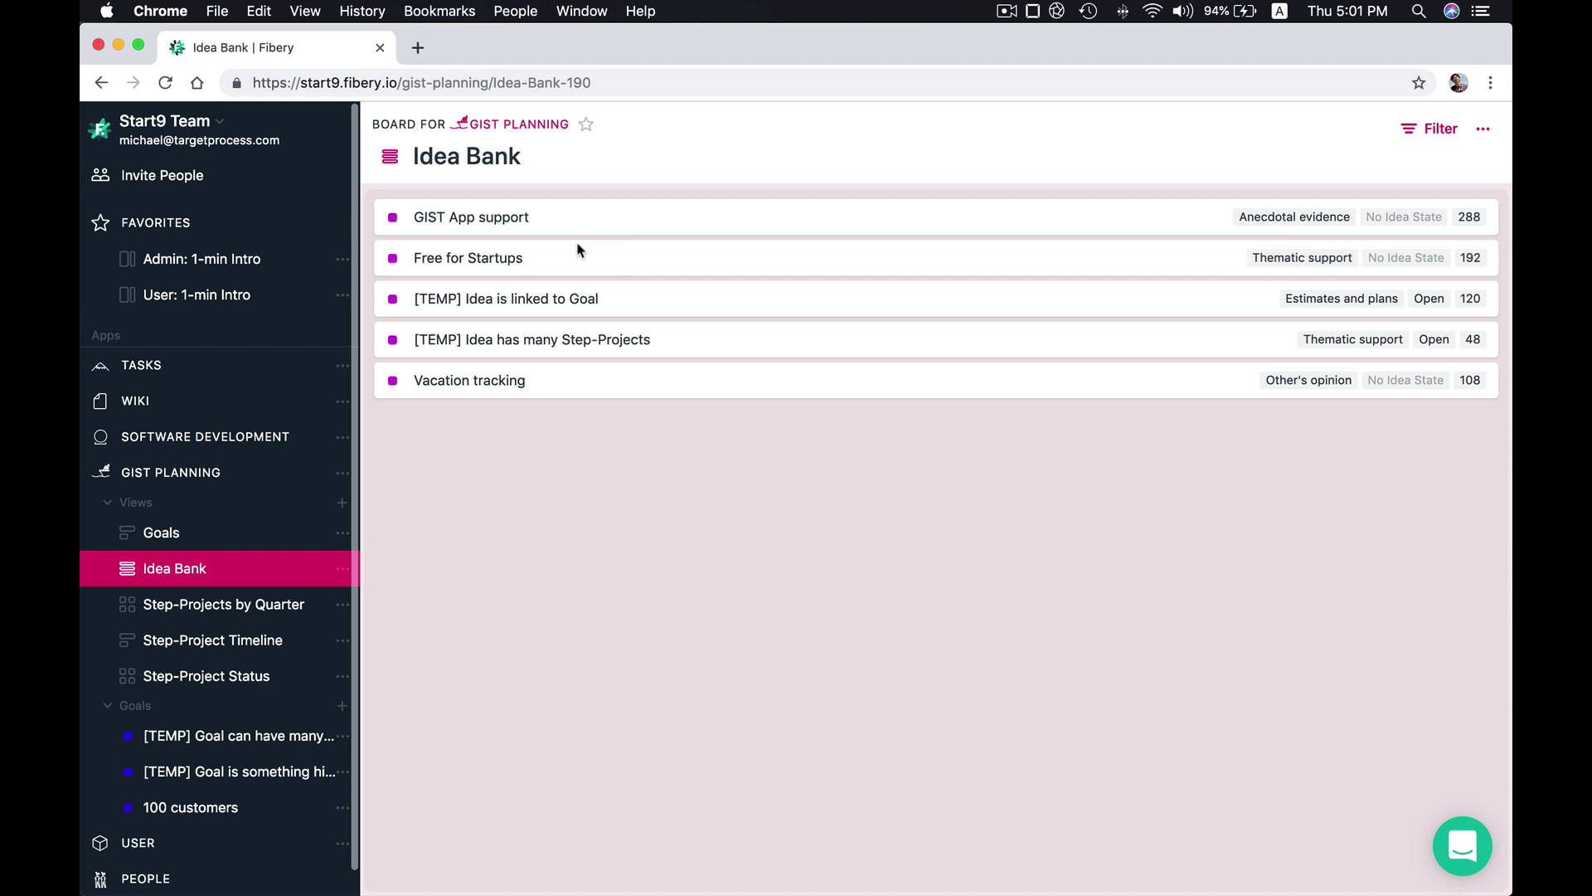
drag(509, 381, 523, 295)
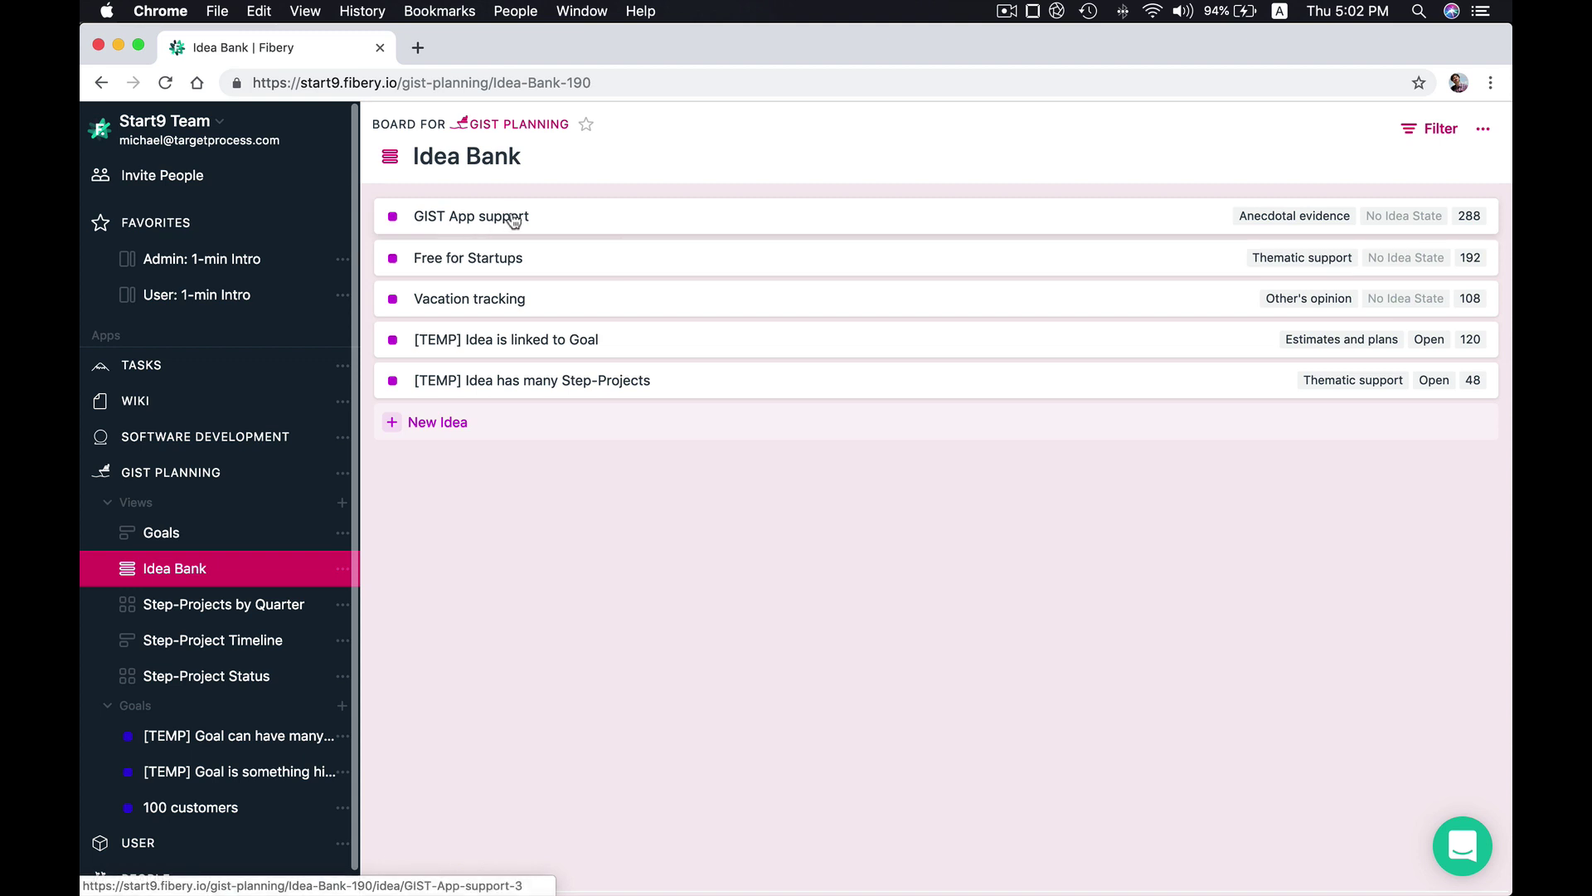
Add step projects Basci GIST support, ICE Score calculation and Fancy charts to GIST App support
click(567, 218)
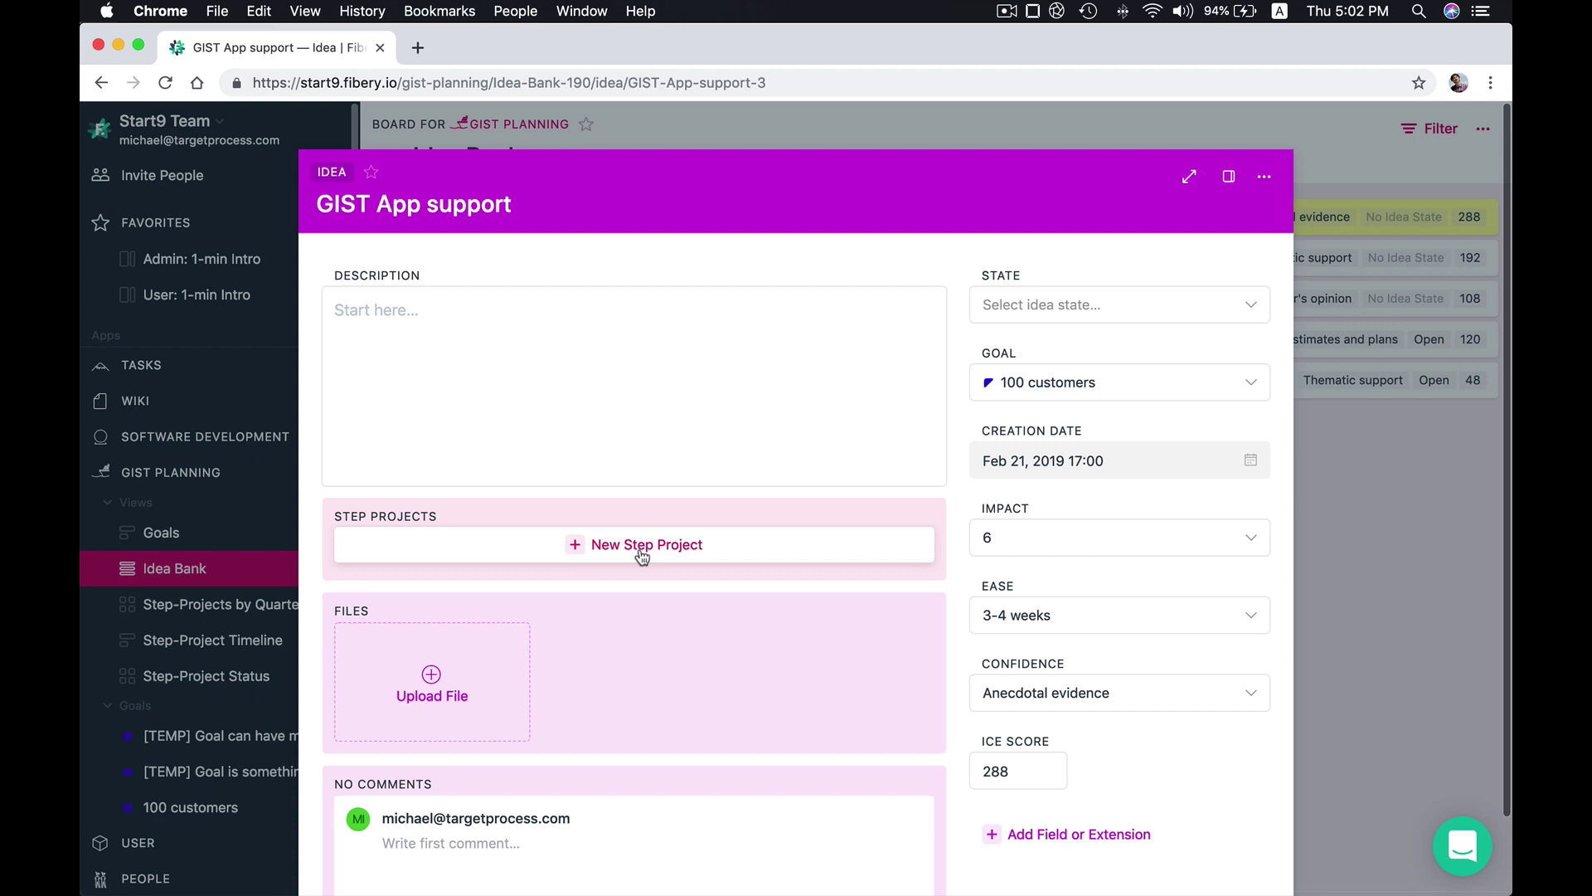
click(642, 554)
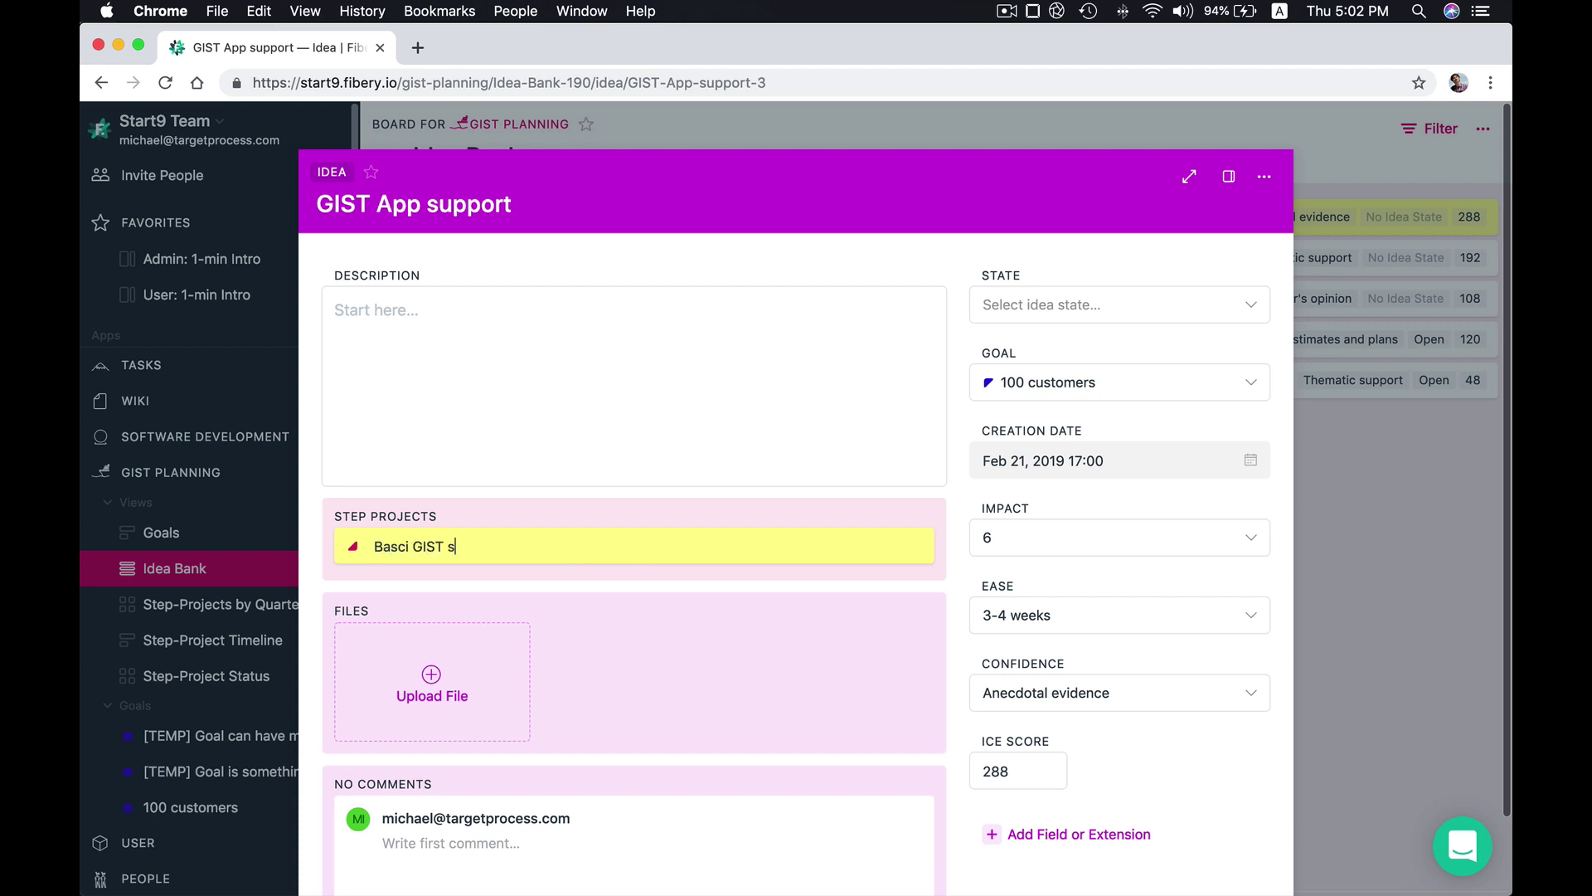
key(Return)
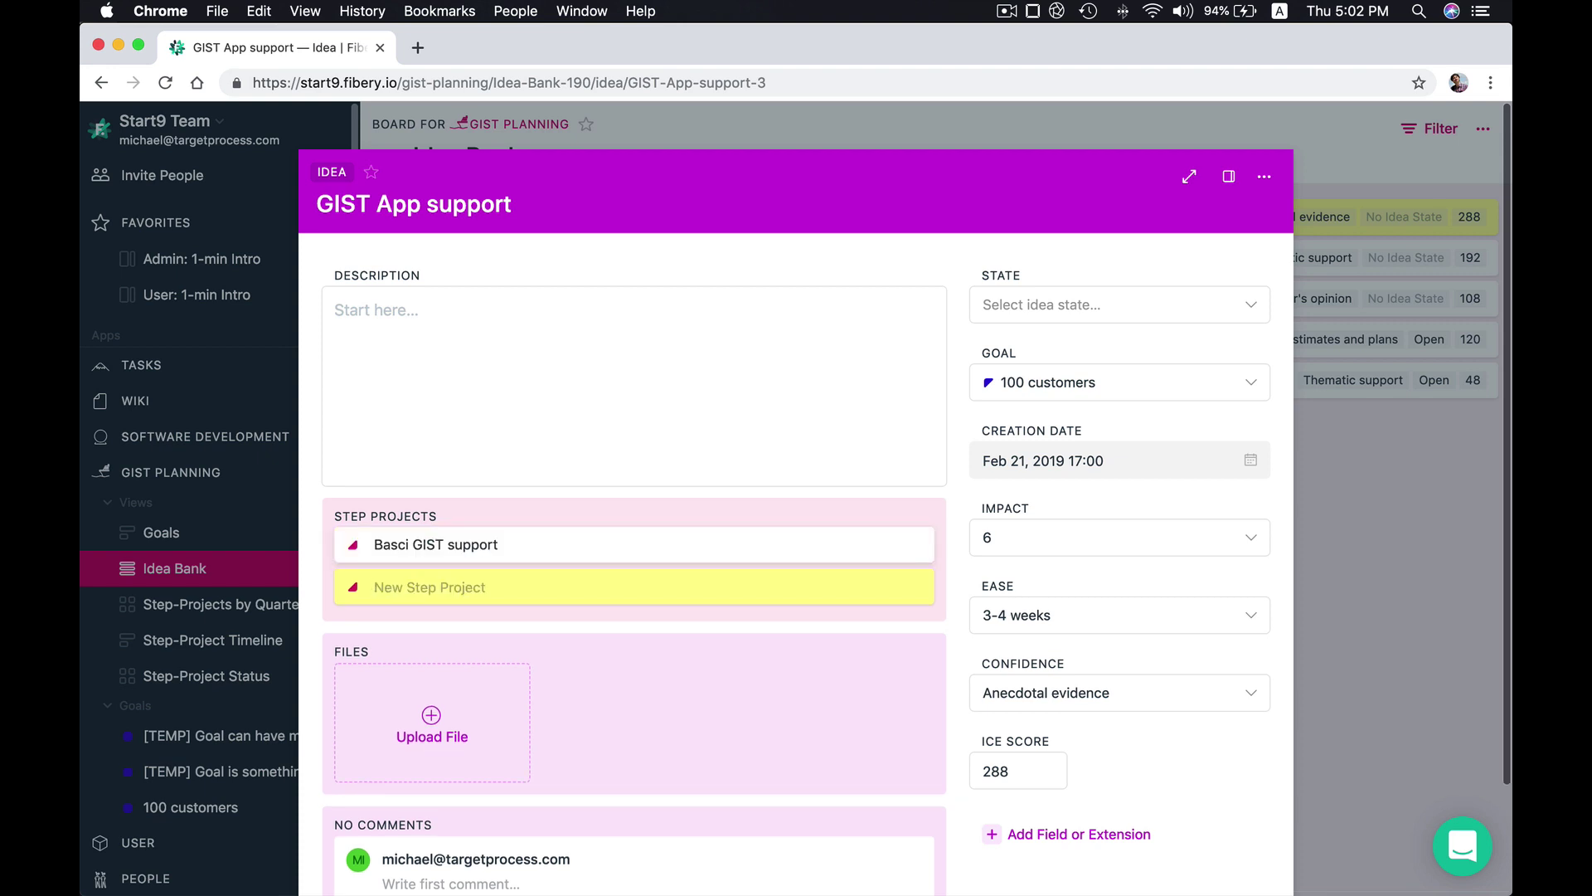
text(ICE Score calculation)
key(Return)
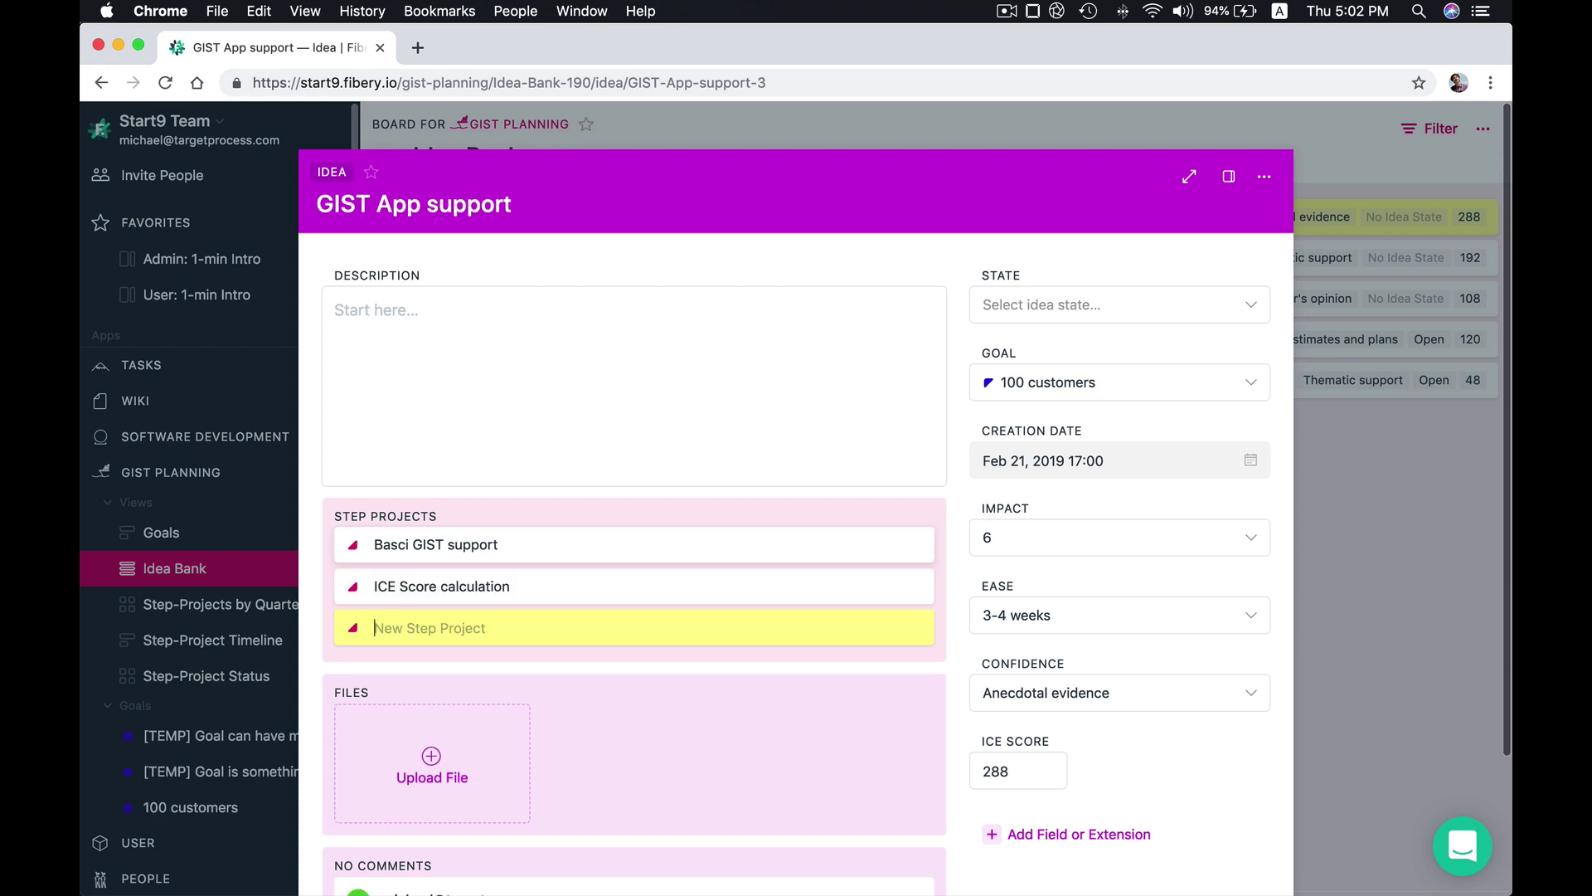
text(Fancy charts)
key(Return)
click(569, 508)
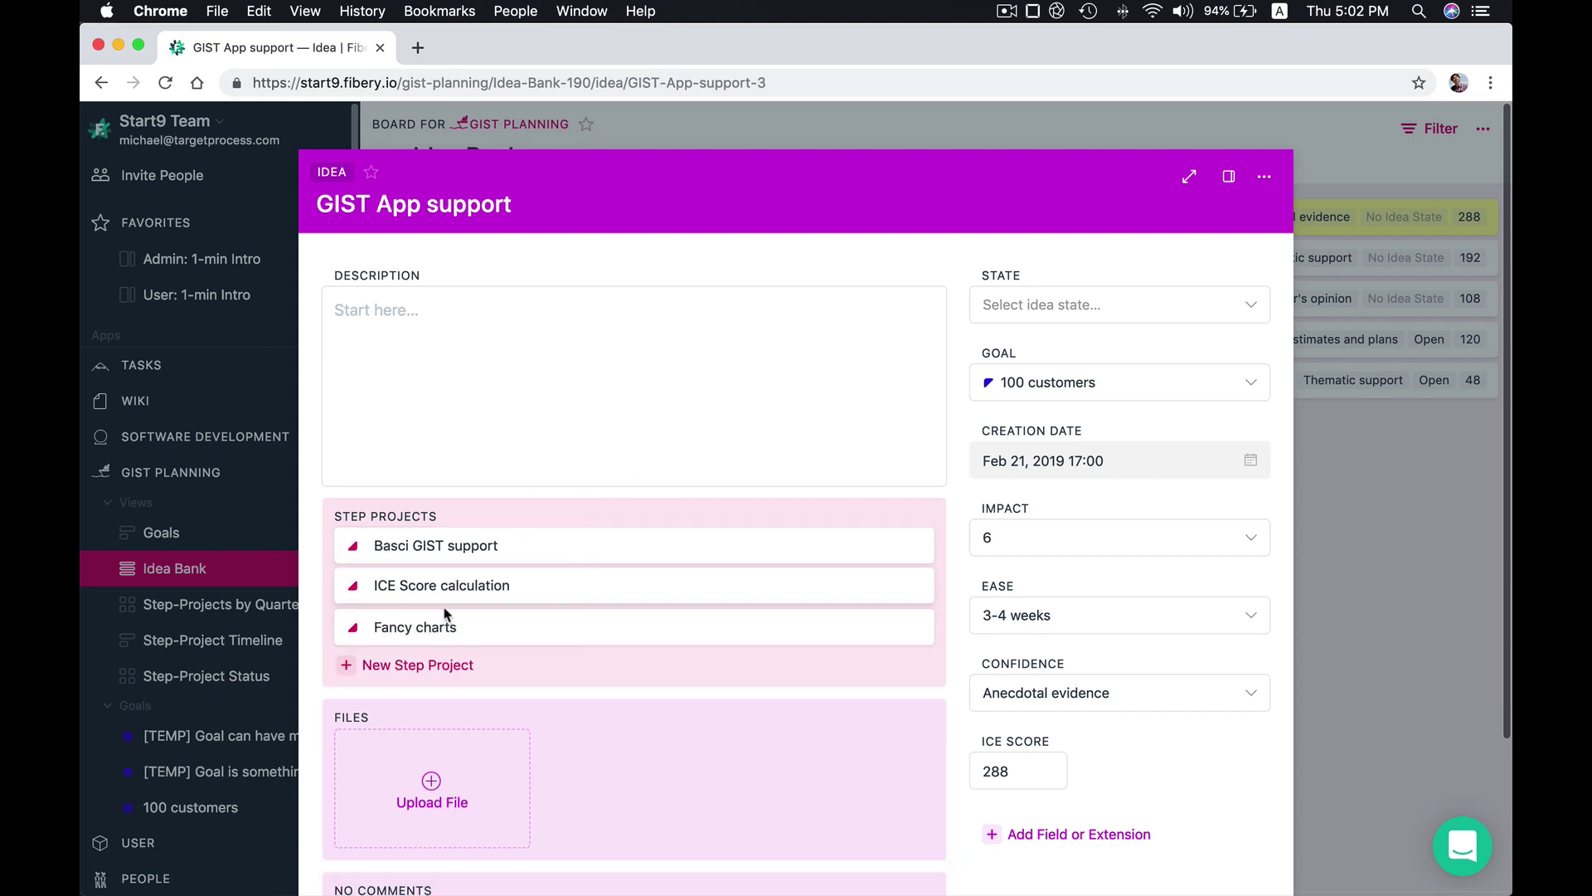
scroll(461, 552, down, 1)
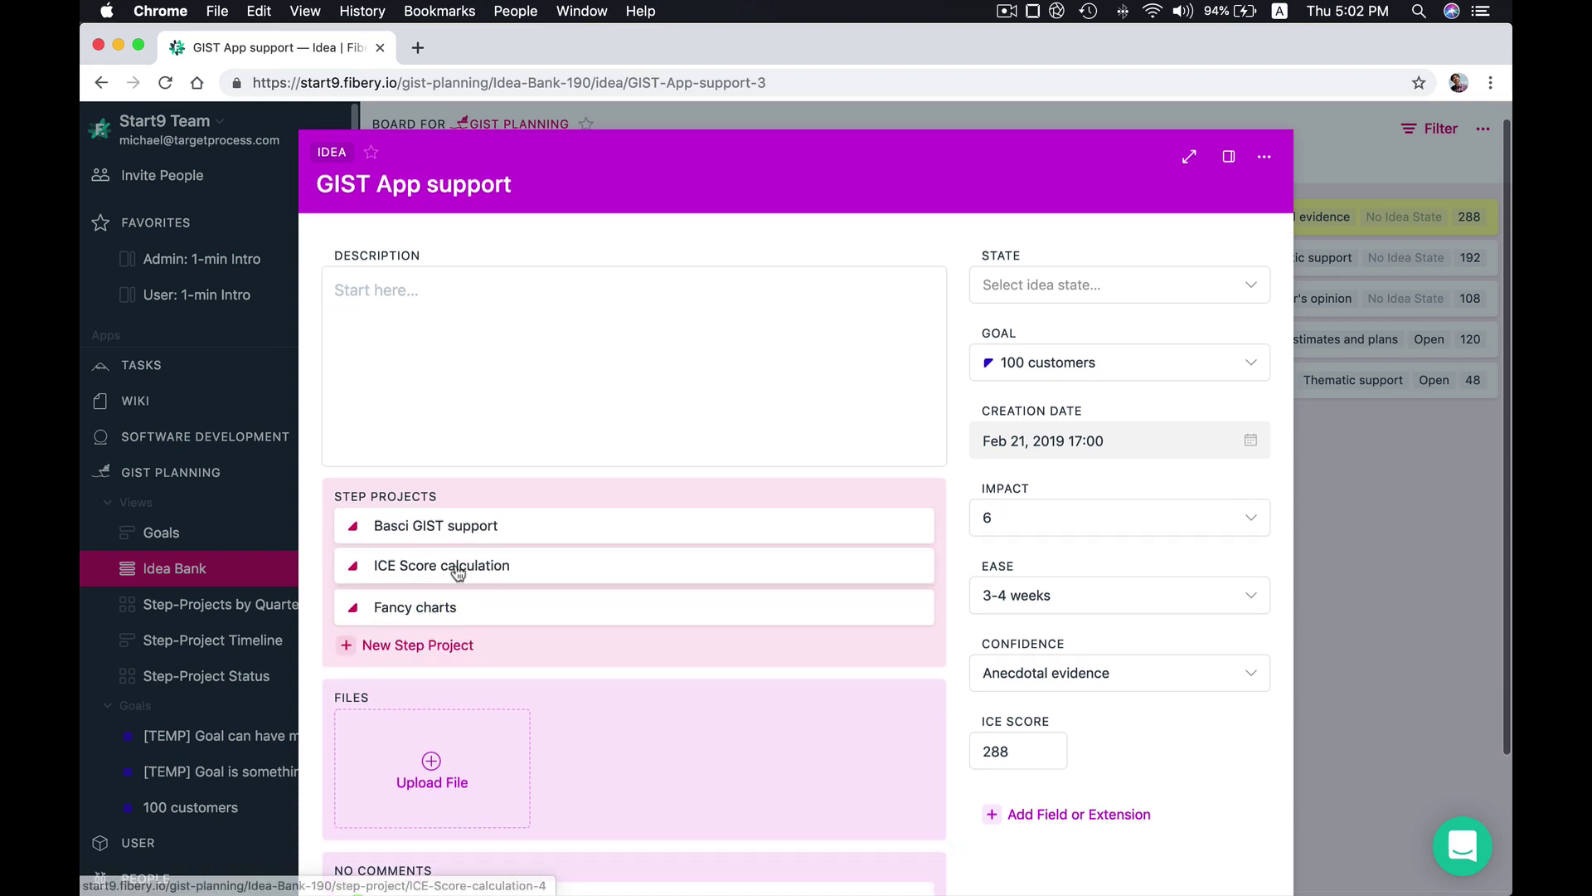
click(256, 604)
Move the Basci GIST support step project into Q1 2019 and correct its title to Basic GIST support
click(229, 608)
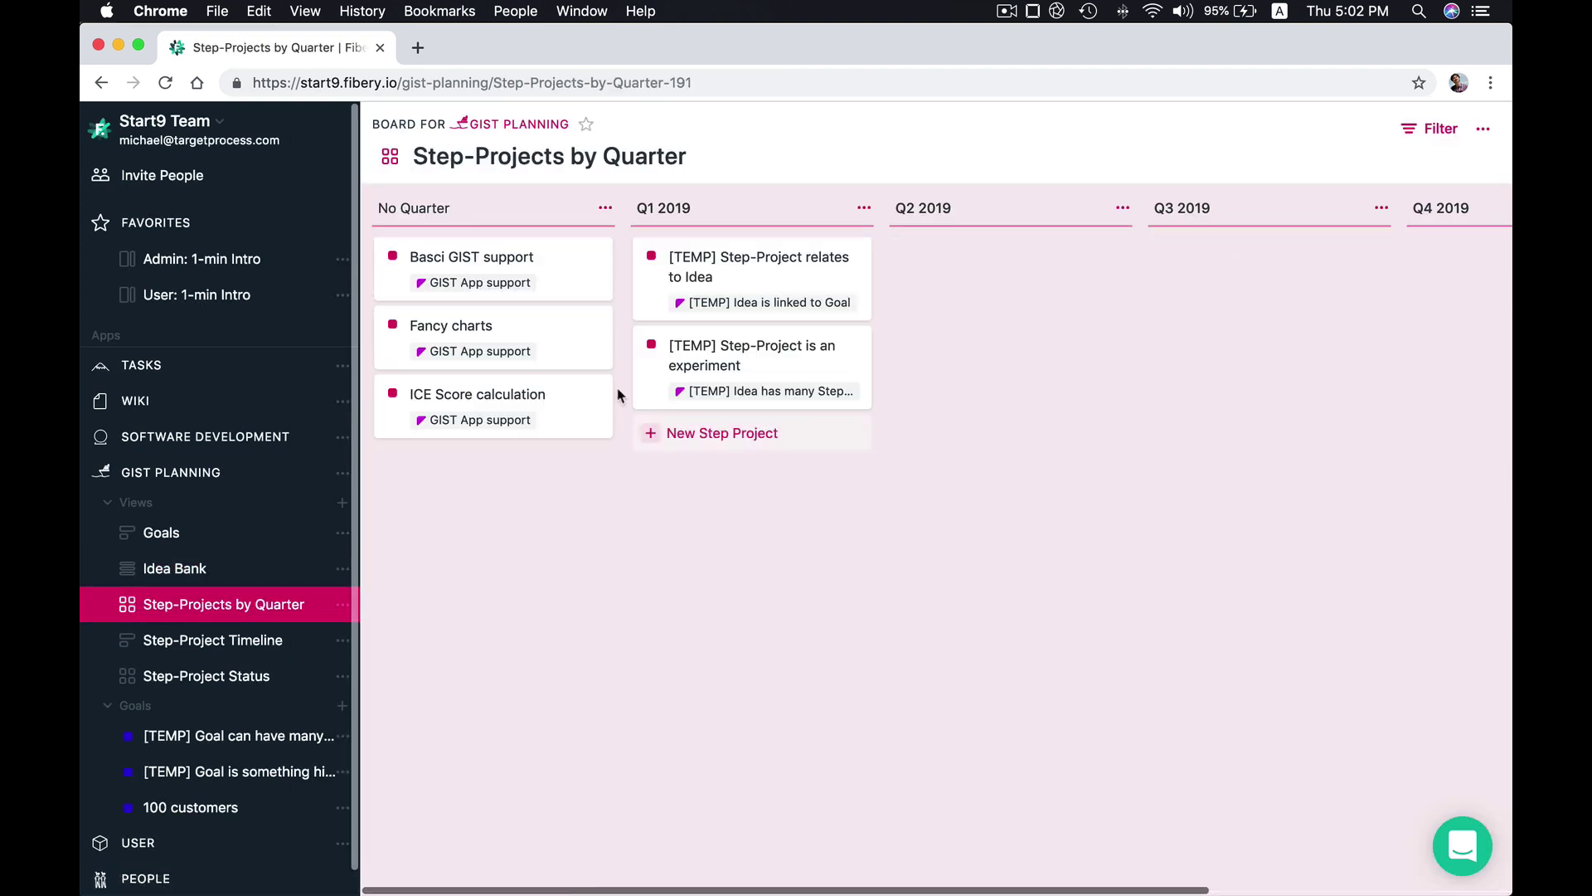
drag(438, 273, 658, 458)
click(730, 443)
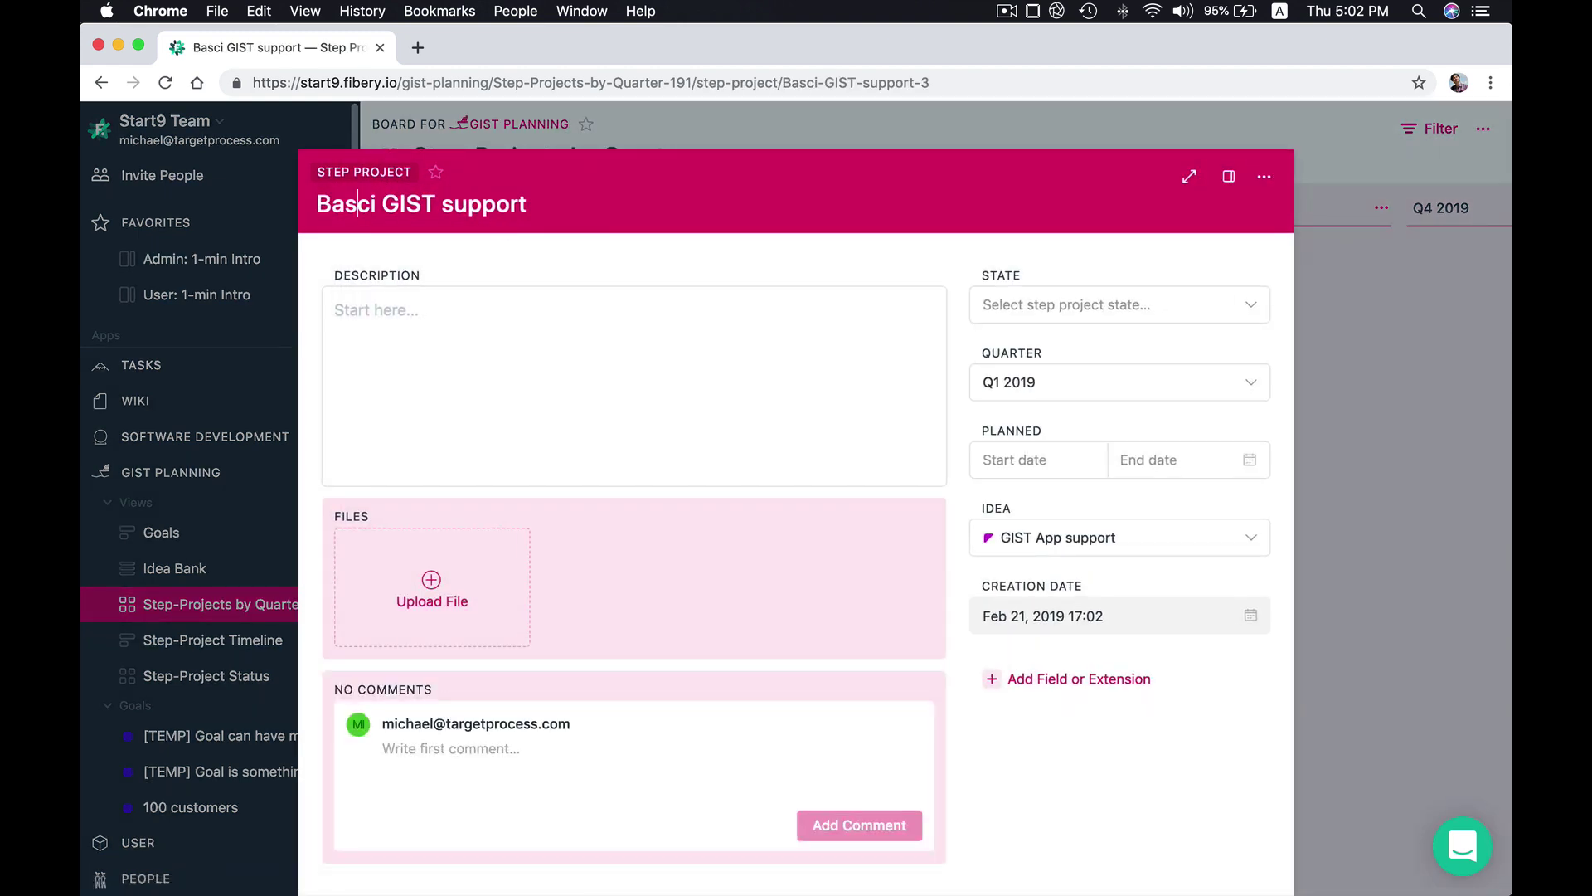
text(i)
key(BackSpace)
click(1390, 329)
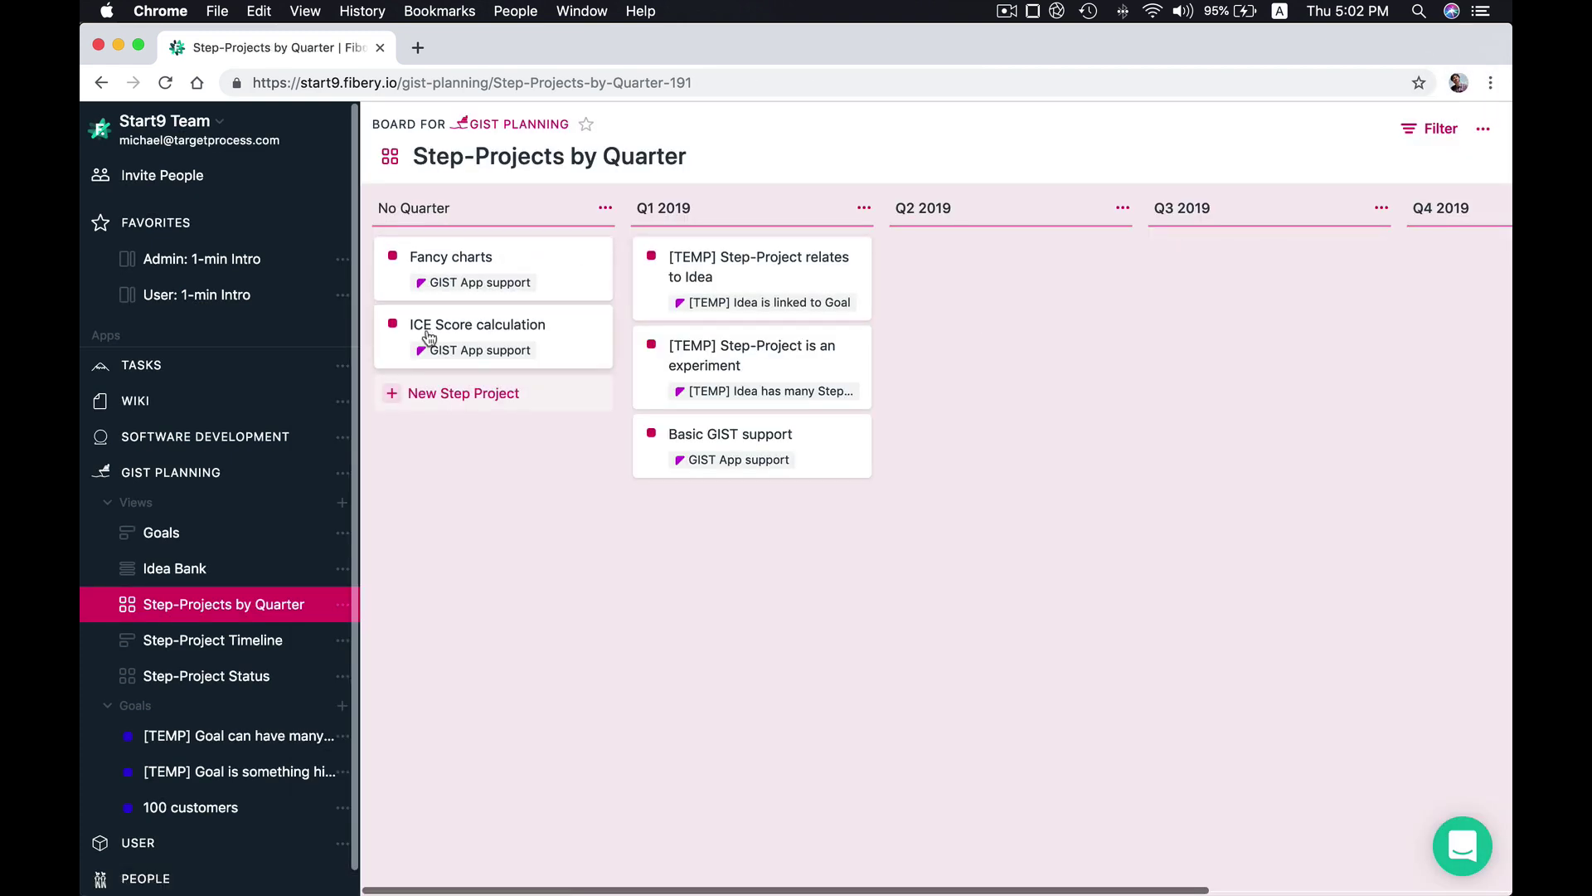
Drag ICE Score calculation and Fancy charts from No Quarter into Q2 2019
drag(420, 338, 887, 303)
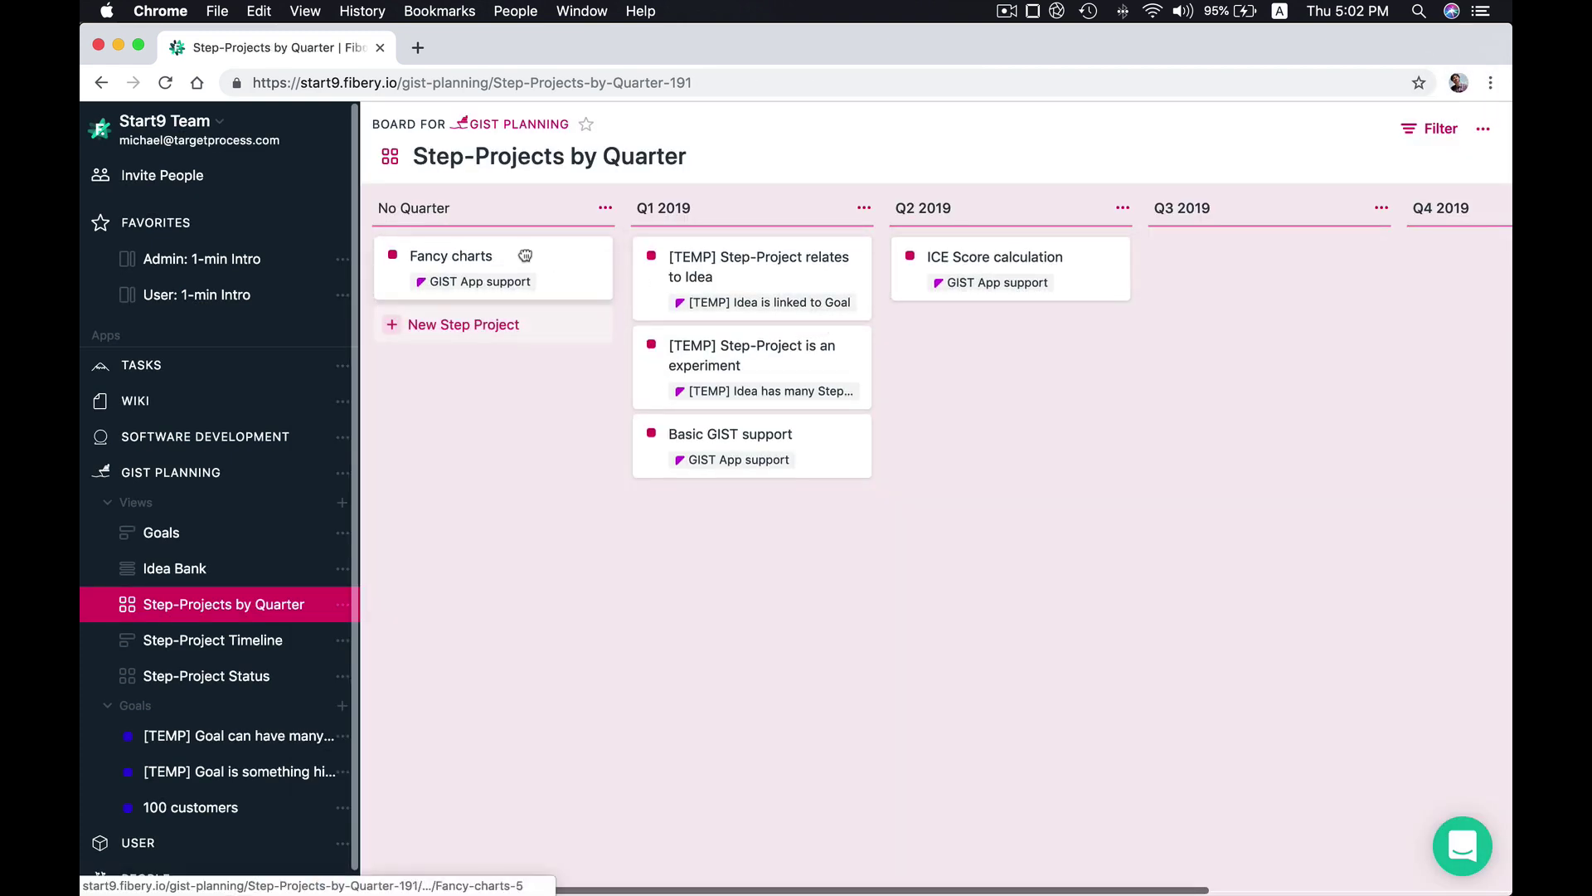
drag(522, 257, 977, 327)
mouse_move(687, 515)
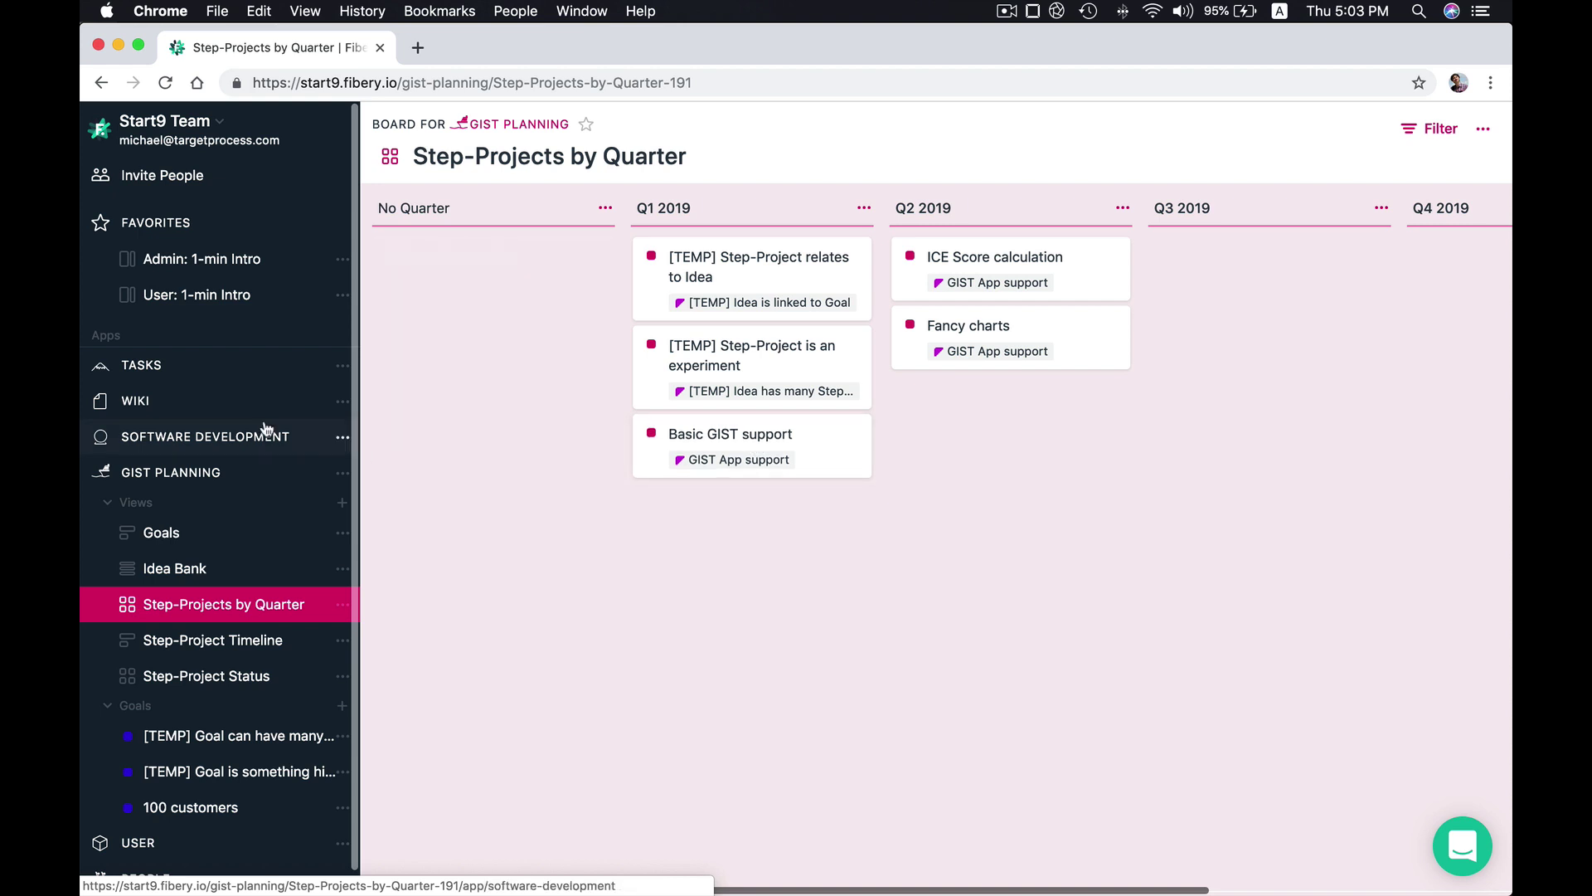
Browse the Software Development Backlog of user stories, then return to Step-Projects by Quarter
click(176, 438)
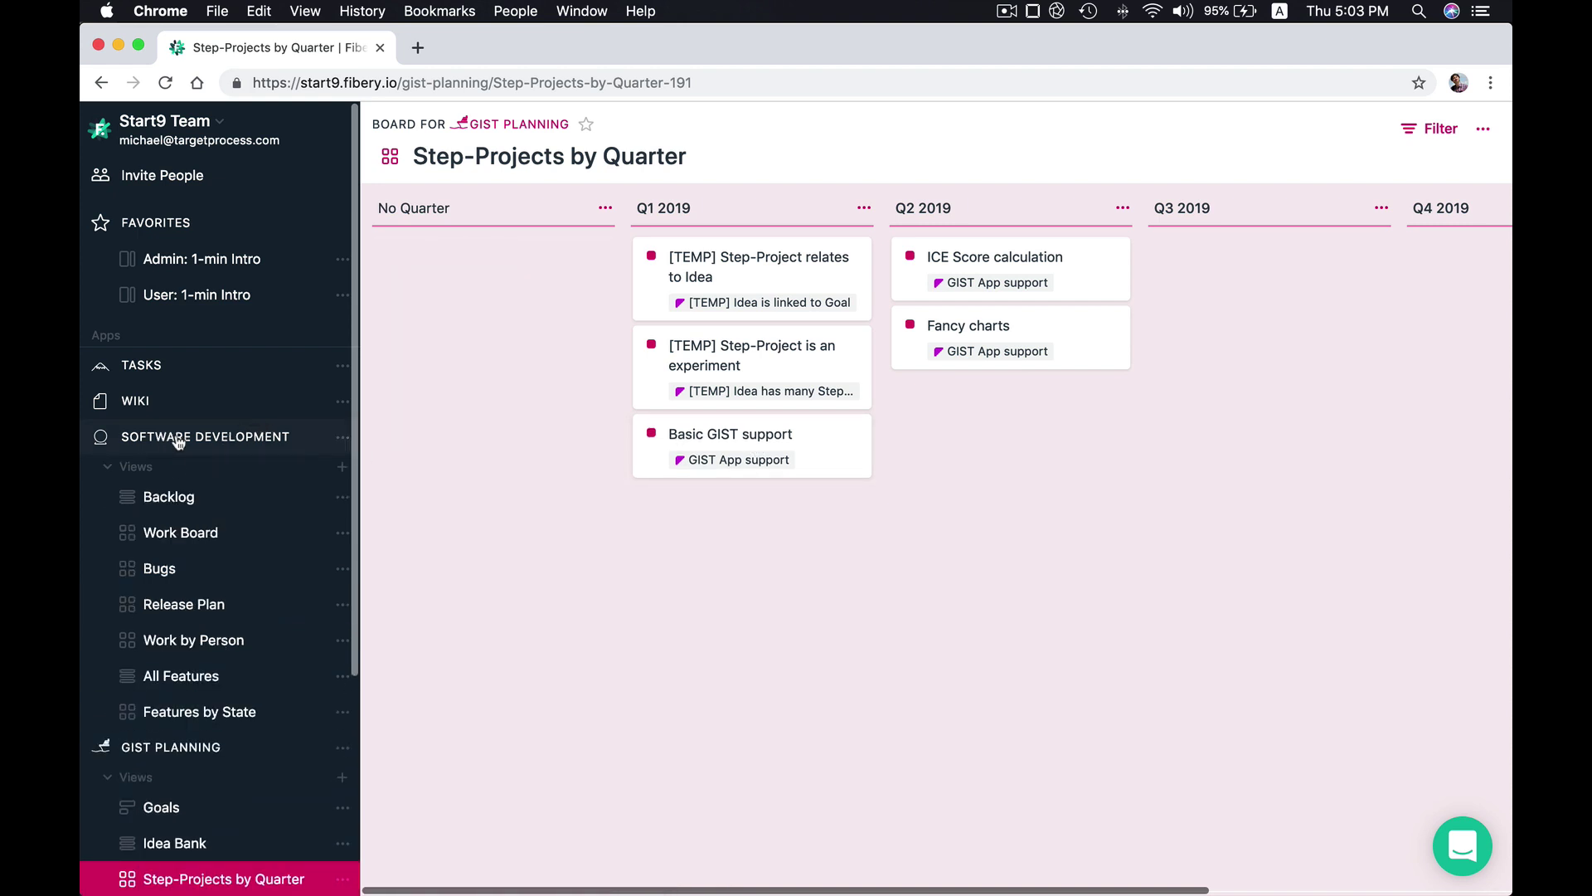
click(176, 498)
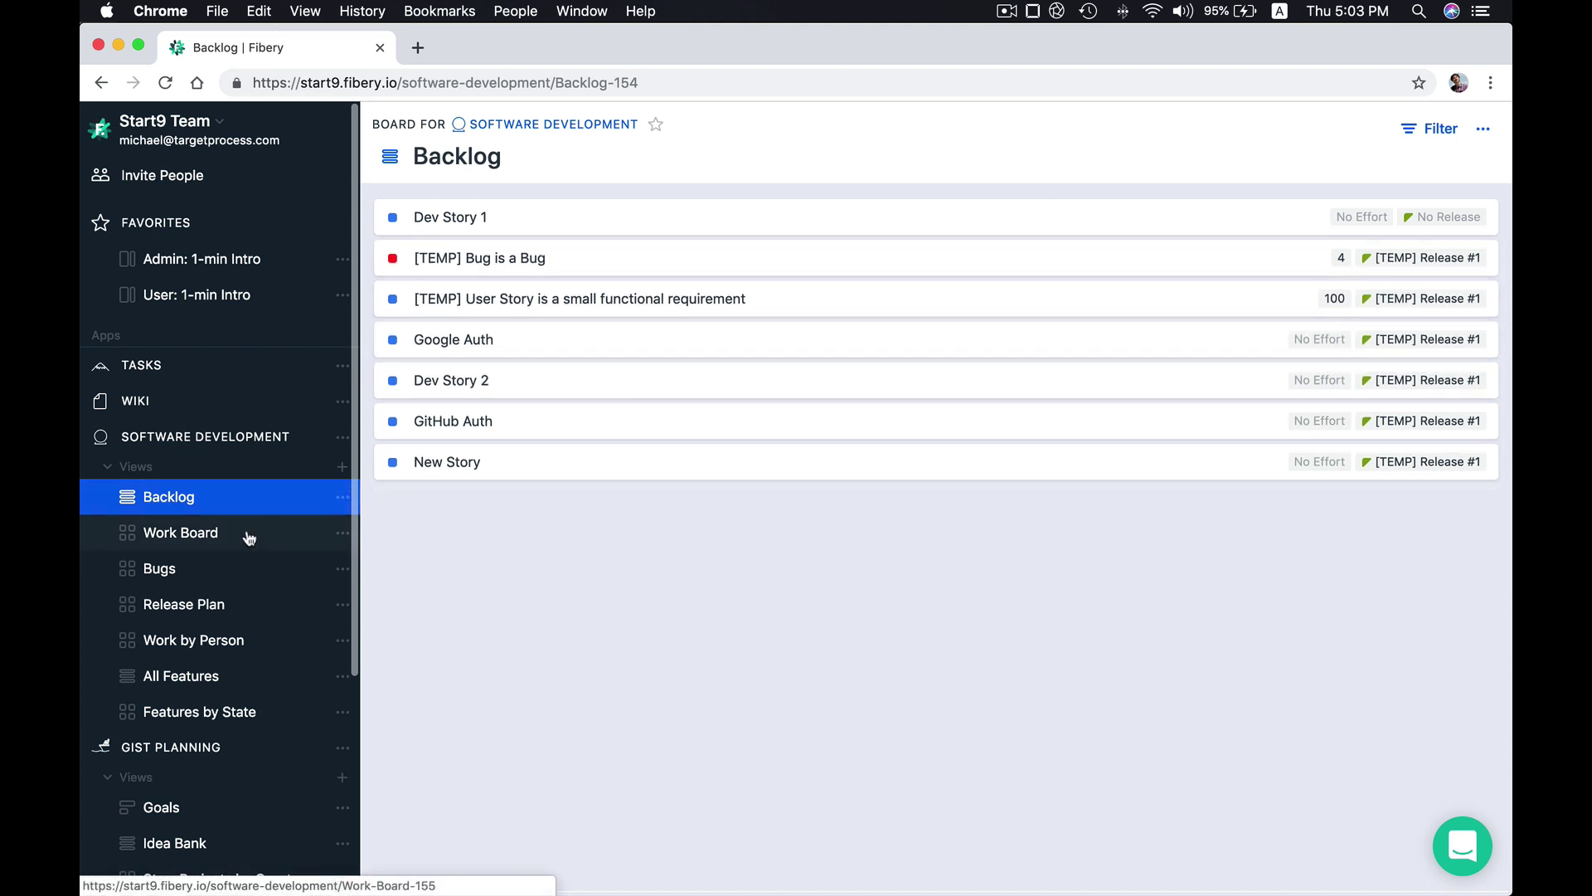
scroll(248, 531, down, 5)
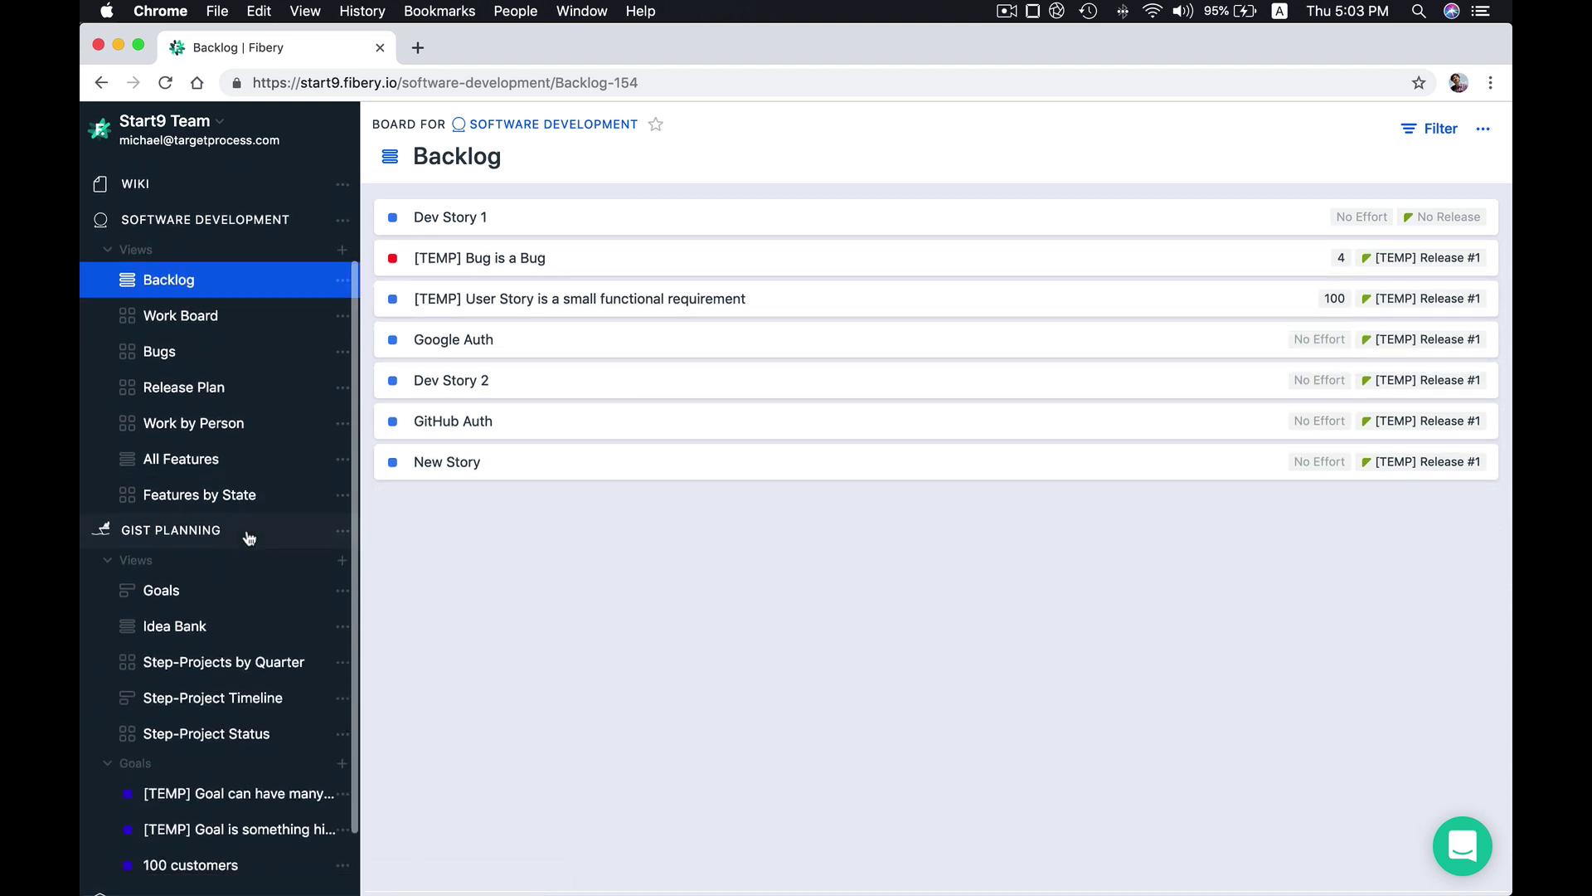
scroll(247, 547, down, 1)
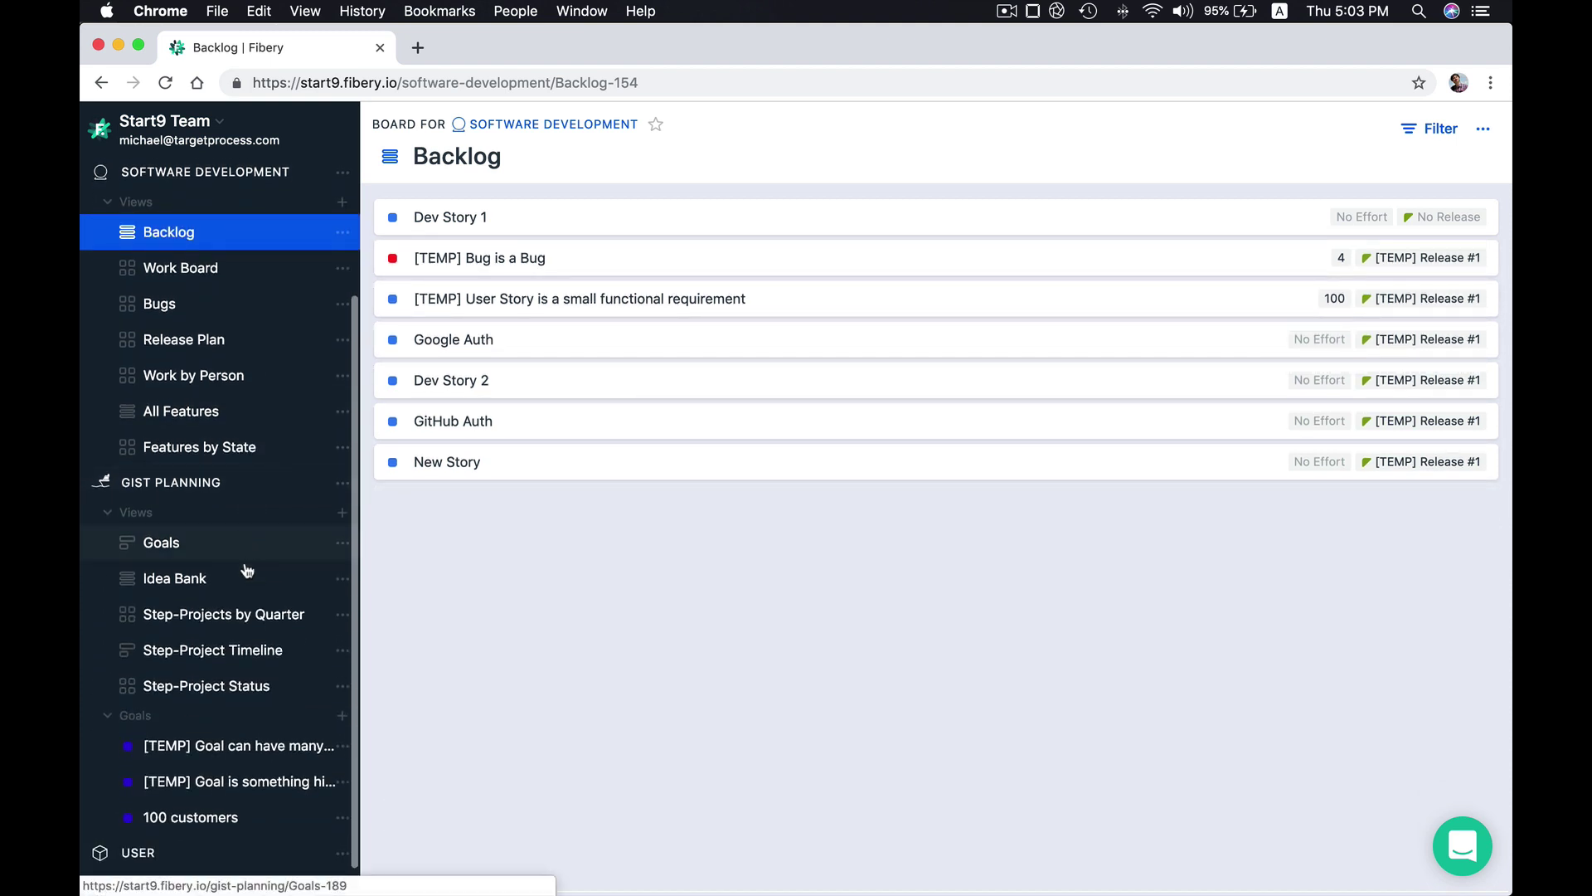
click(230, 615)
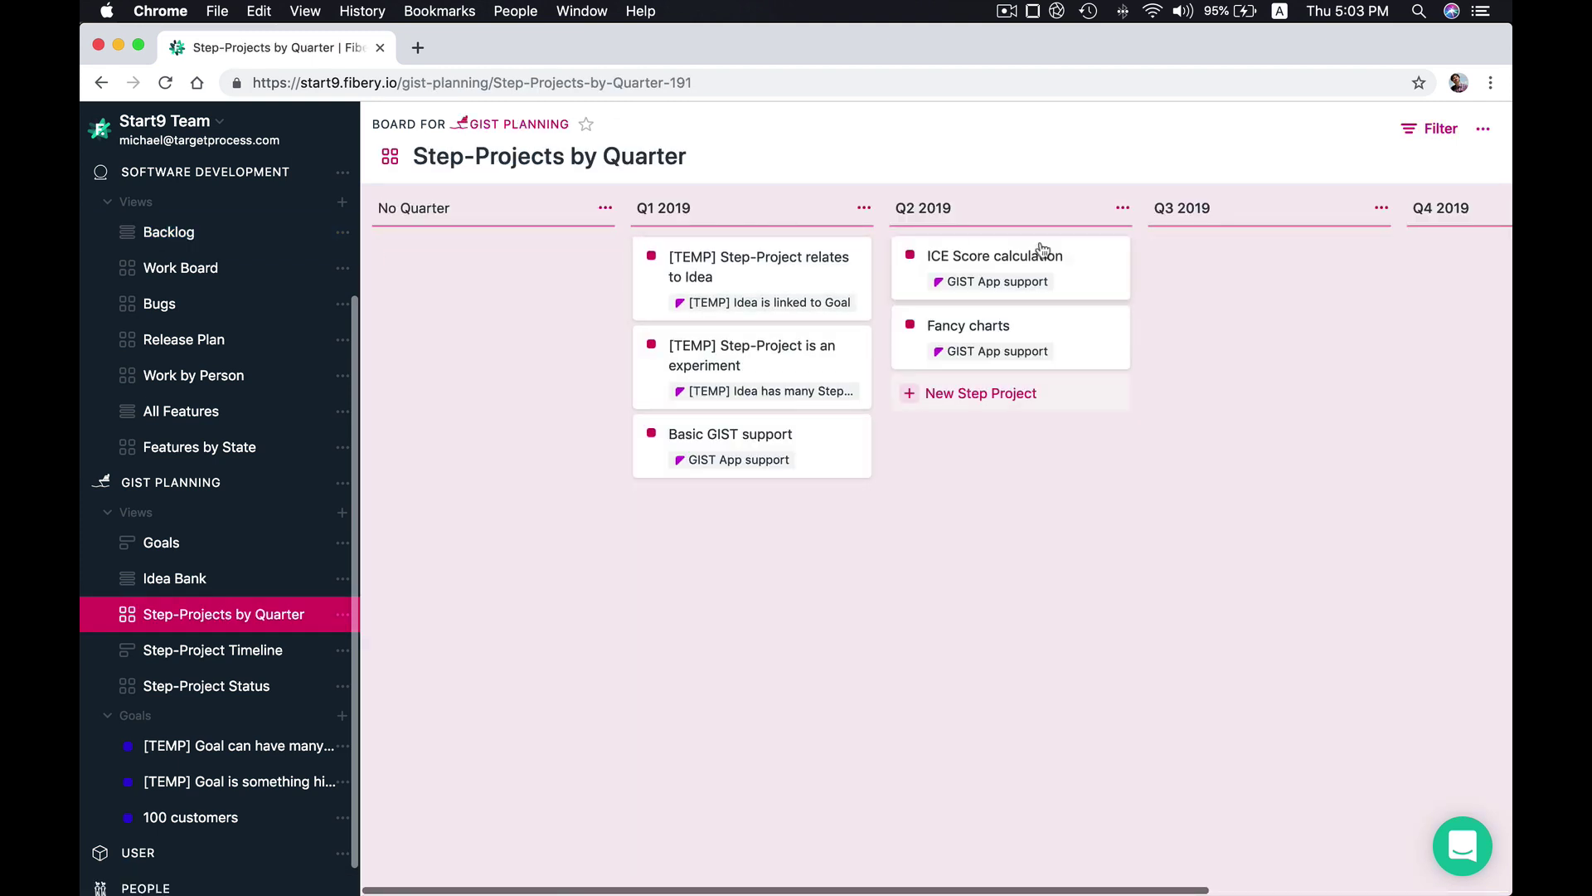
On Basic GIST support, add a User Story relation: one step-project to many user stories
click(715, 447)
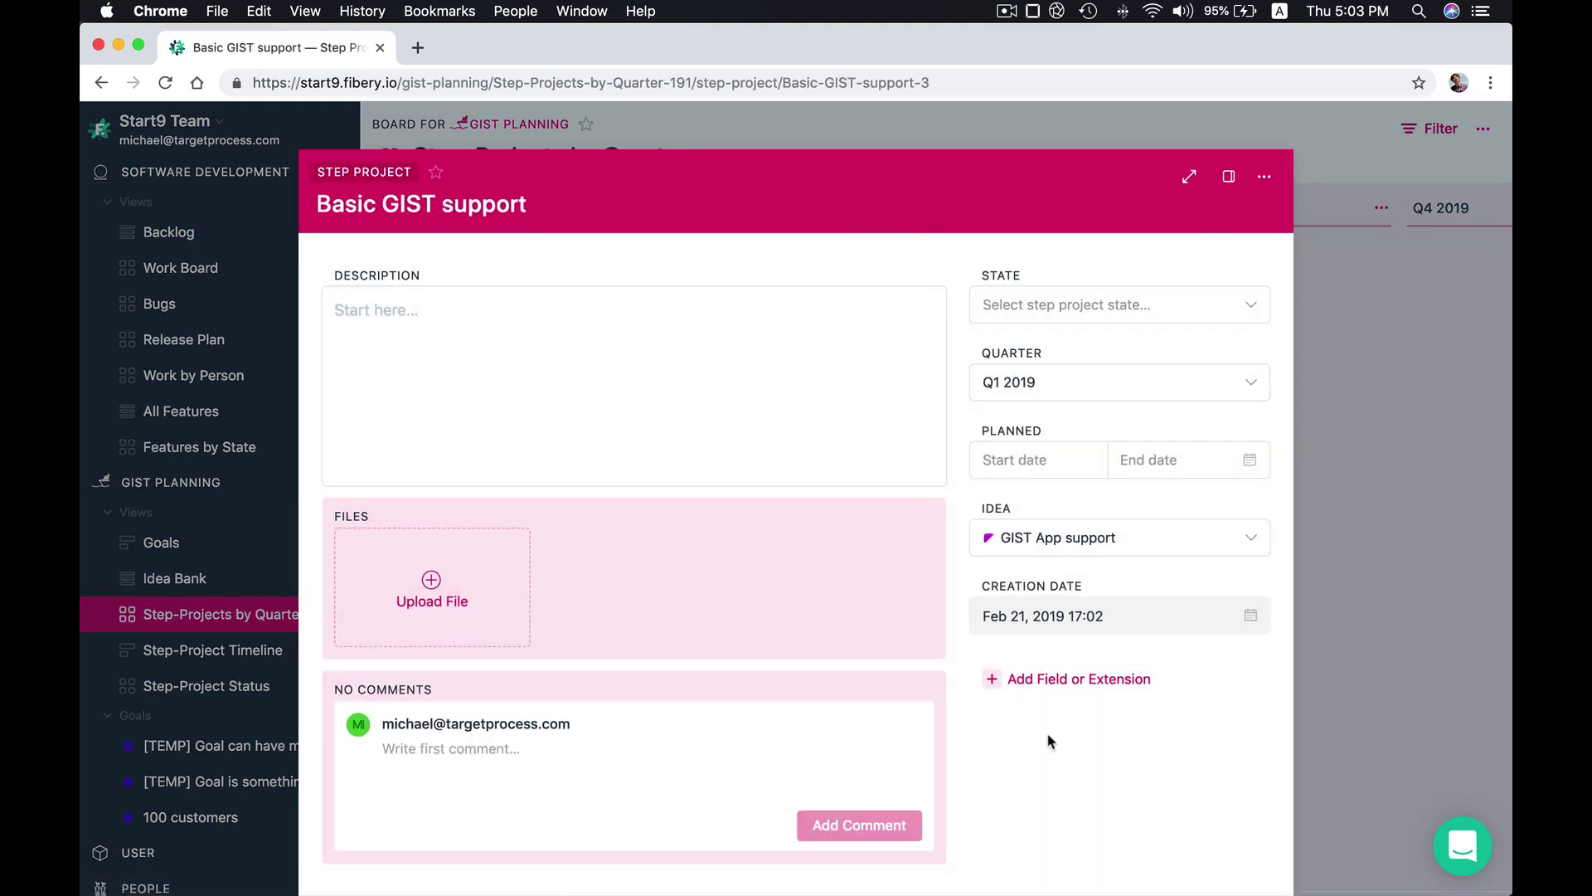
click(1050, 680)
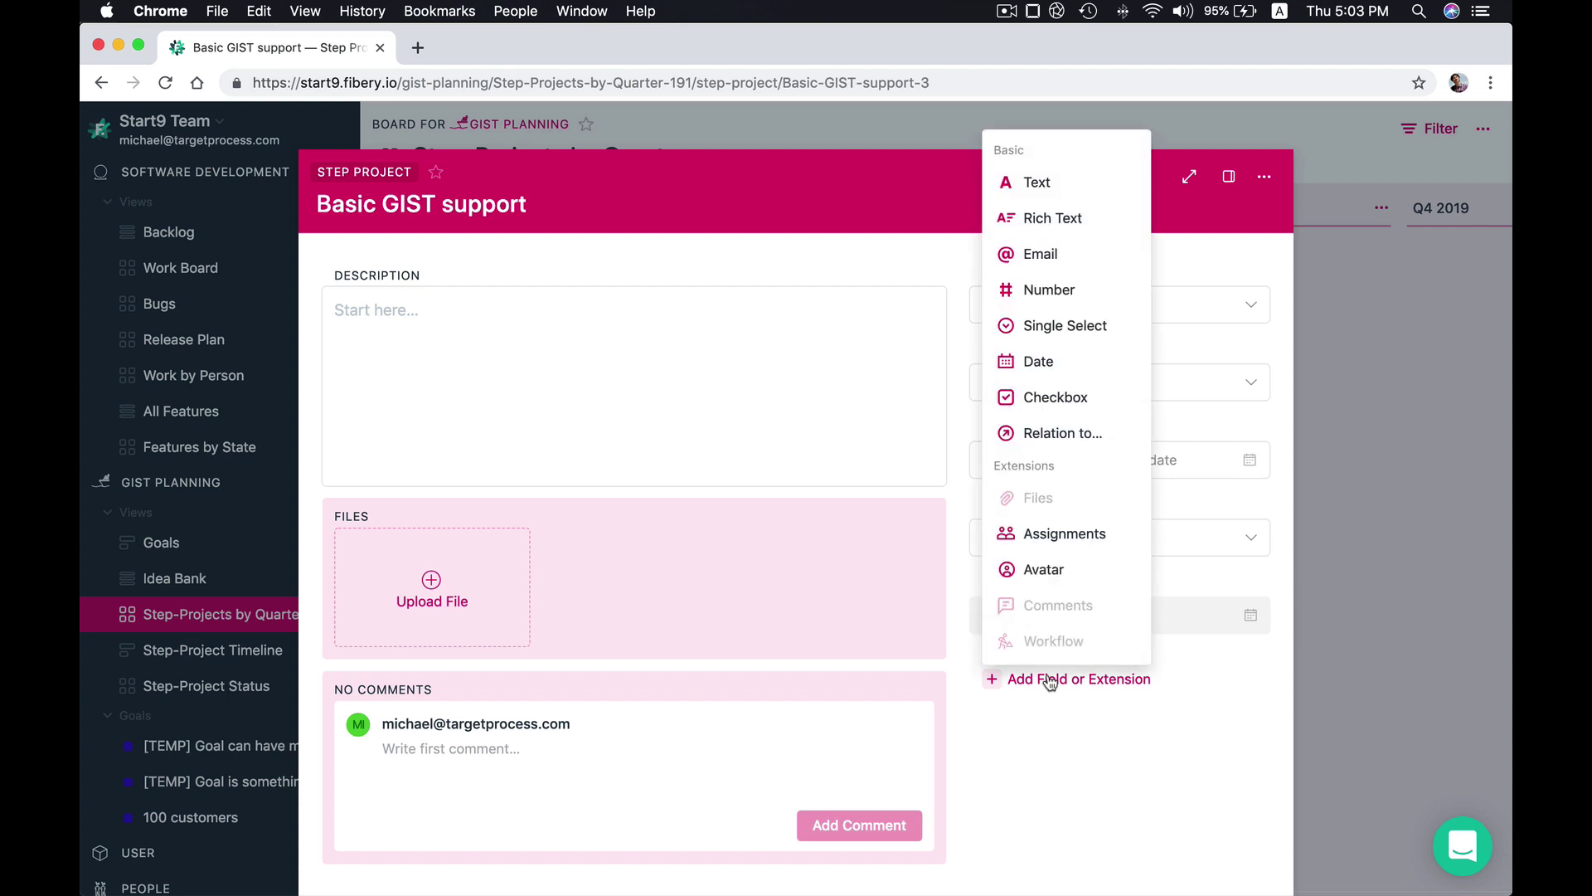
click(1042, 435)
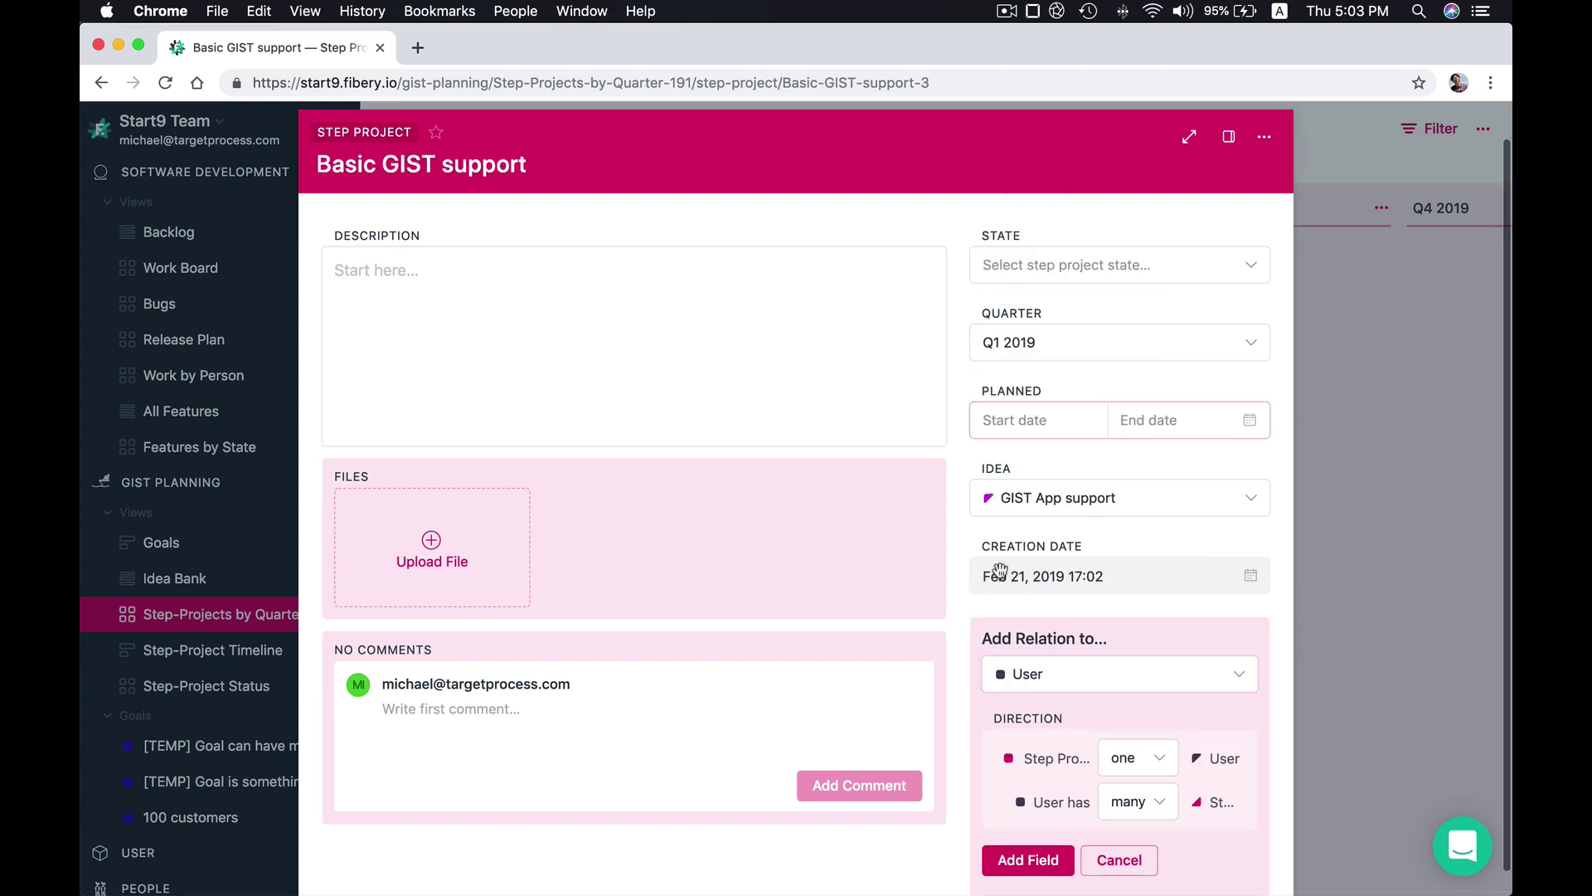
click(1047, 657)
scroll(1066, 547, down, 5)
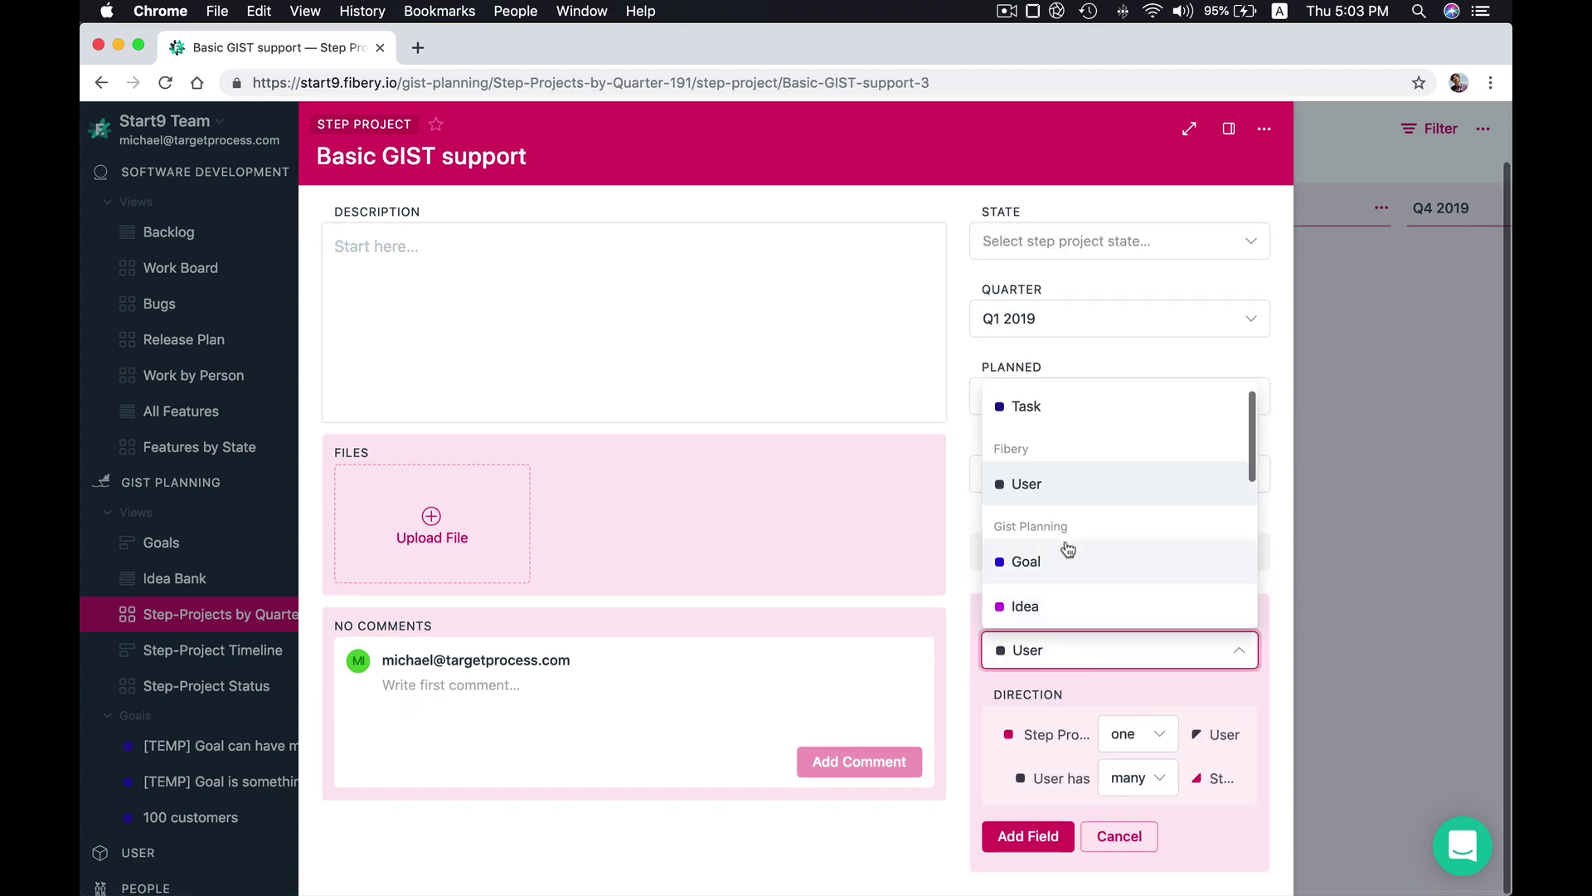
click(1039, 540)
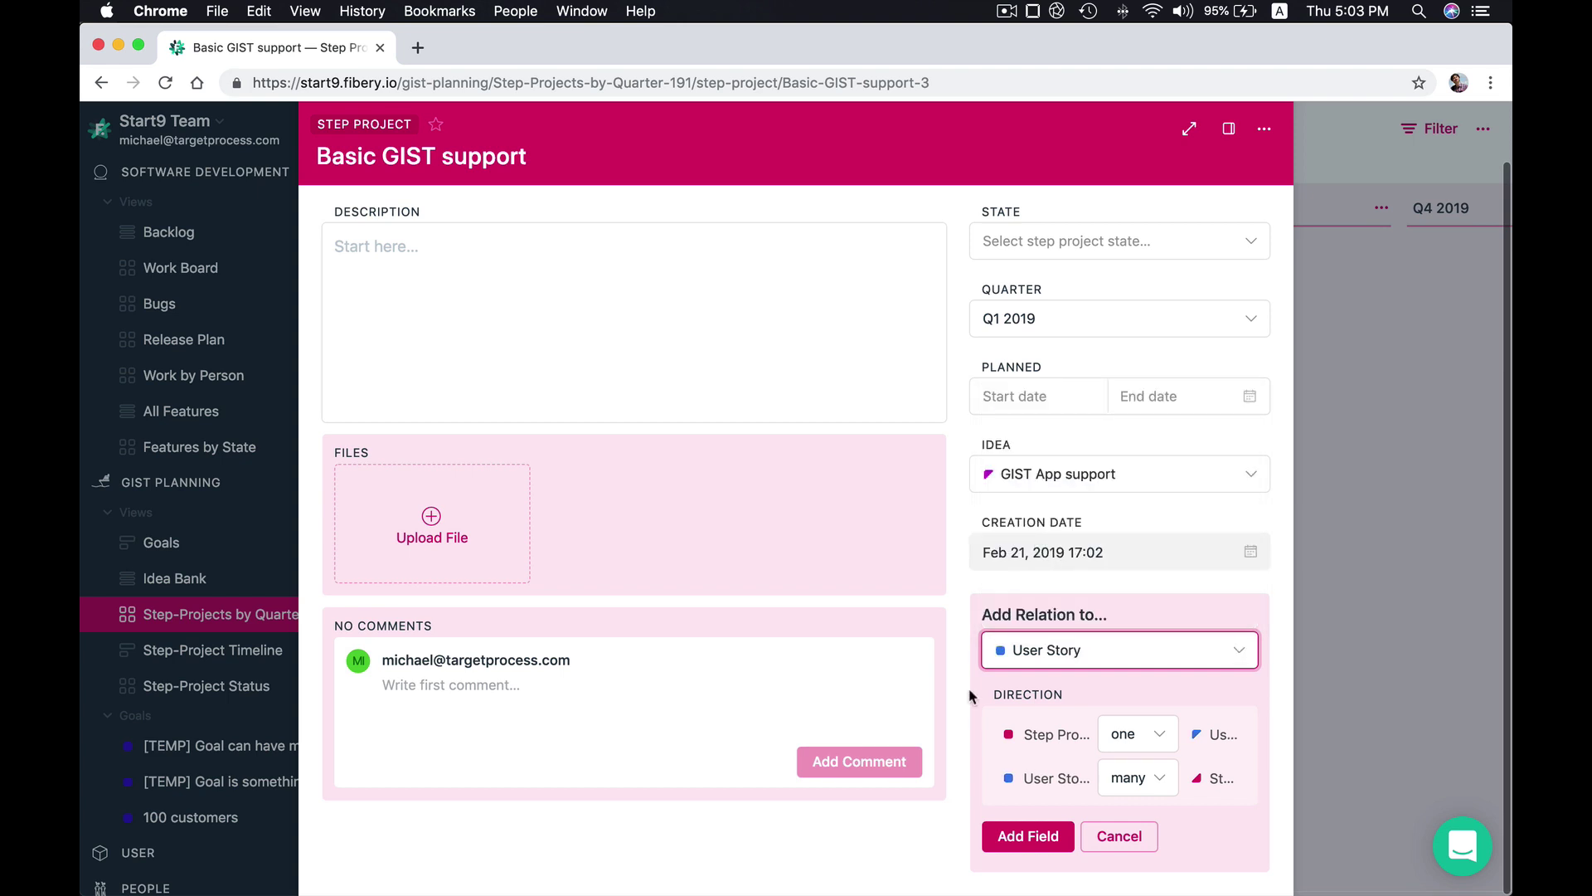
click(1145, 741)
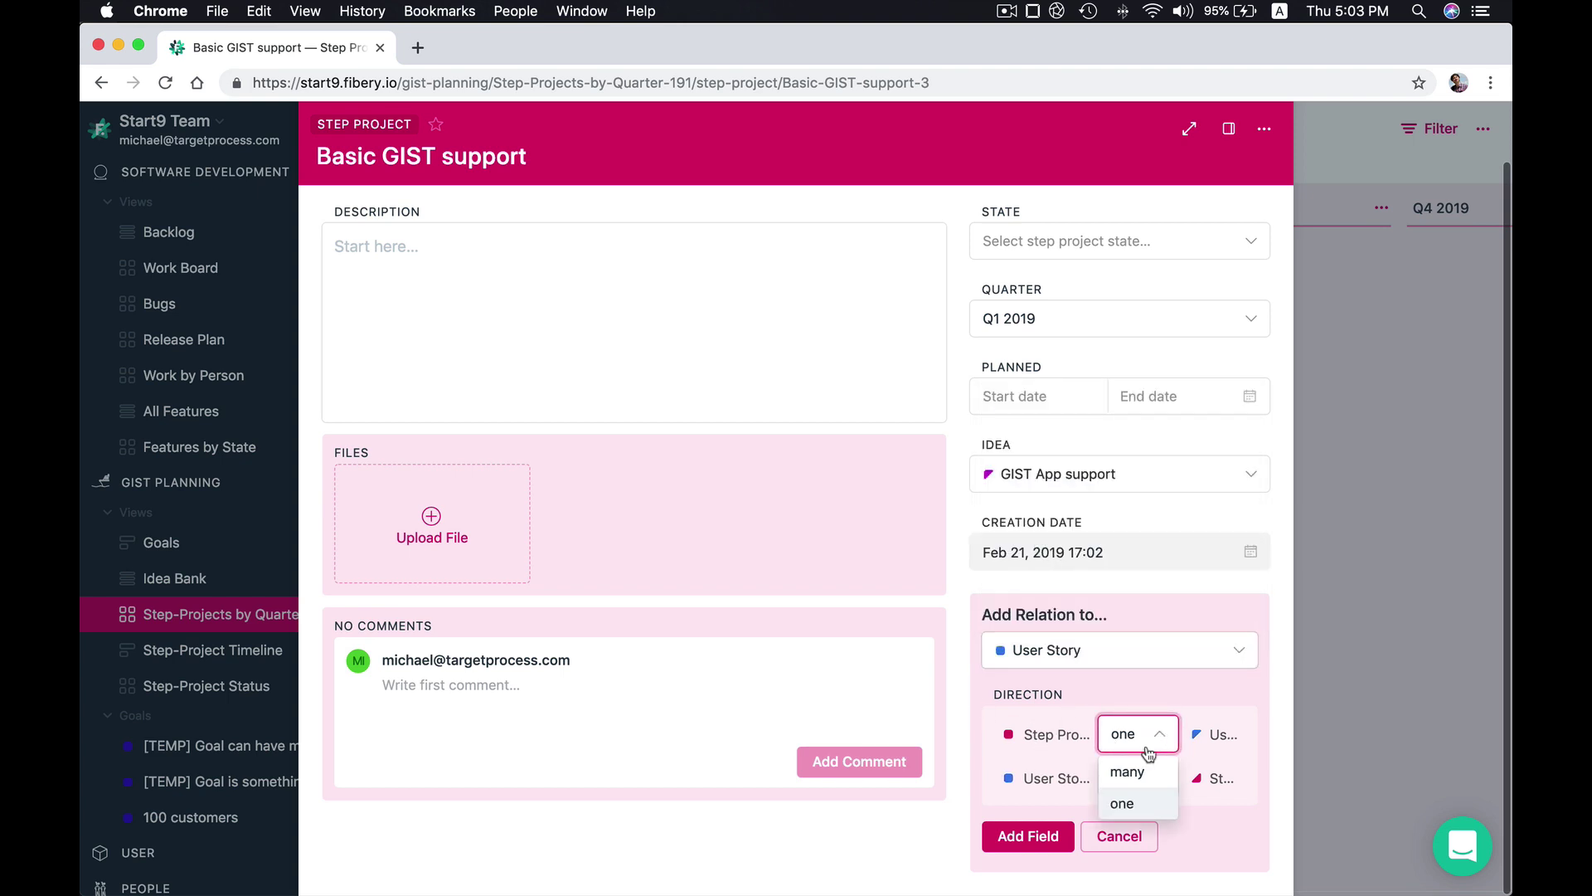
click(1131, 769)
click(1133, 781)
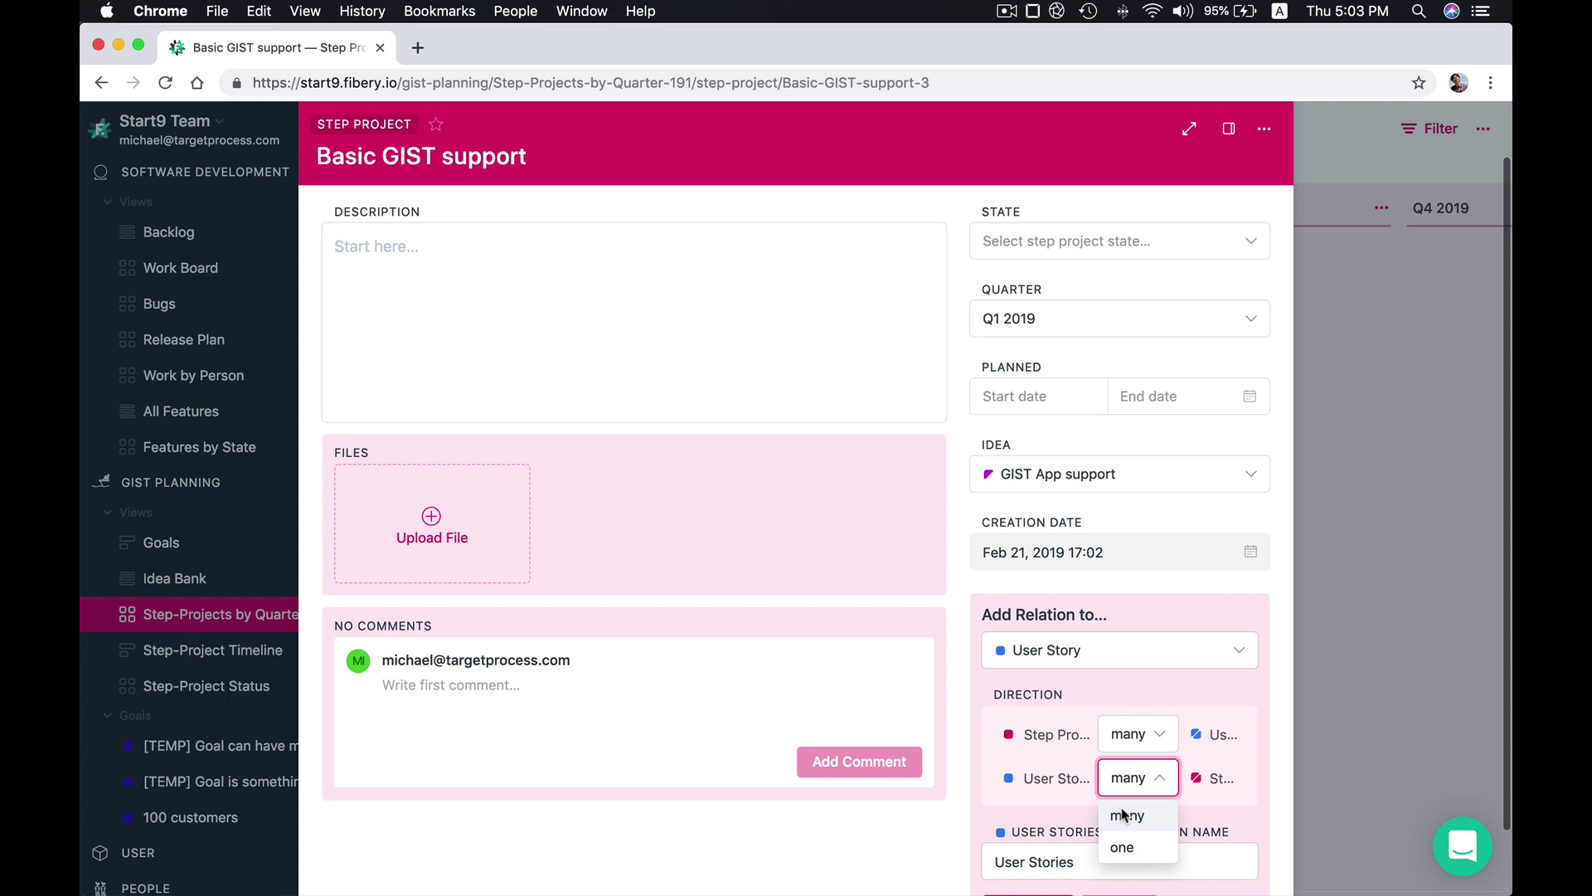
click(1124, 847)
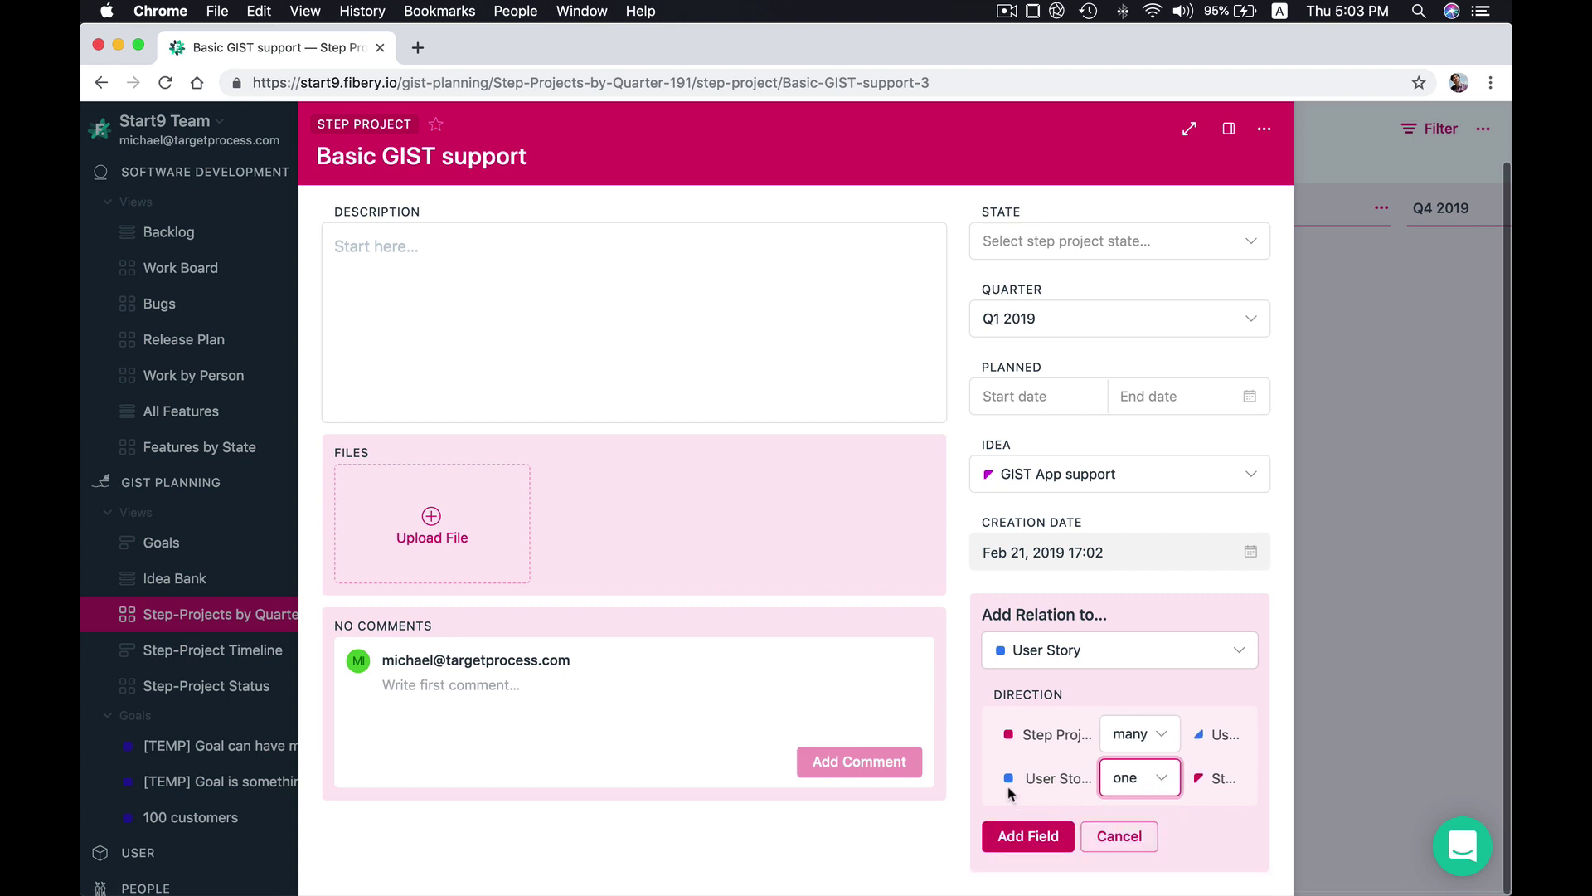
click(1028, 836)
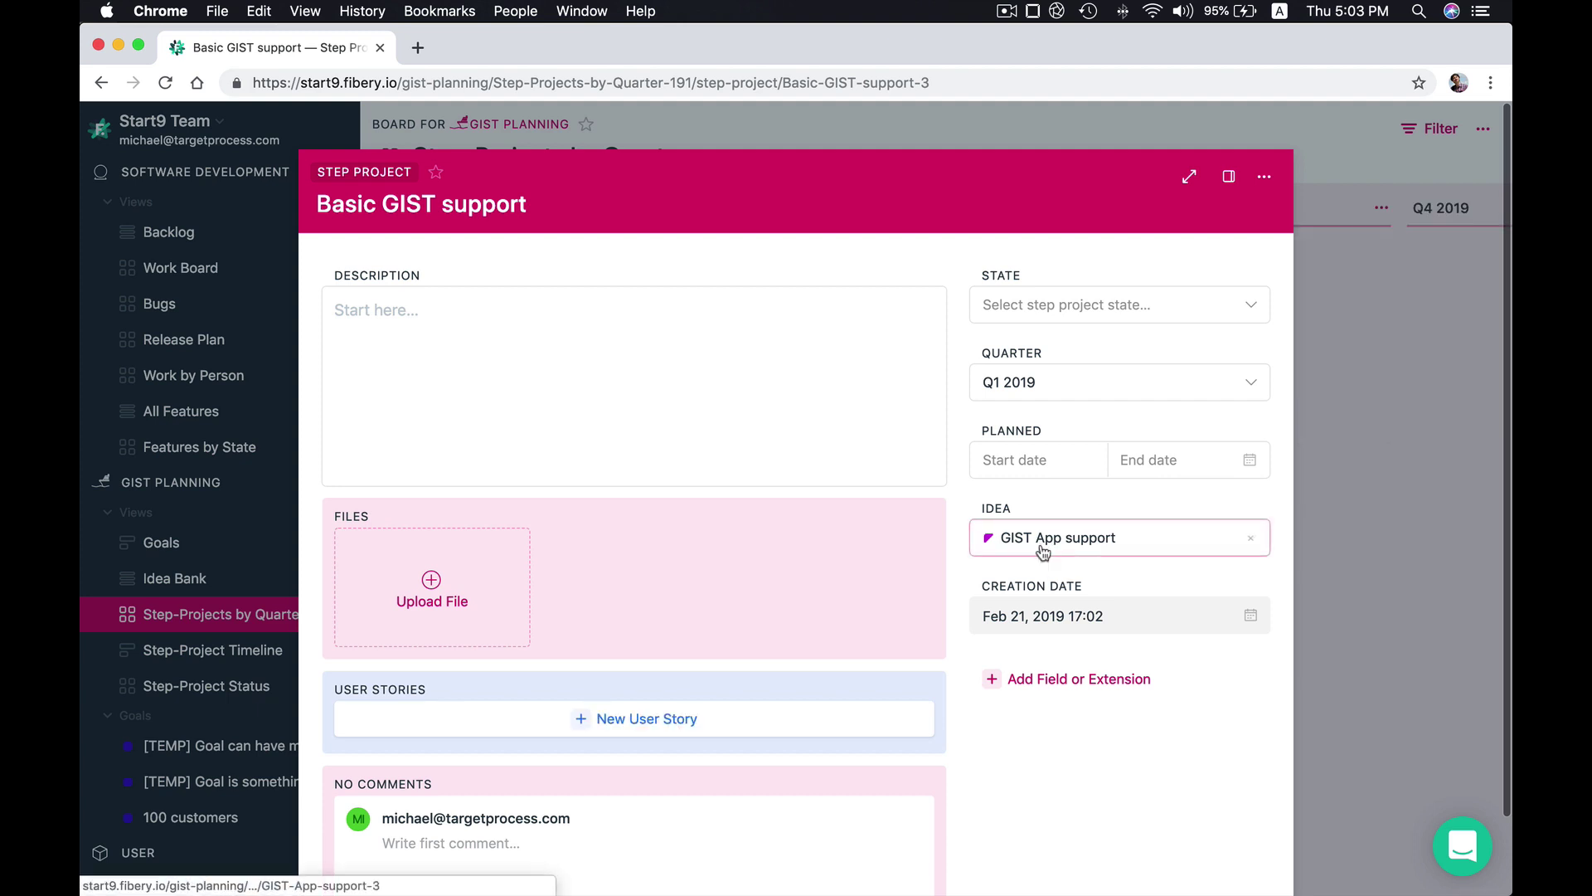
scroll(593, 661, down, 1)
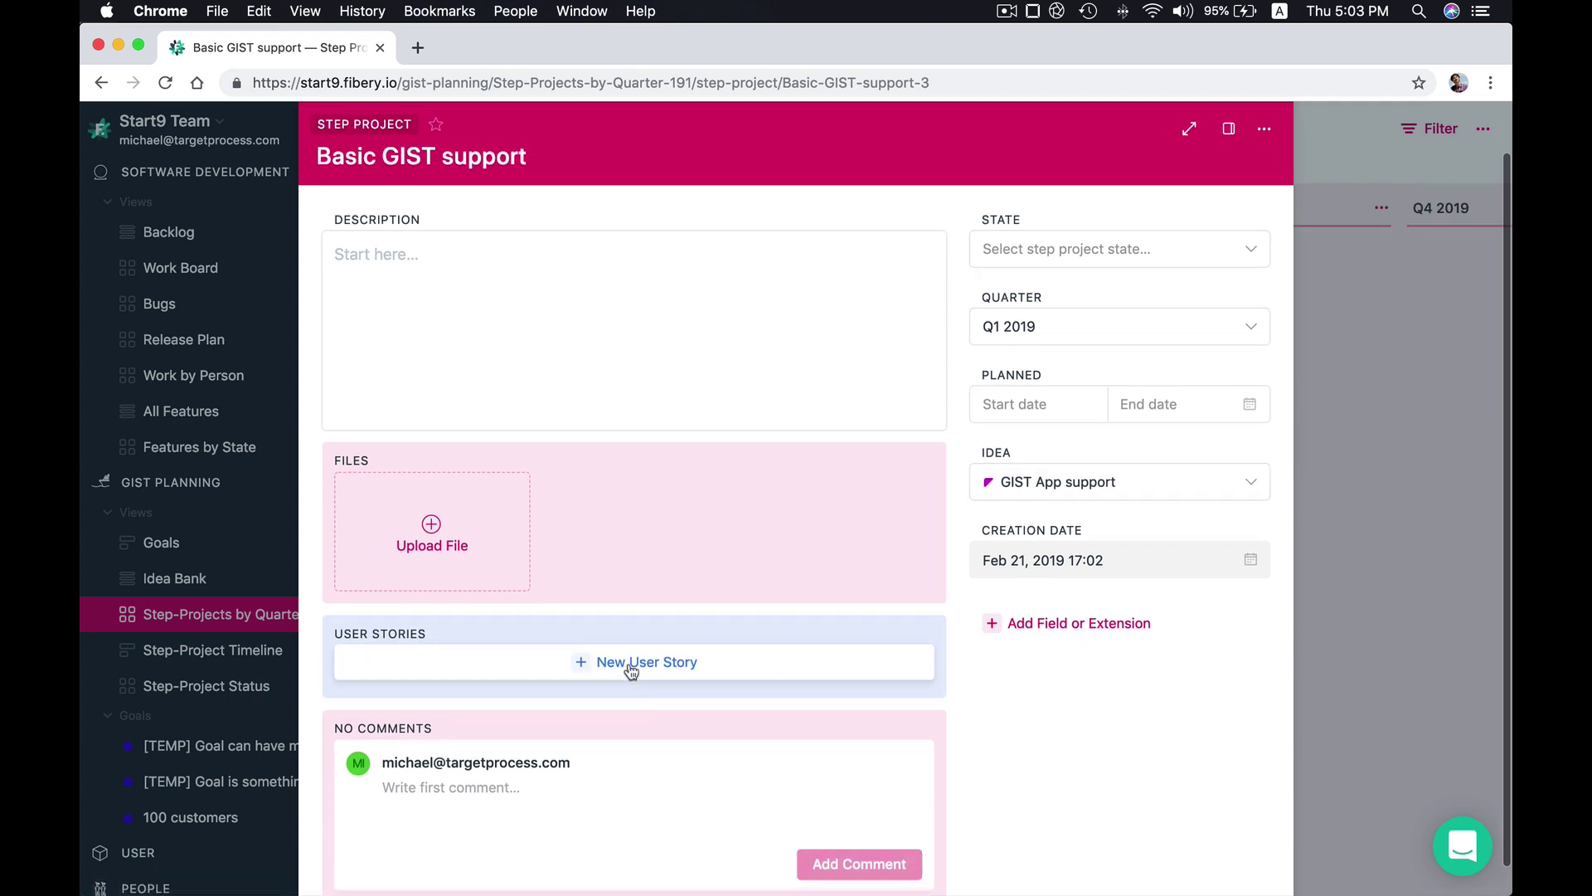
Create linked user stories GIST Domain, Timeline for Goals and Auth for users, then close the step-project
scroll(631, 671, down, 1)
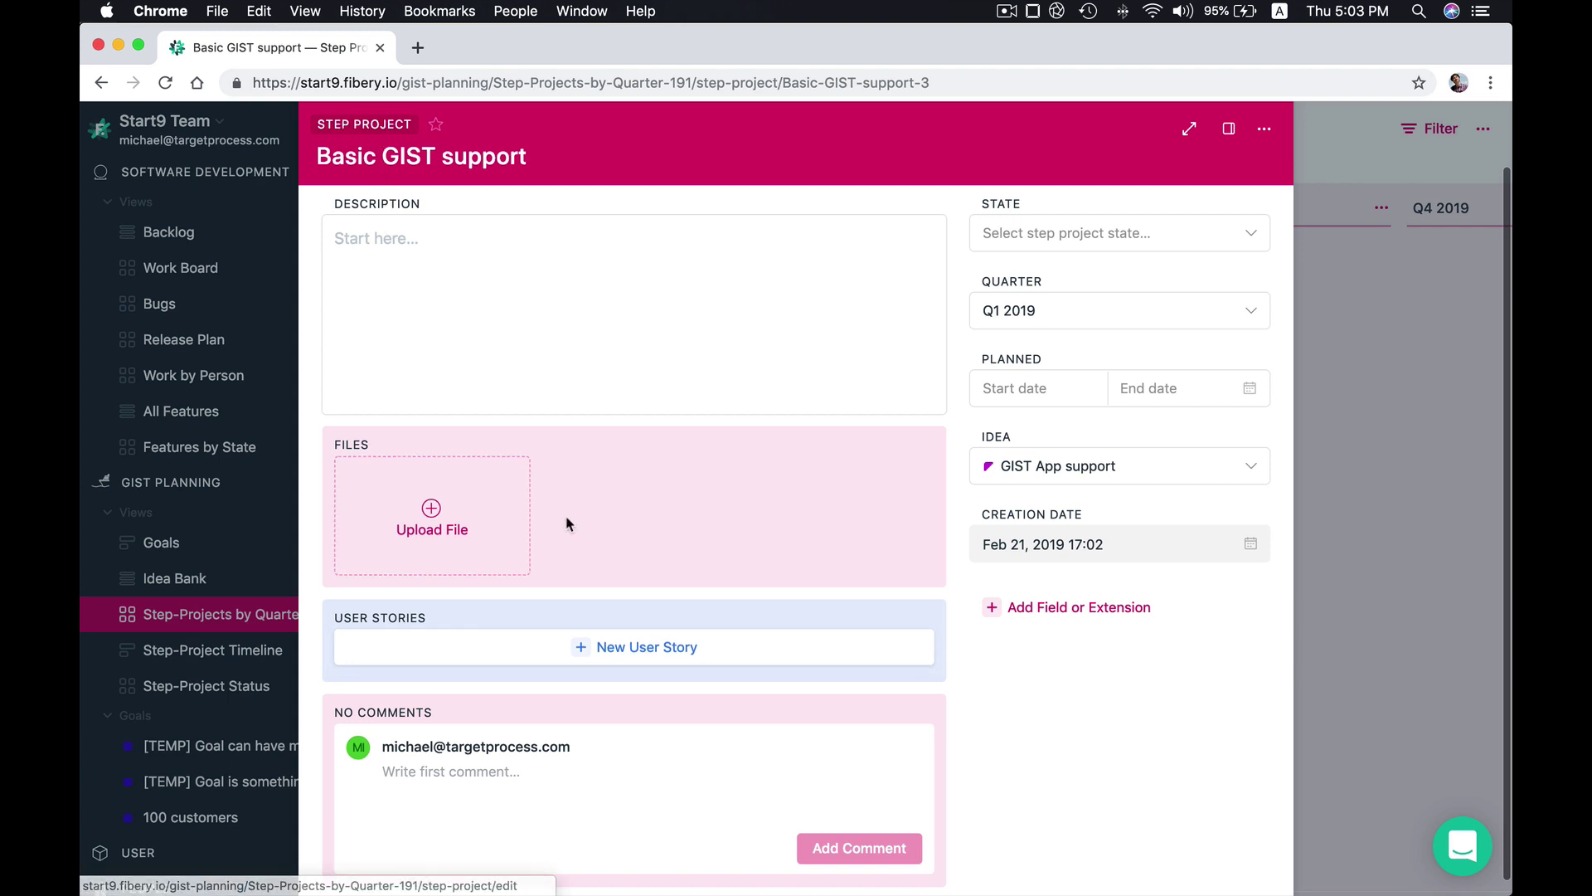
click(636, 655)
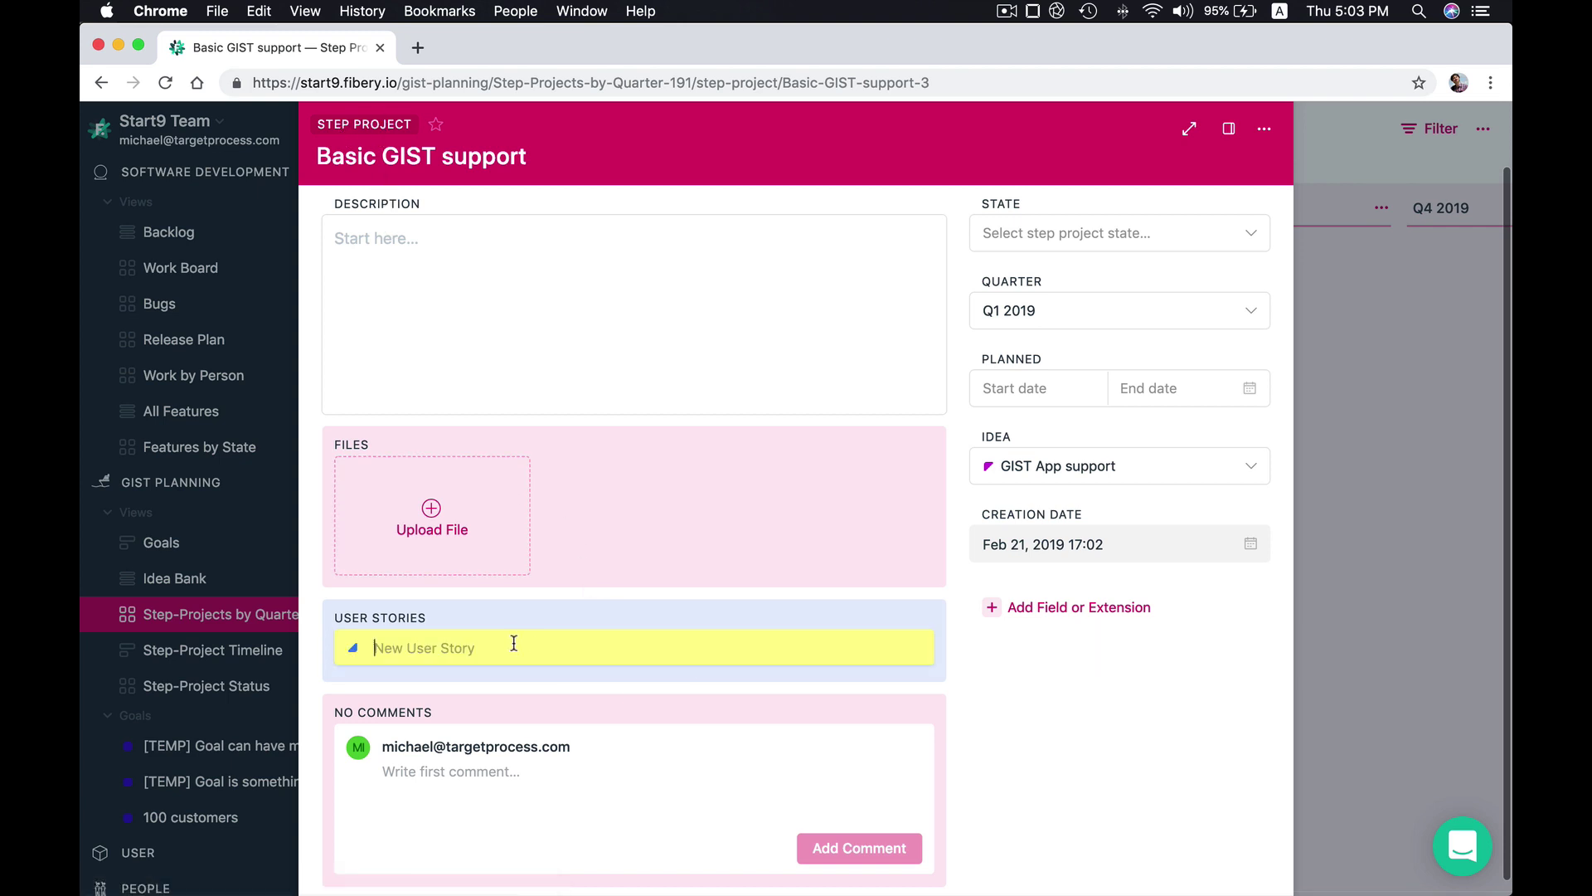
text(GIST Domain)
key(Return)
text(Timeline for Goals)
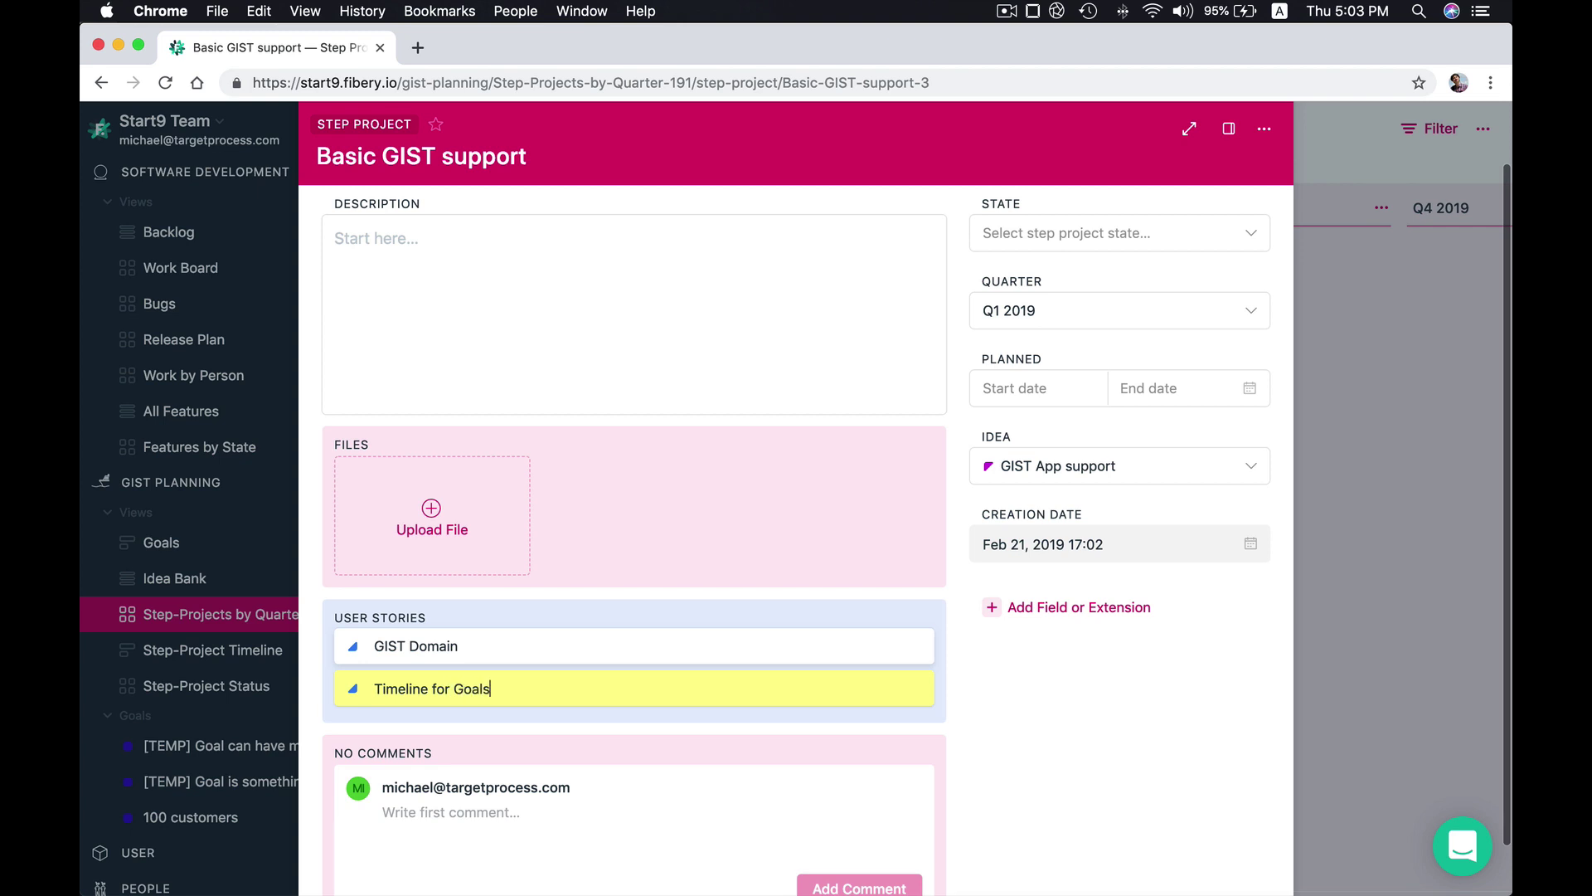
key(Return)
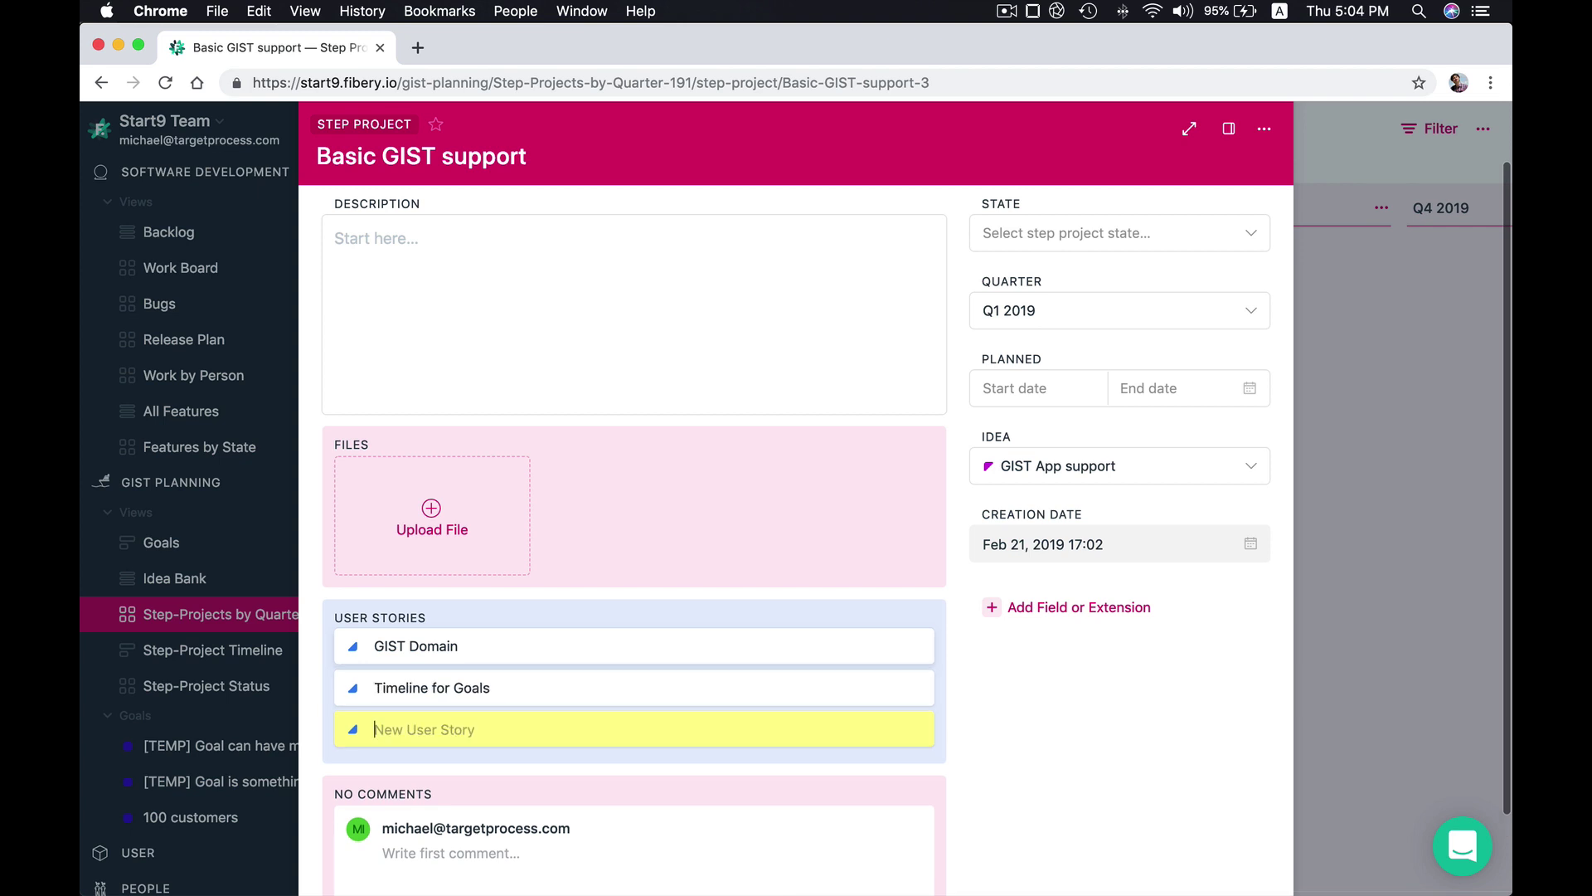
text(Auth for users)
key(Return)
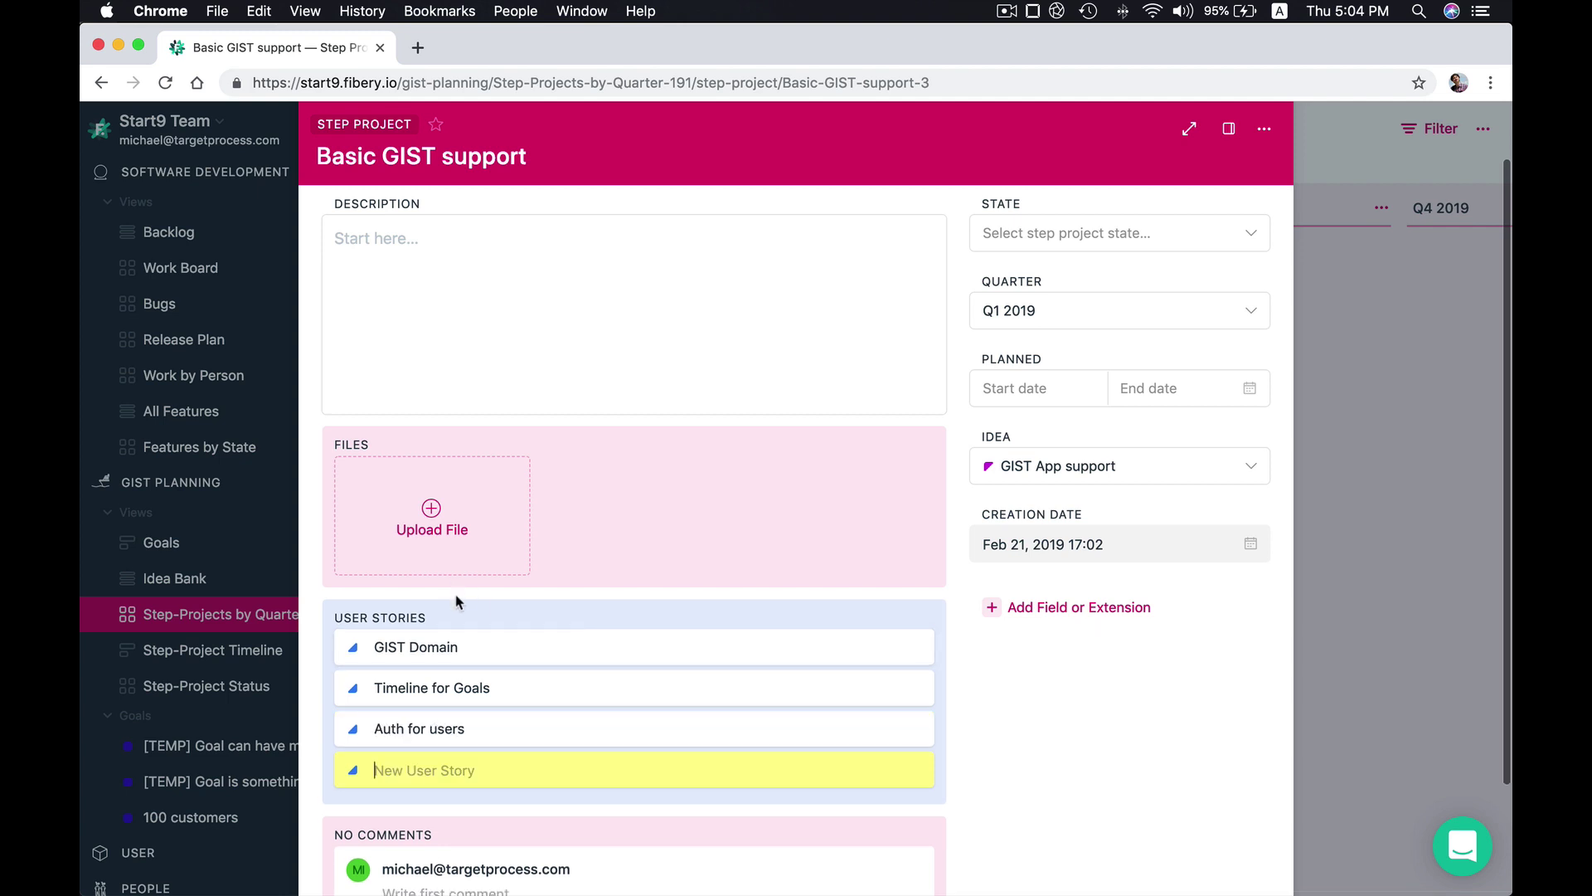
key(Escape)
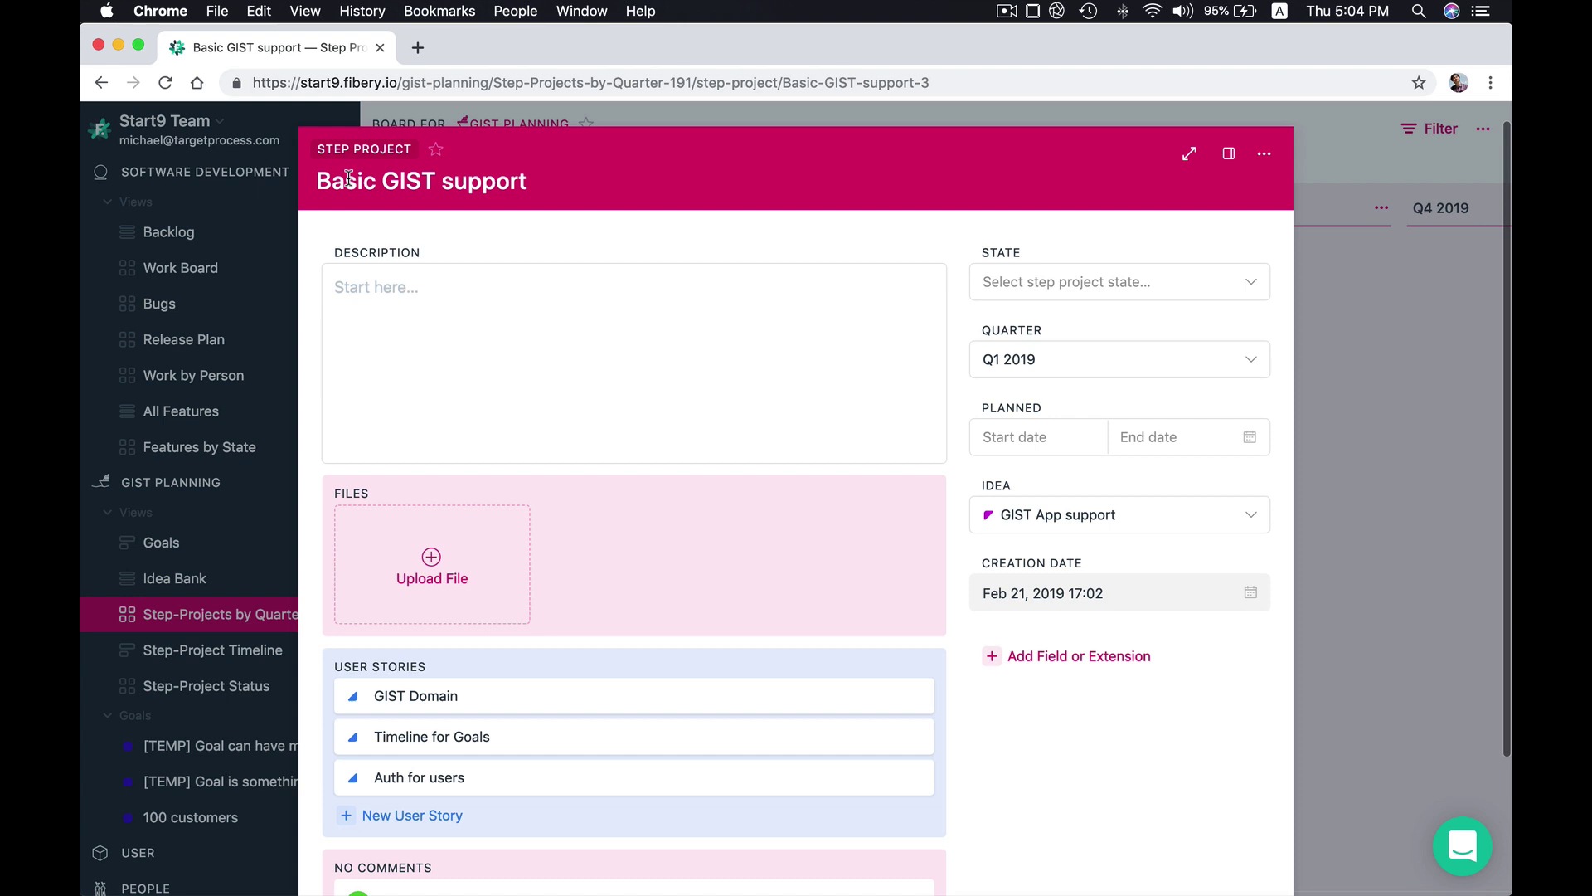
key(Escape)
On the Software Development Work Board, move Timeline for Goals and Auth for users to Open, GIST Domain to In Progress
scroll(155, 652, up, 3)
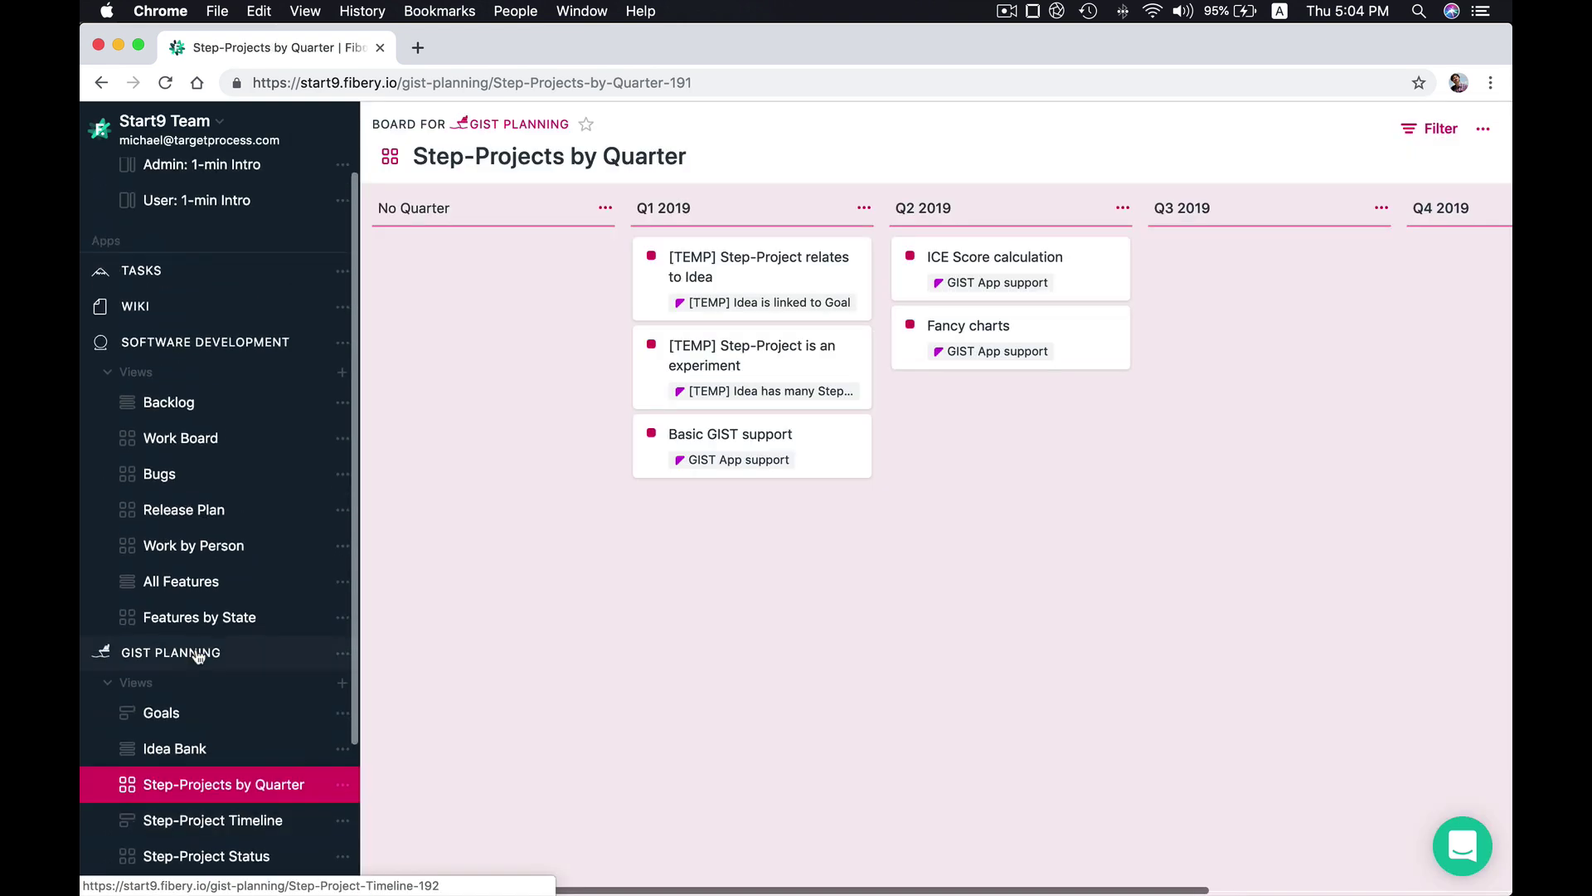
click(179, 444)
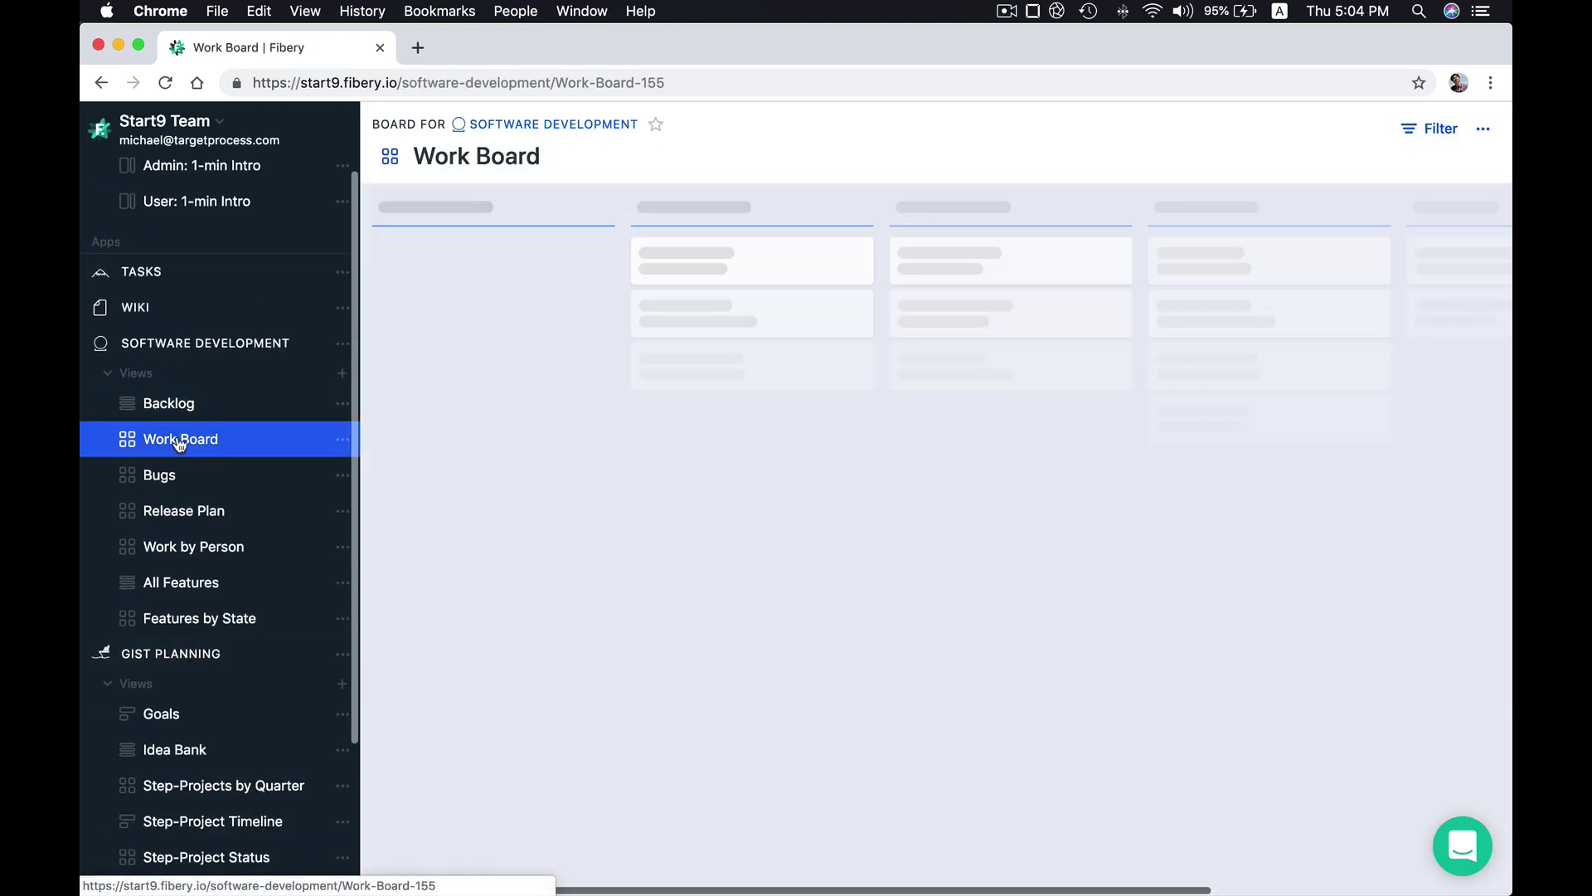
mouse_move(421, 574)
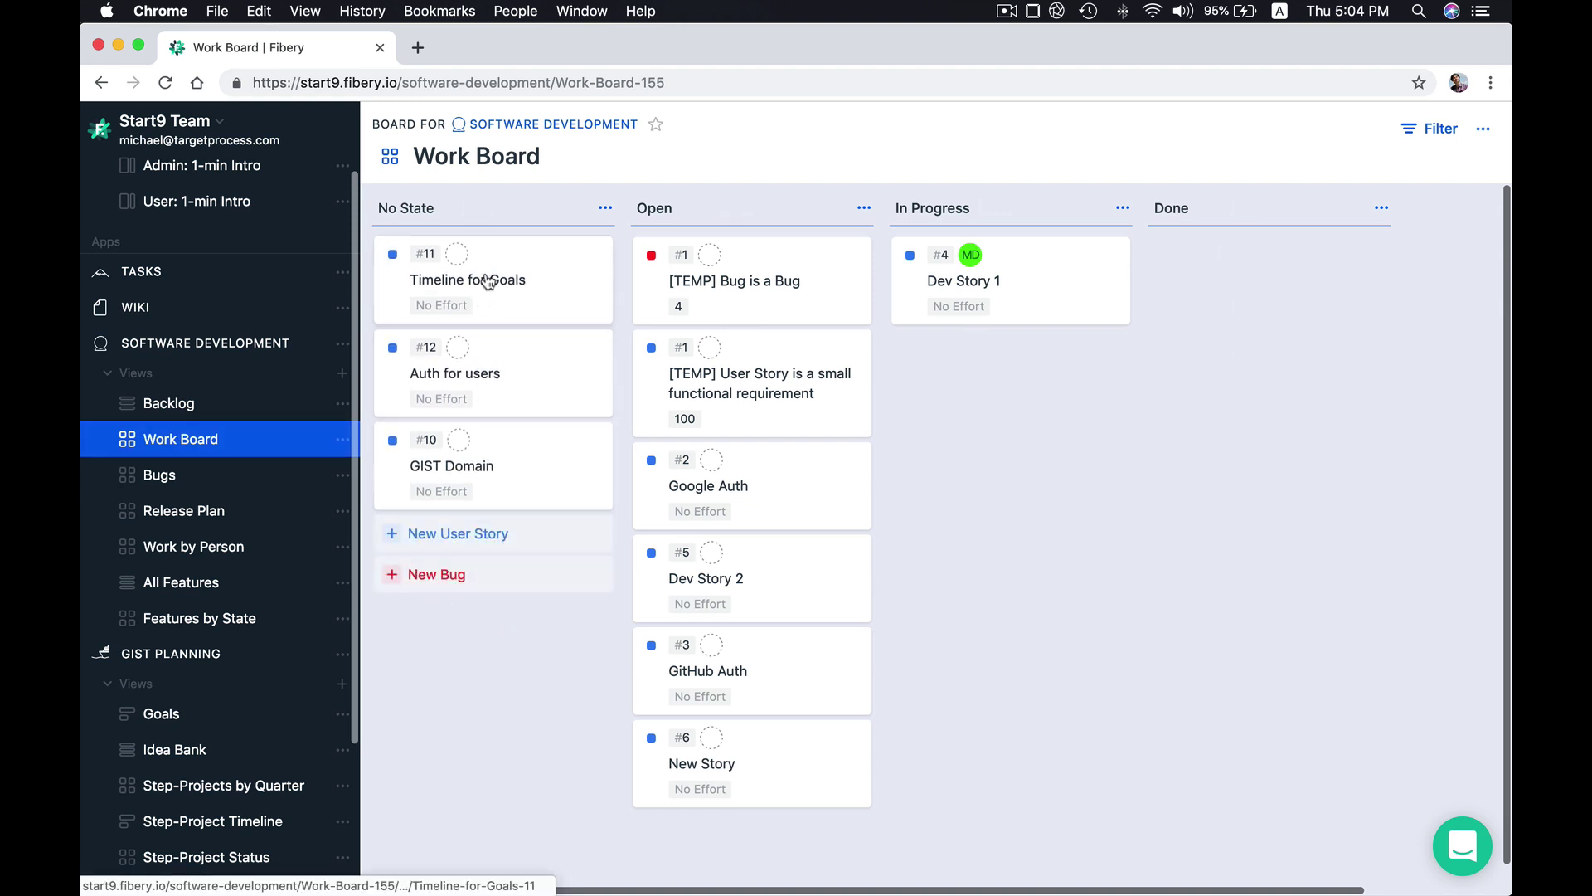
drag(484, 273, 709, 265)
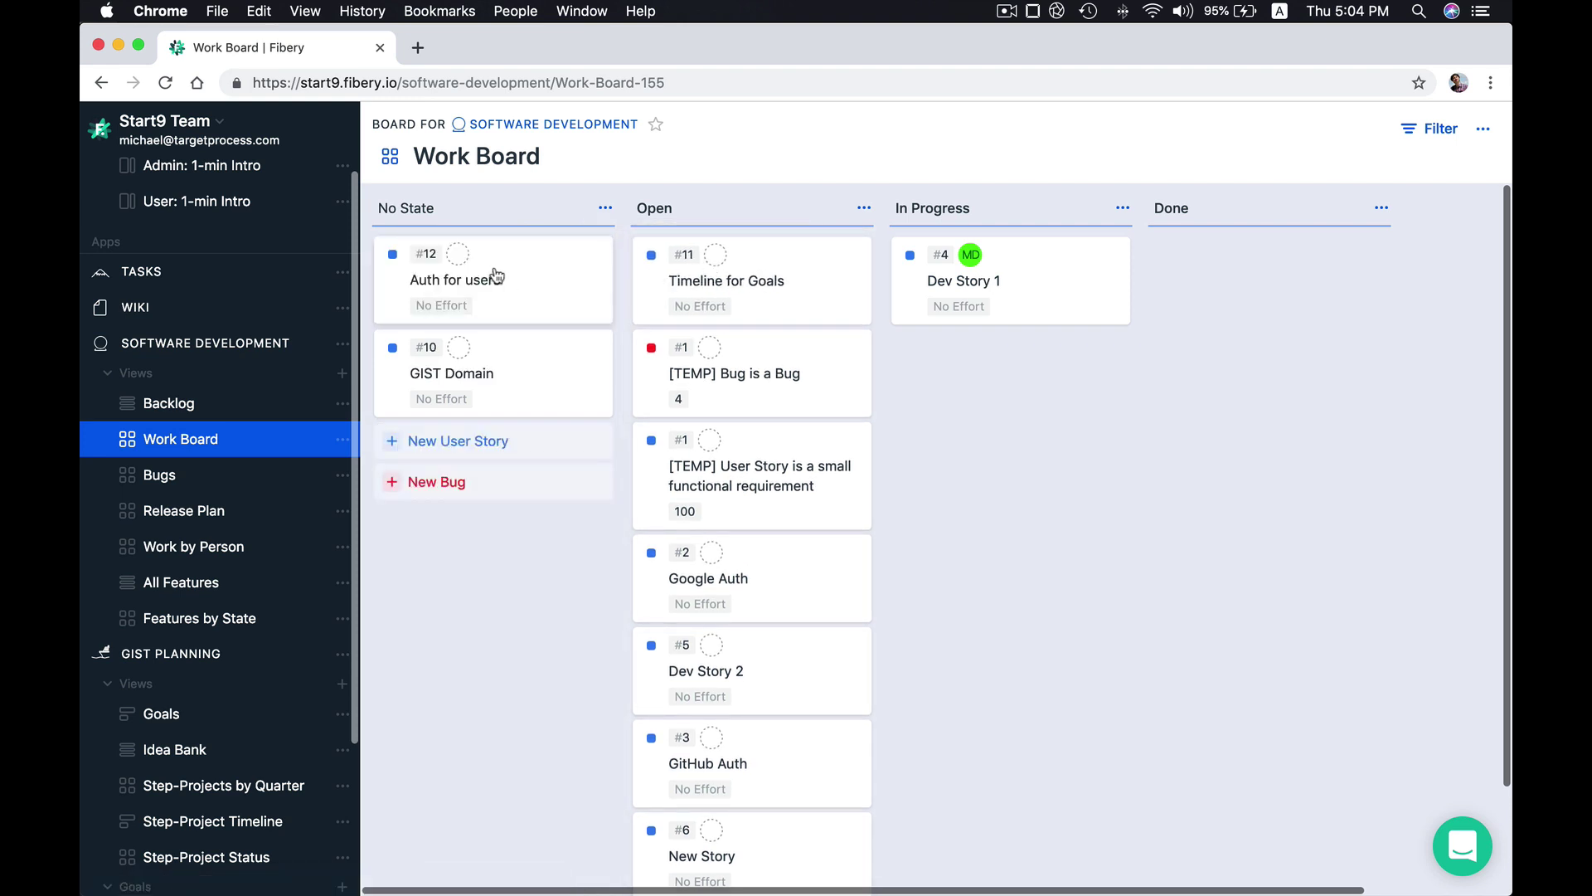
drag(490, 274, 711, 340)
drag(487, 281, 1029, 378)
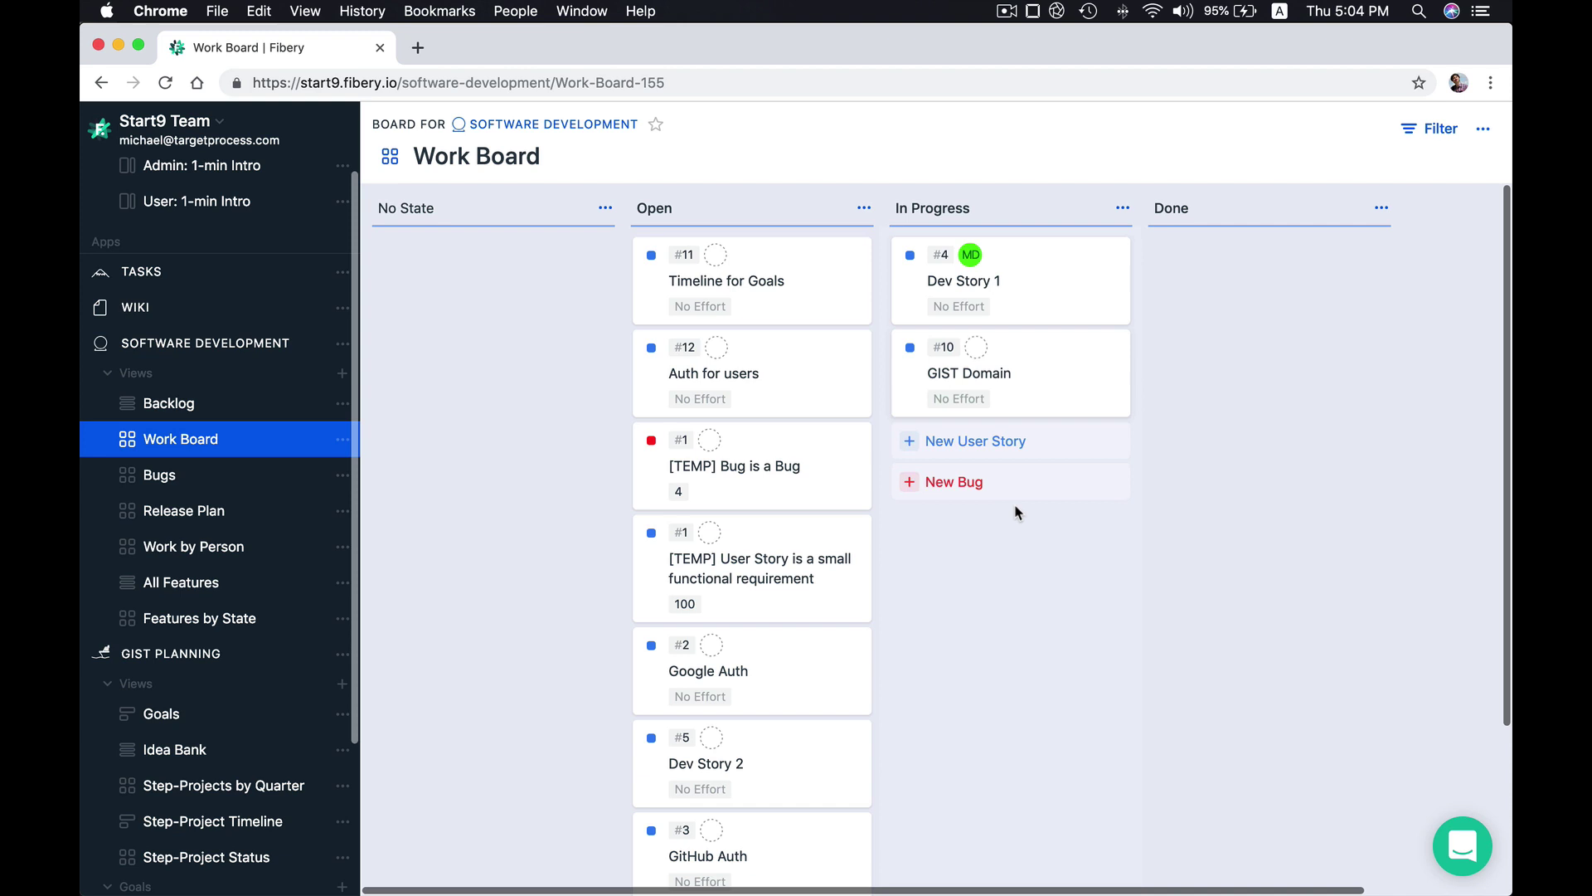
Assign a teammate to the GIST Domain user story
click(1021, 363)
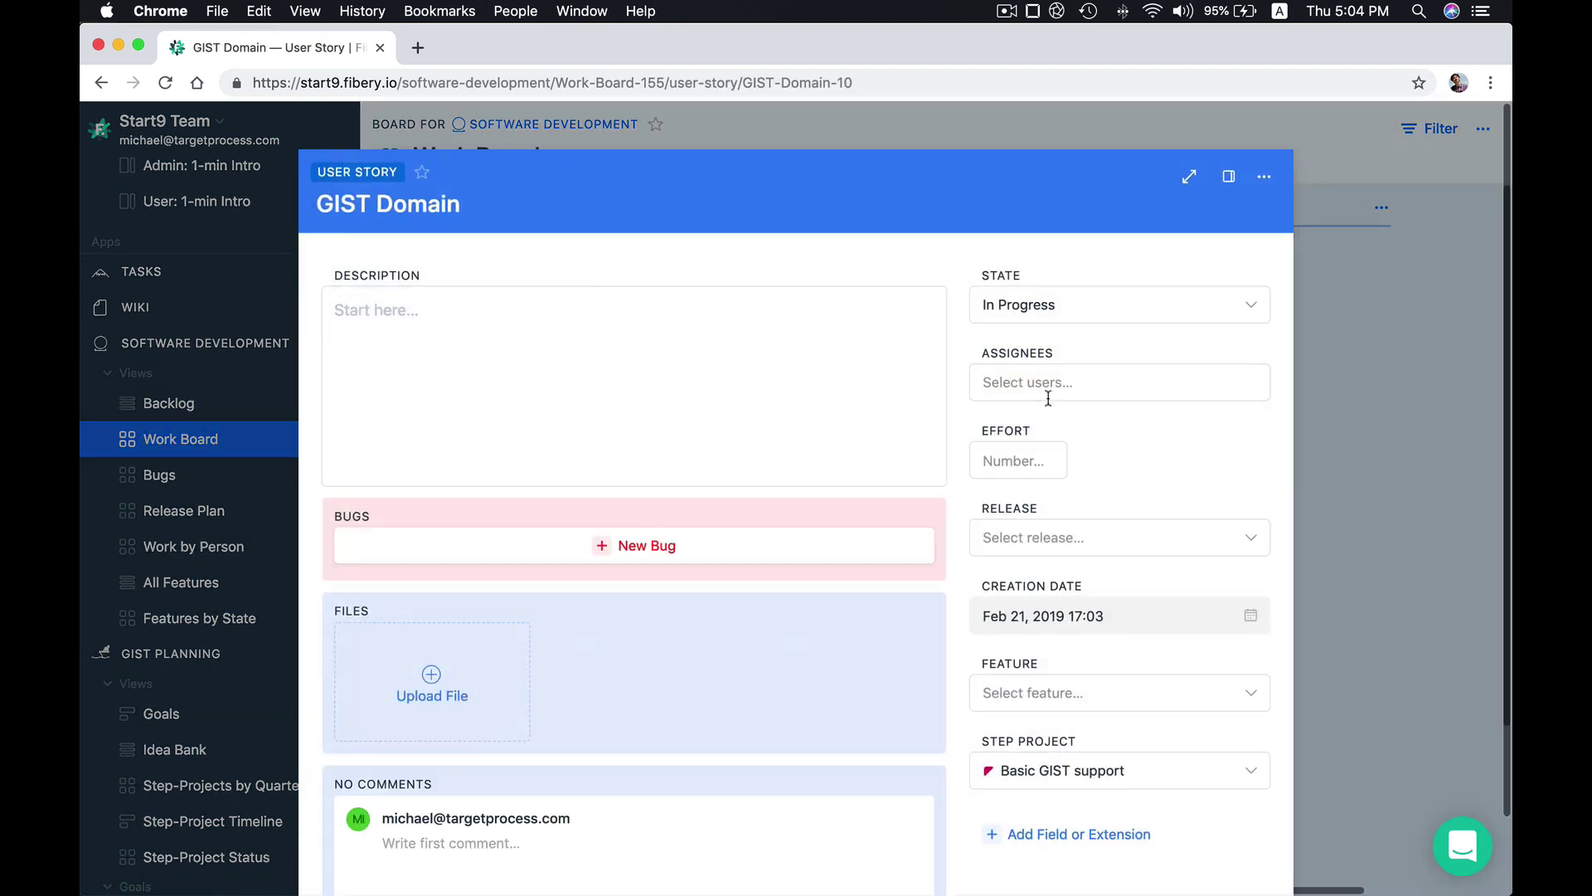
click(1048, 386)
click(1042, 473)
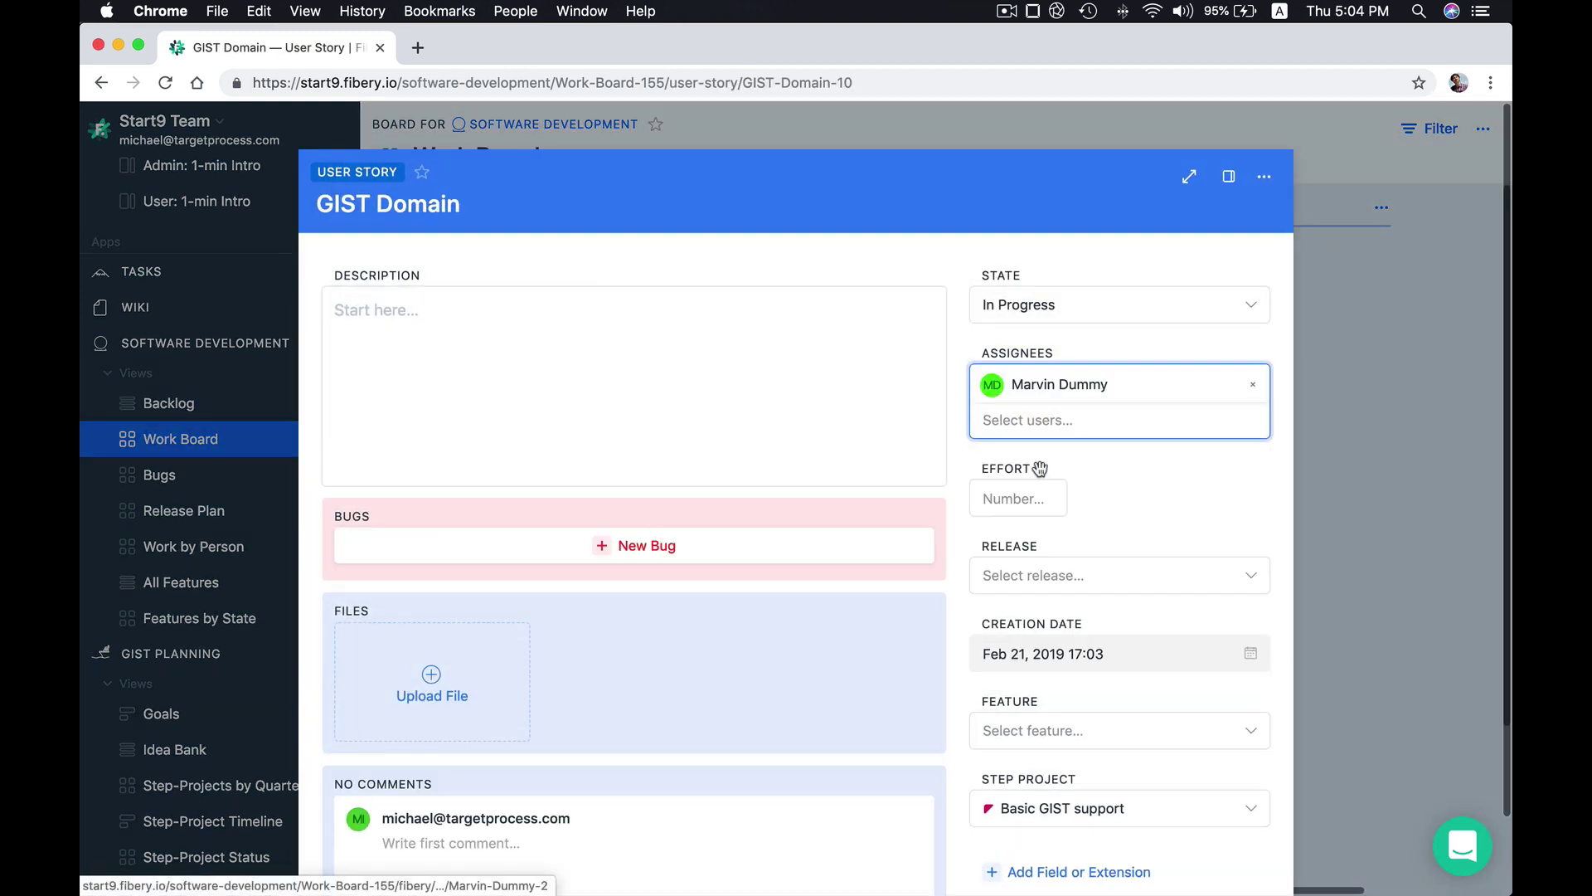
click(705, 359)
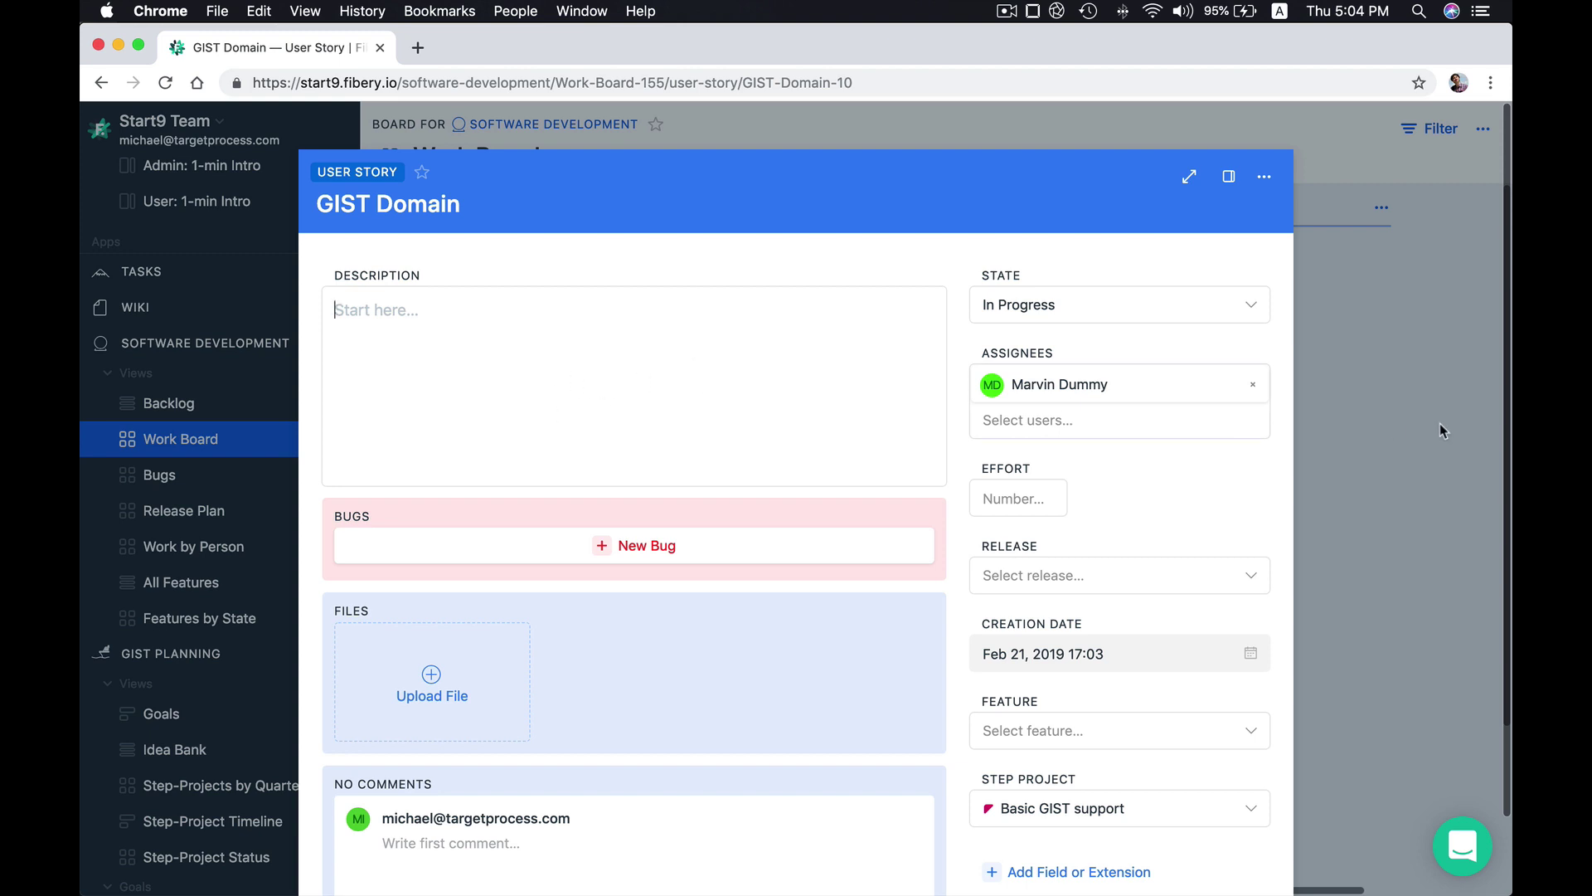
click(1363, 417)
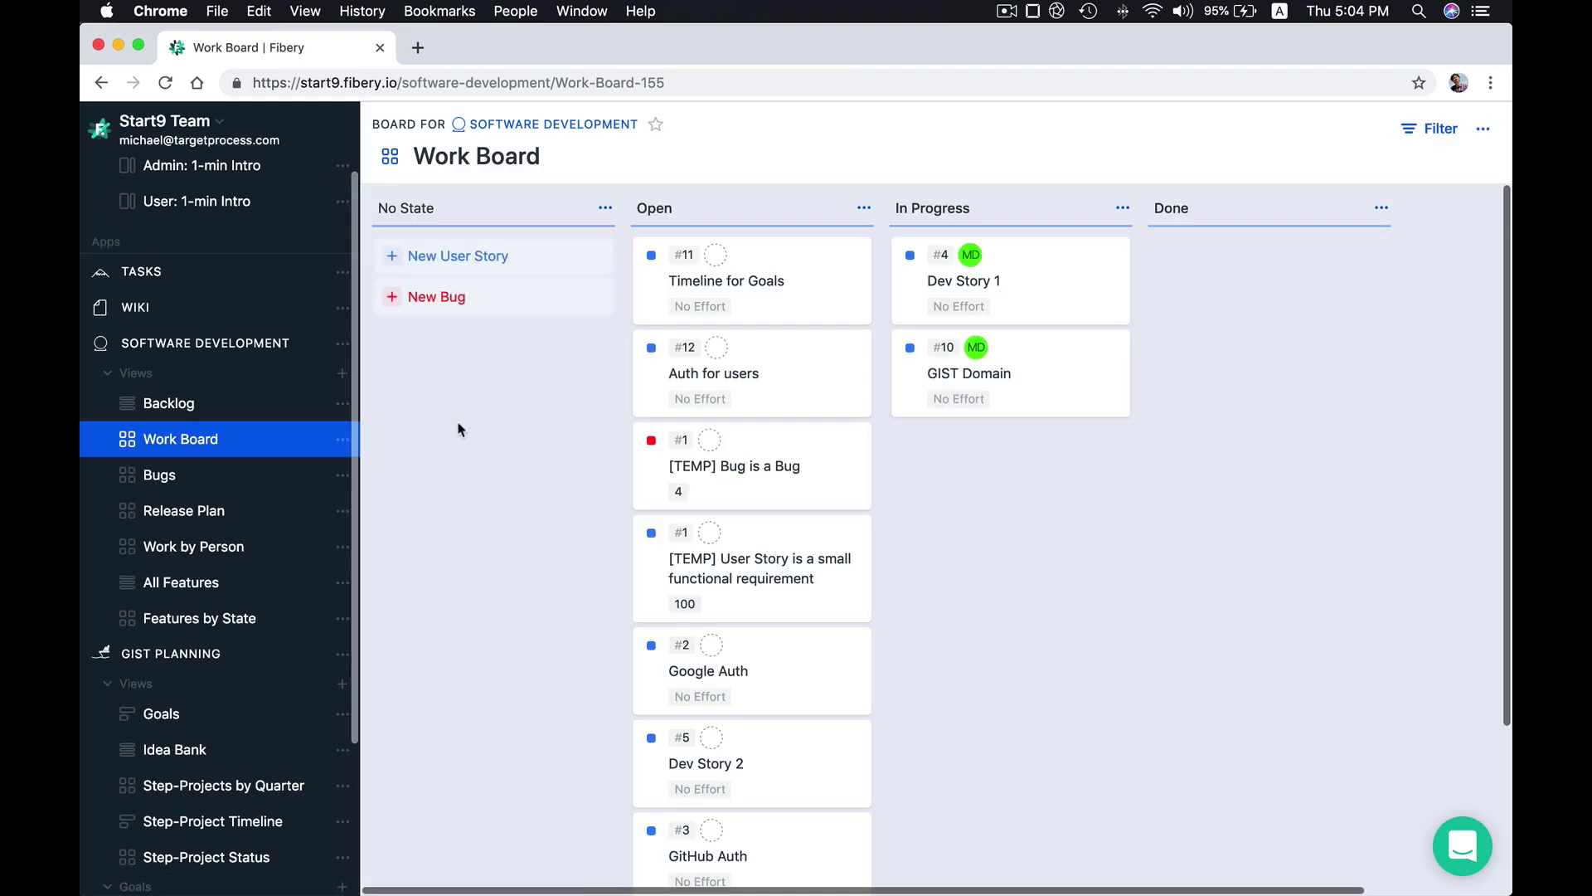
View the Step-Projects by Quarter, Idea Bank and Goals views, then show the add-view options
scroll(518, 447, down, 1)
scroll(518, 447, down, 1)
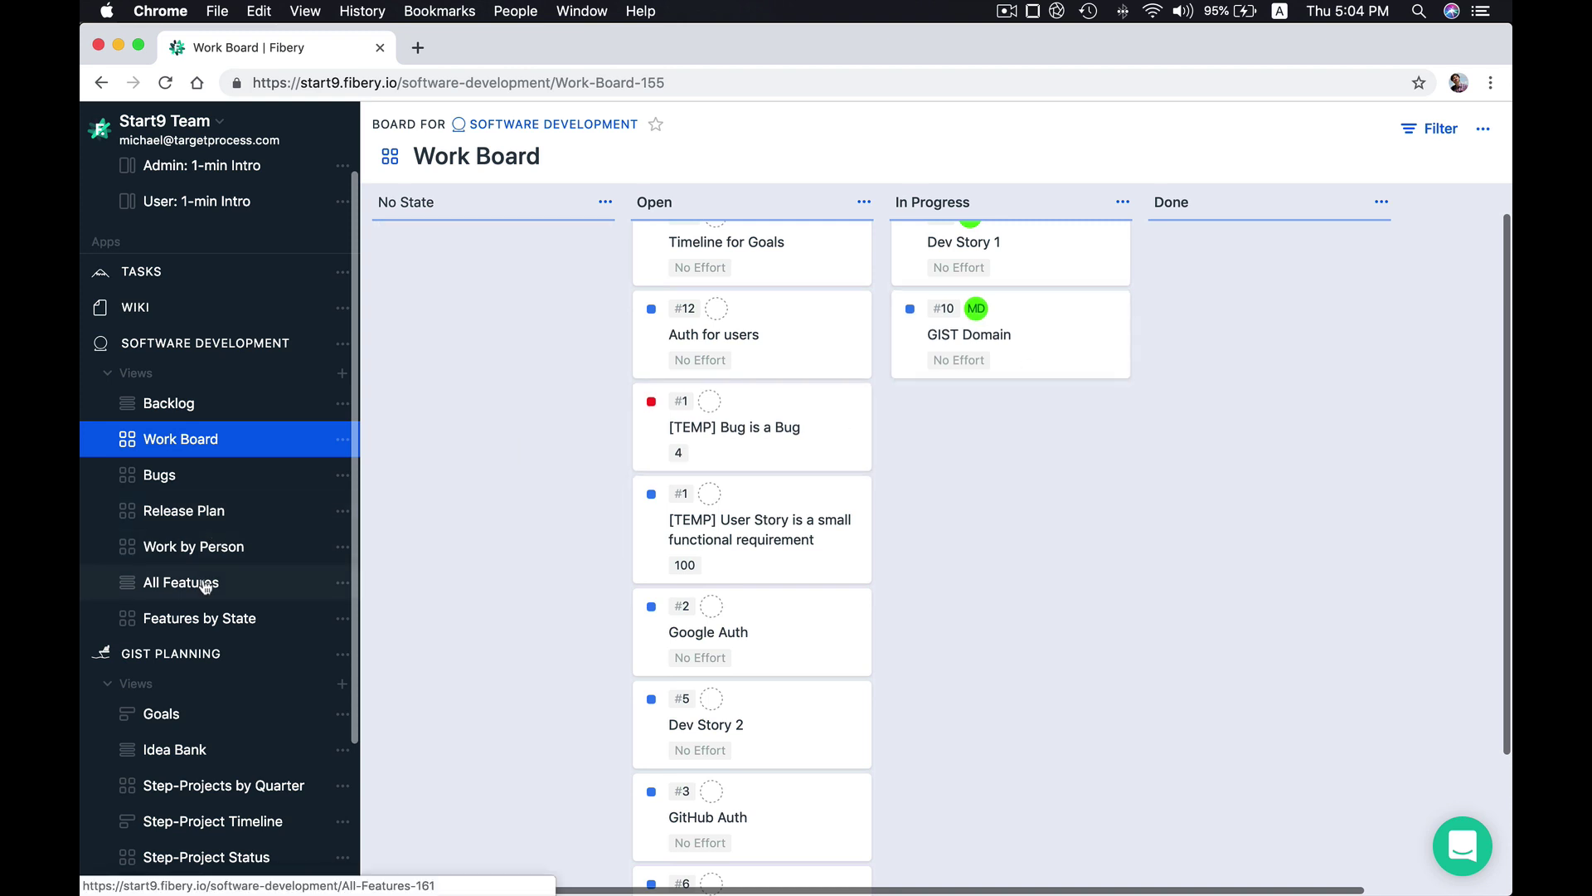
scroll(206, 584, down, 3)
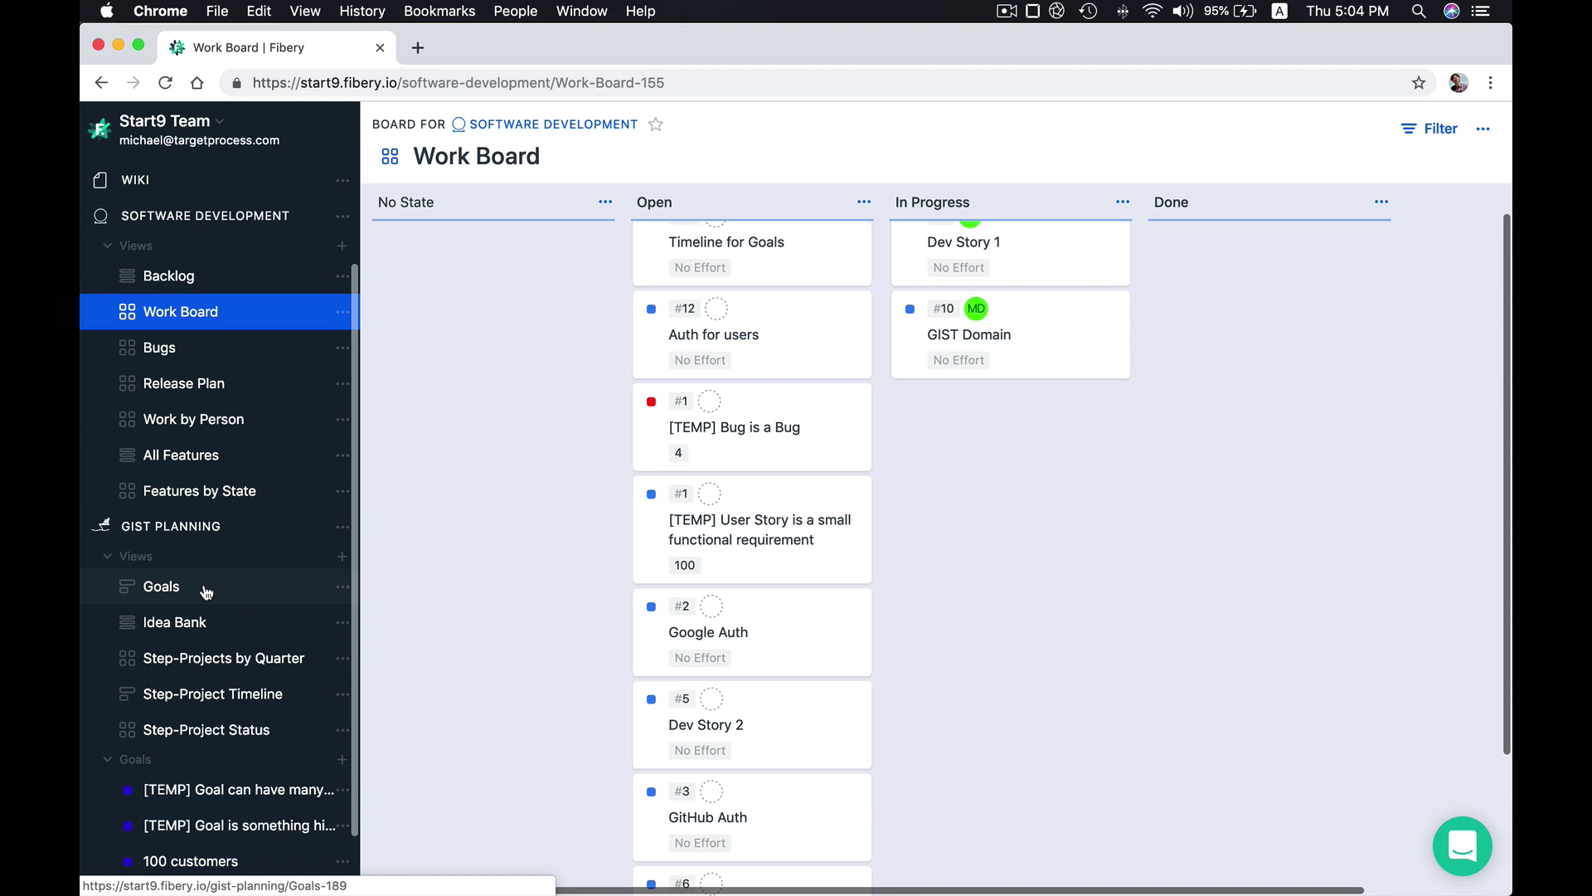
click(218, 659)
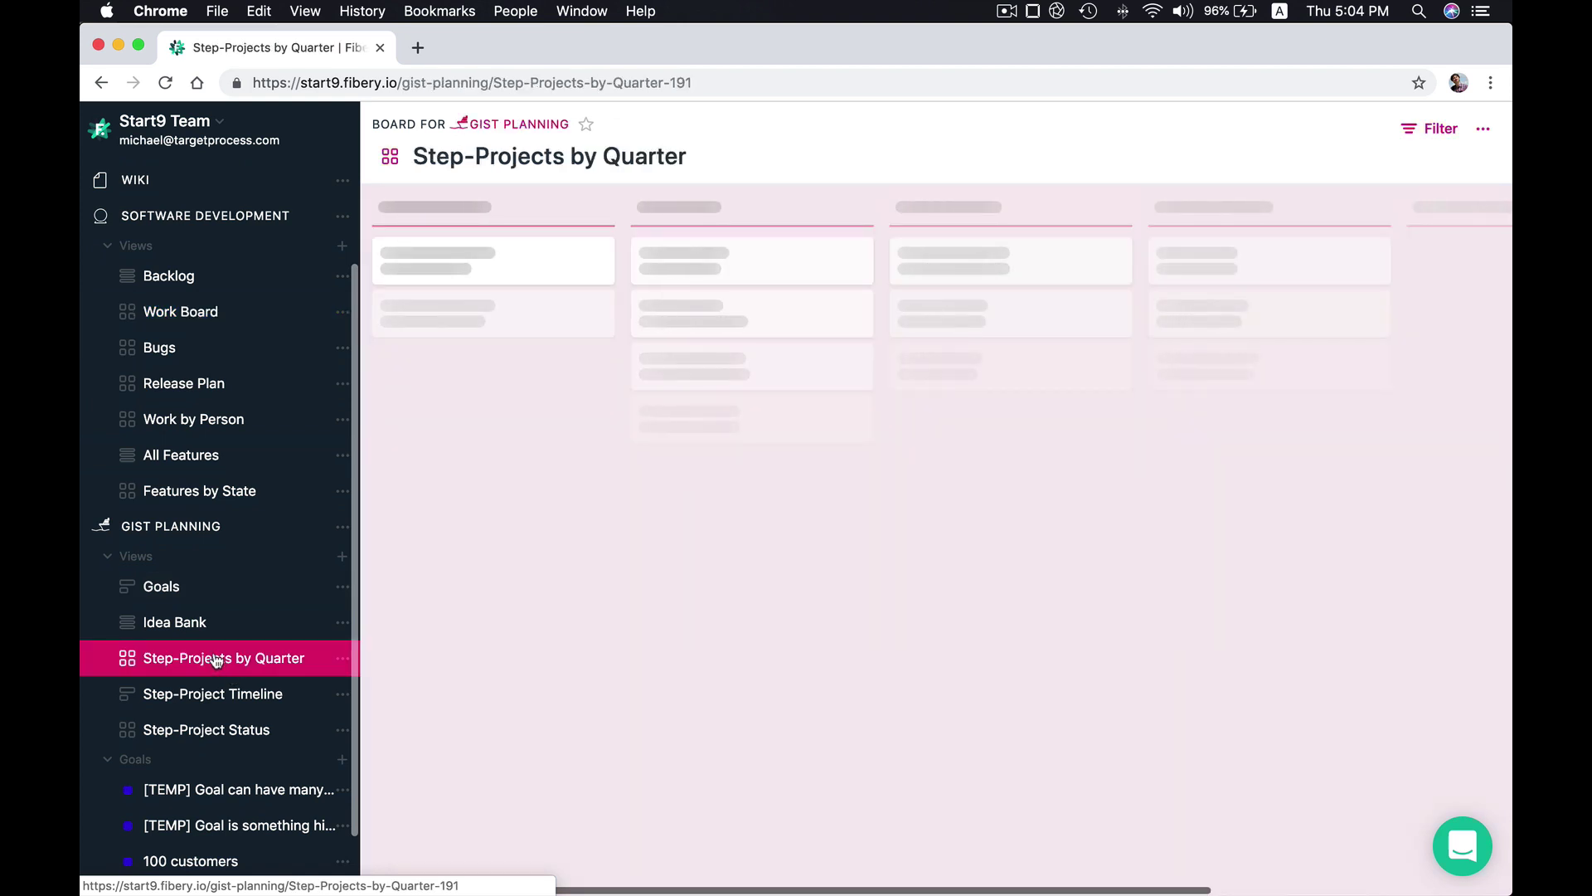
click(179, 629)
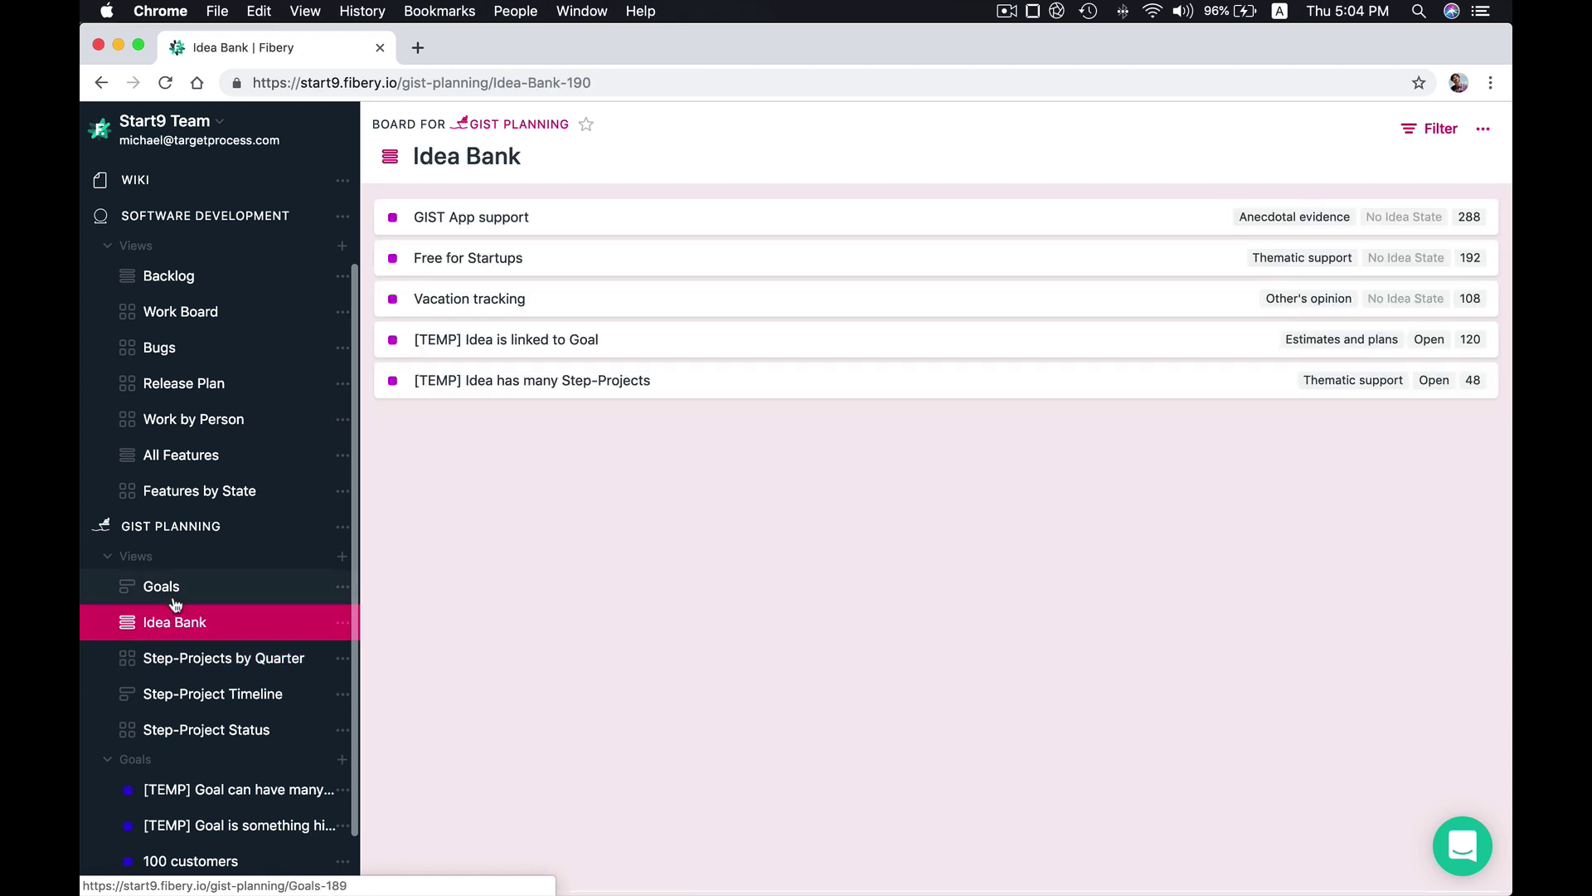
click(168, 590)
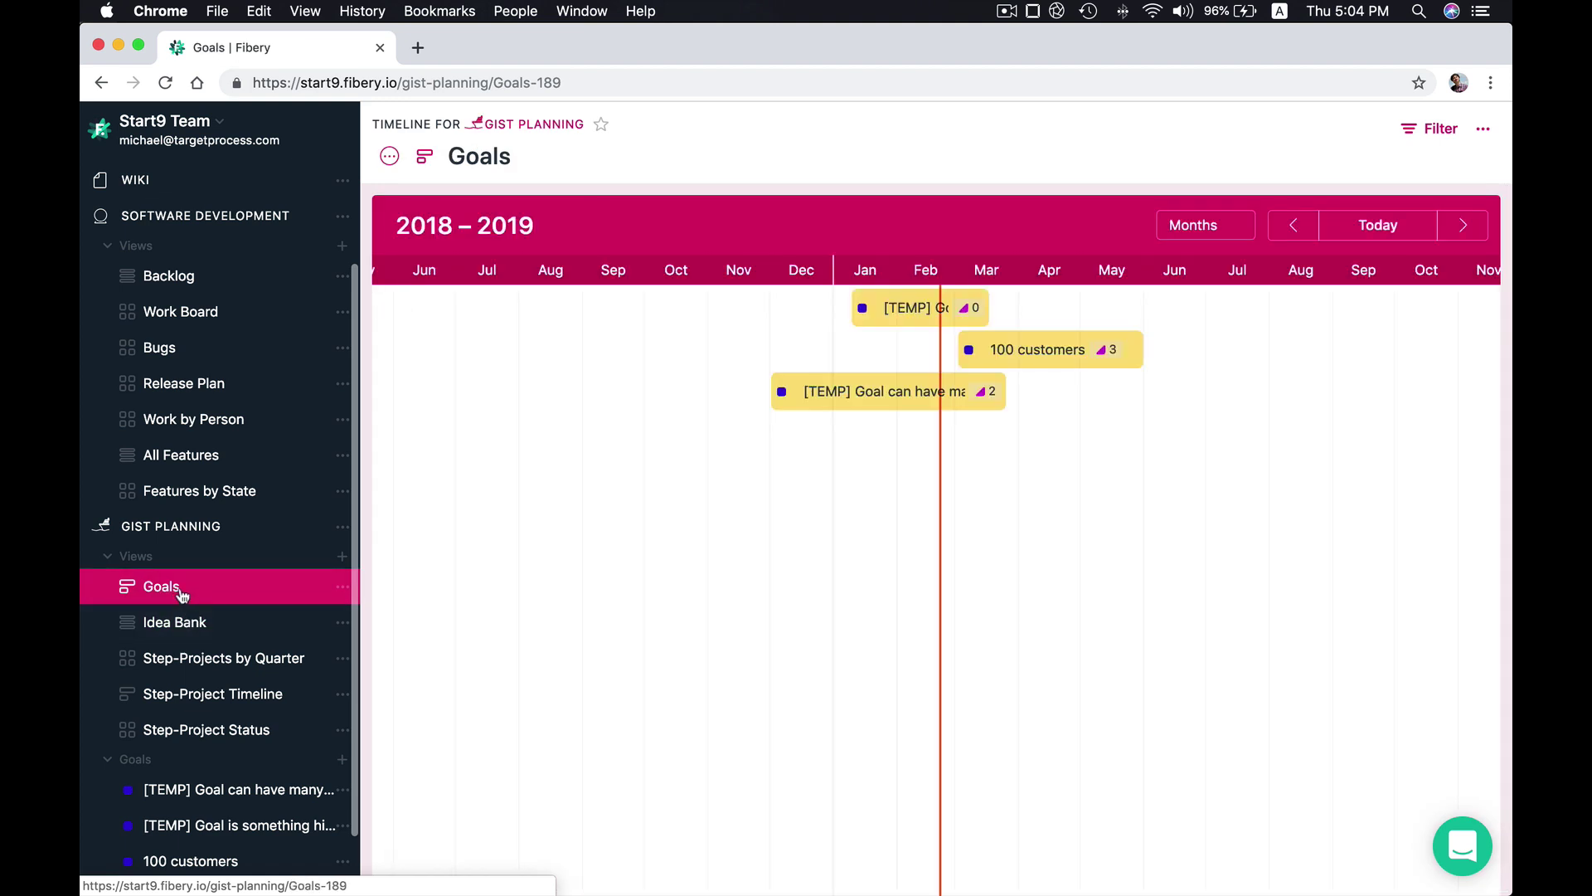
scroll(182, 594, down, 1)
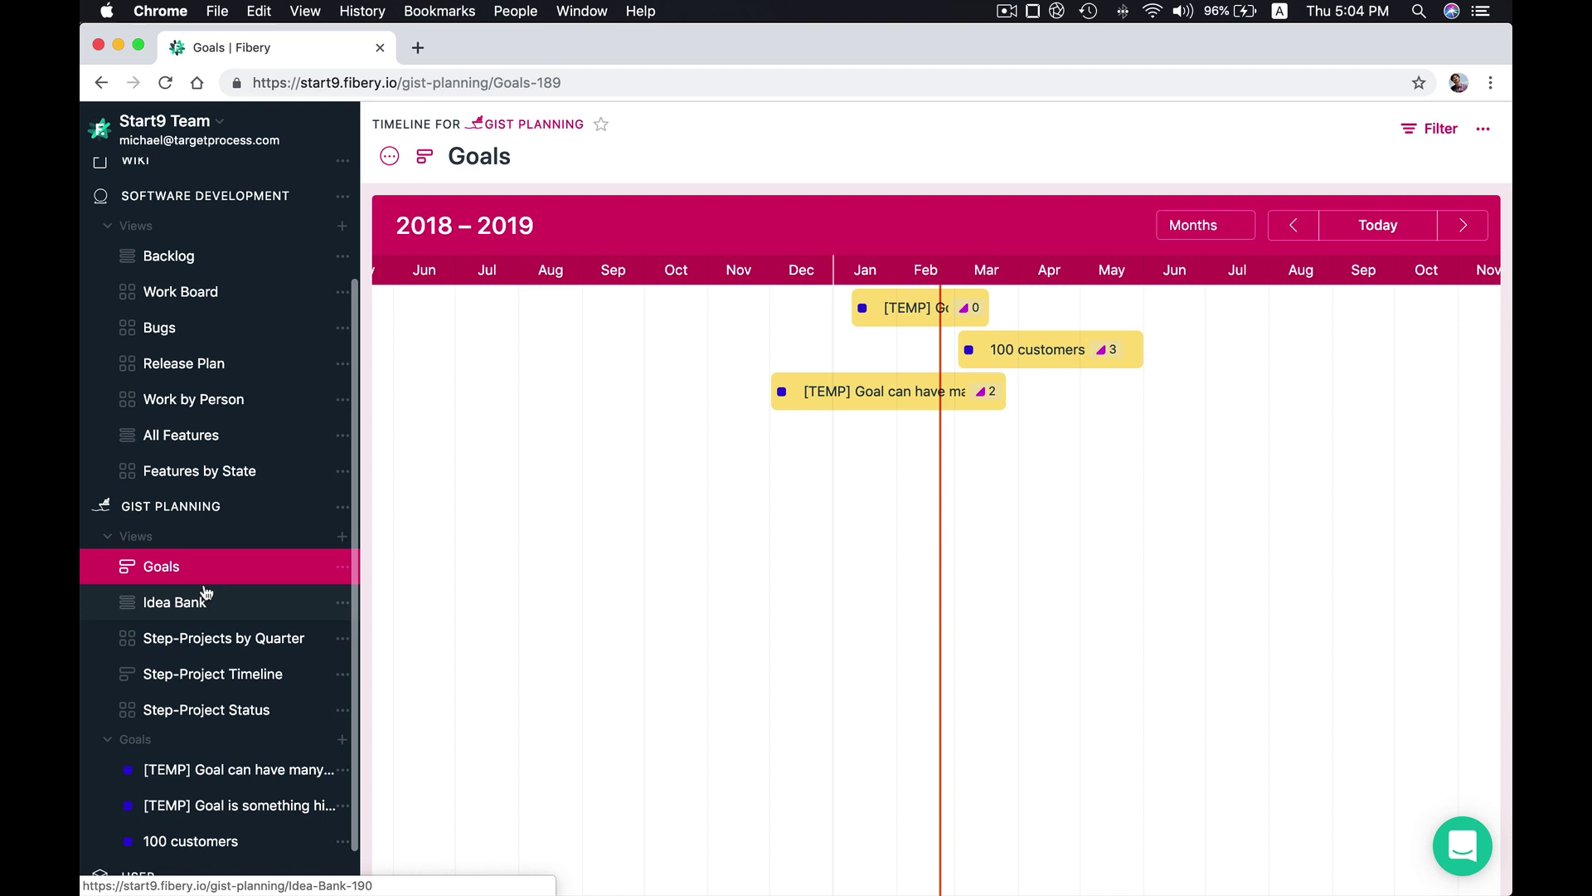
click(343, 538)
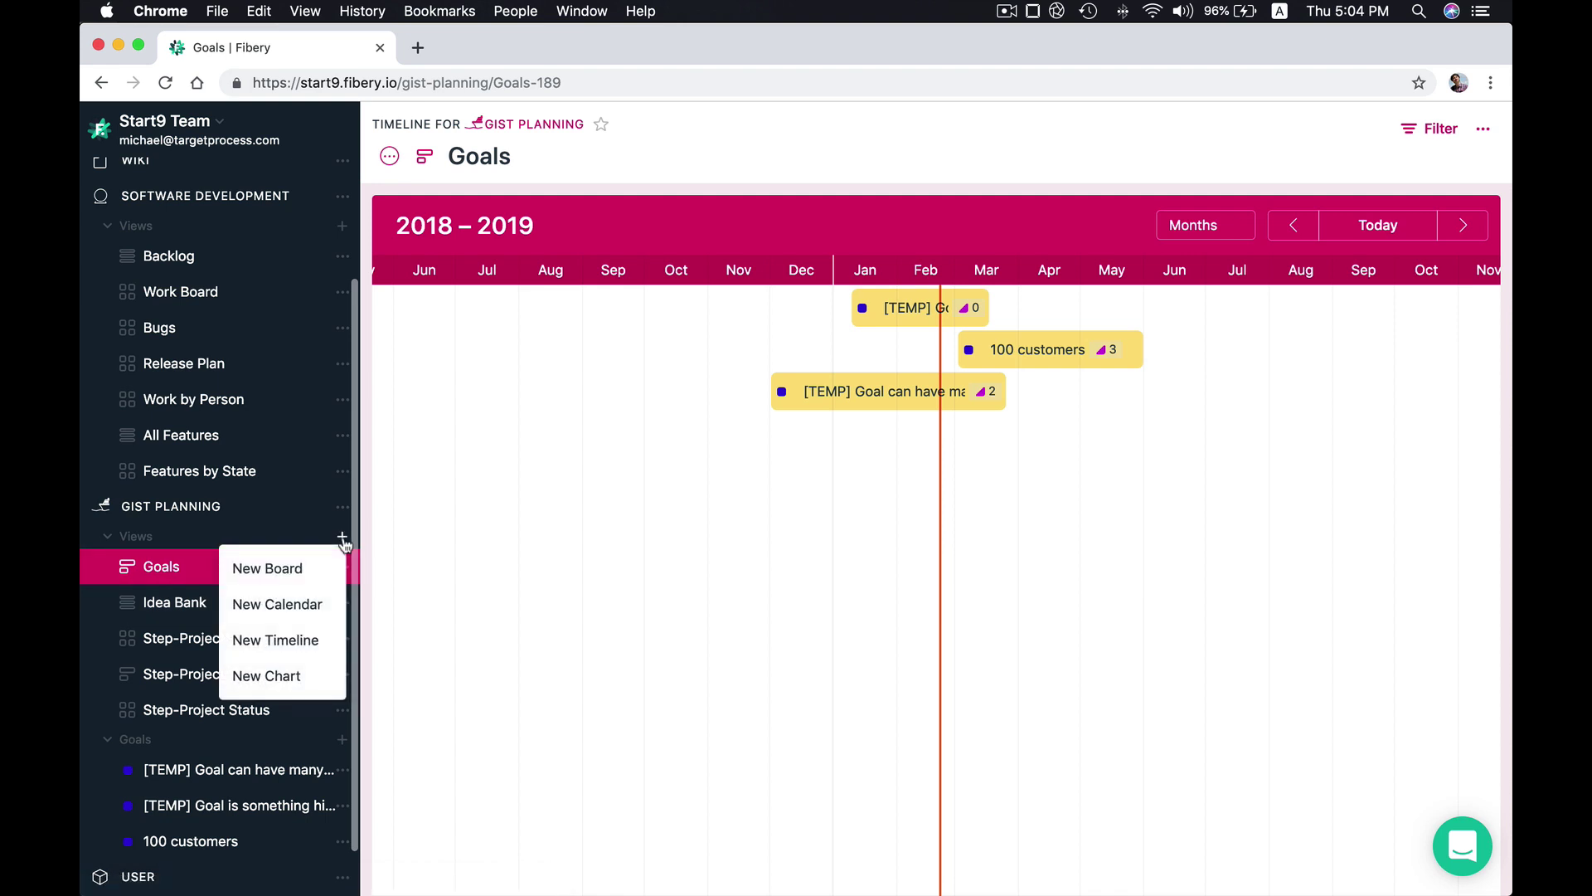
Create a New Chart from the Blank Fibery App template using Idea entities
click(286, 683)
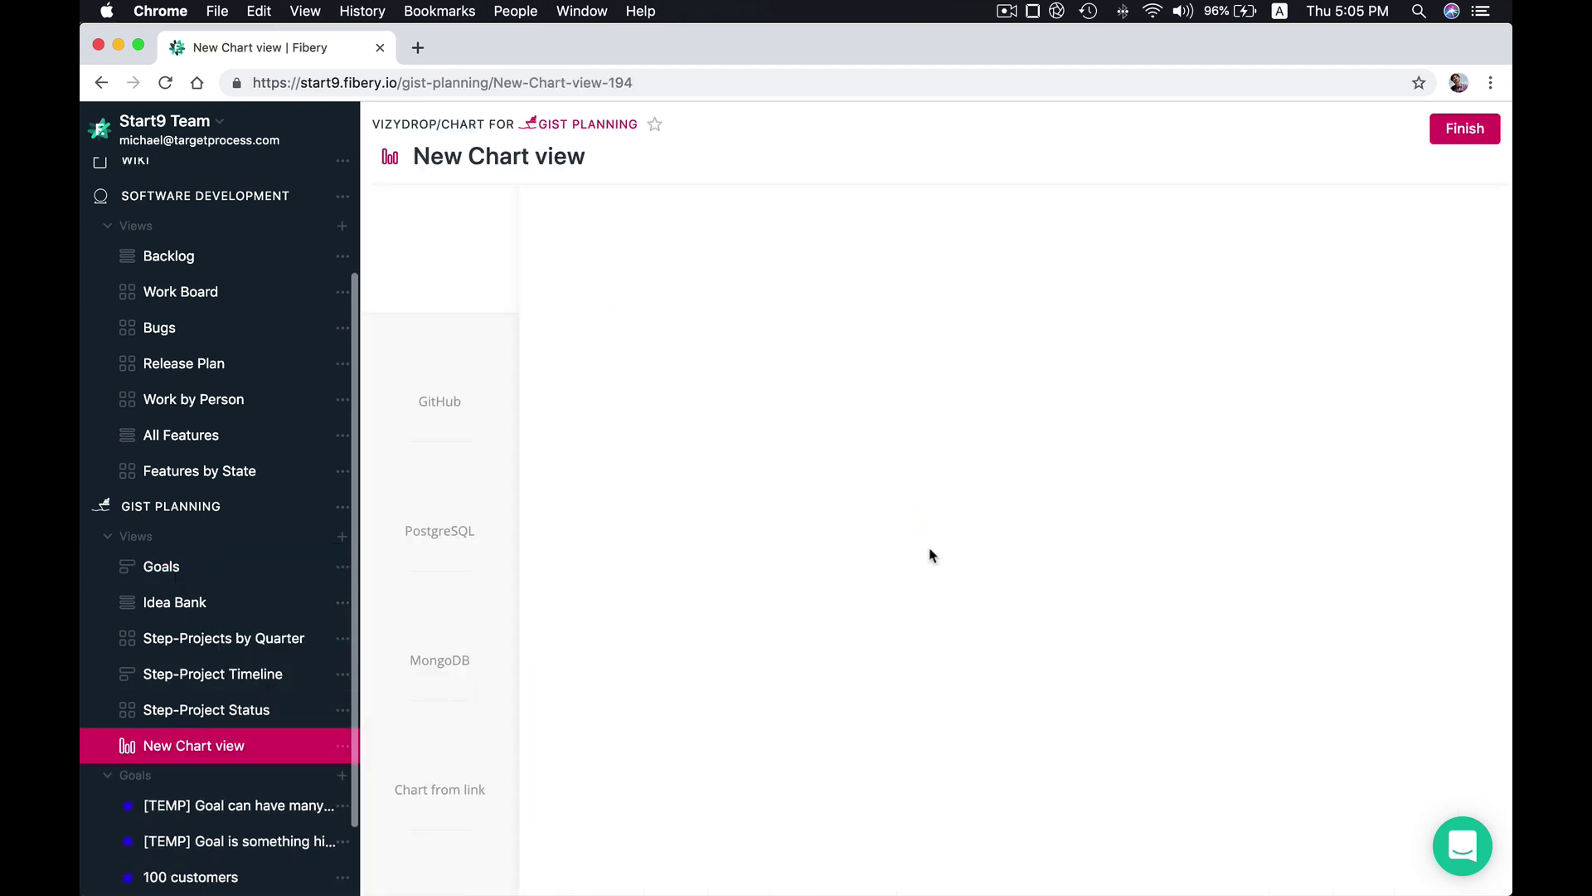
click(647, 363)
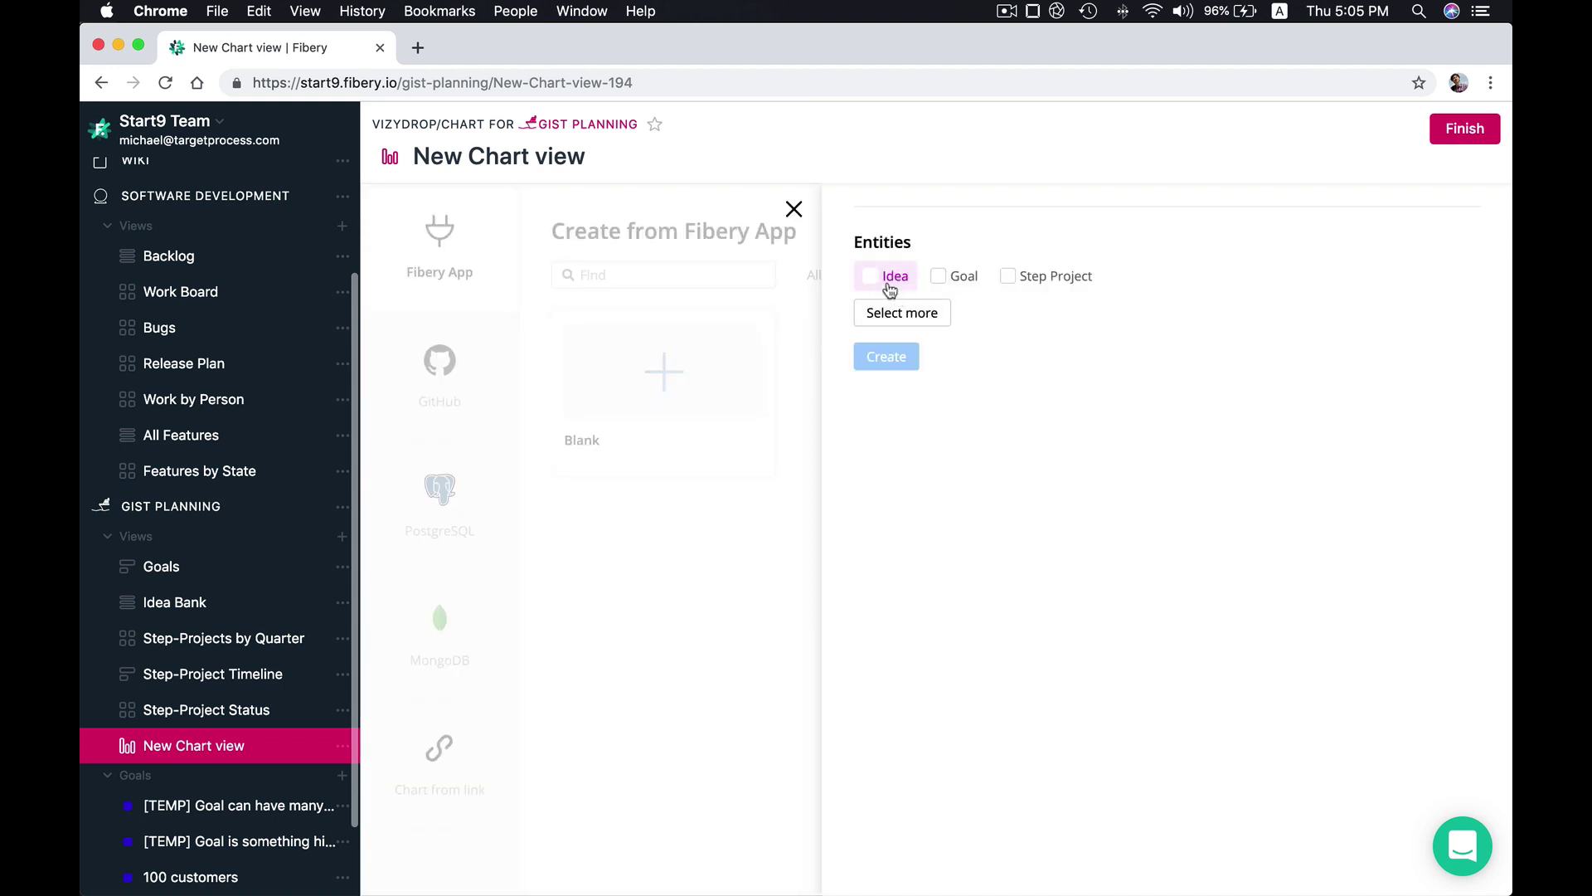
click(886, 287)
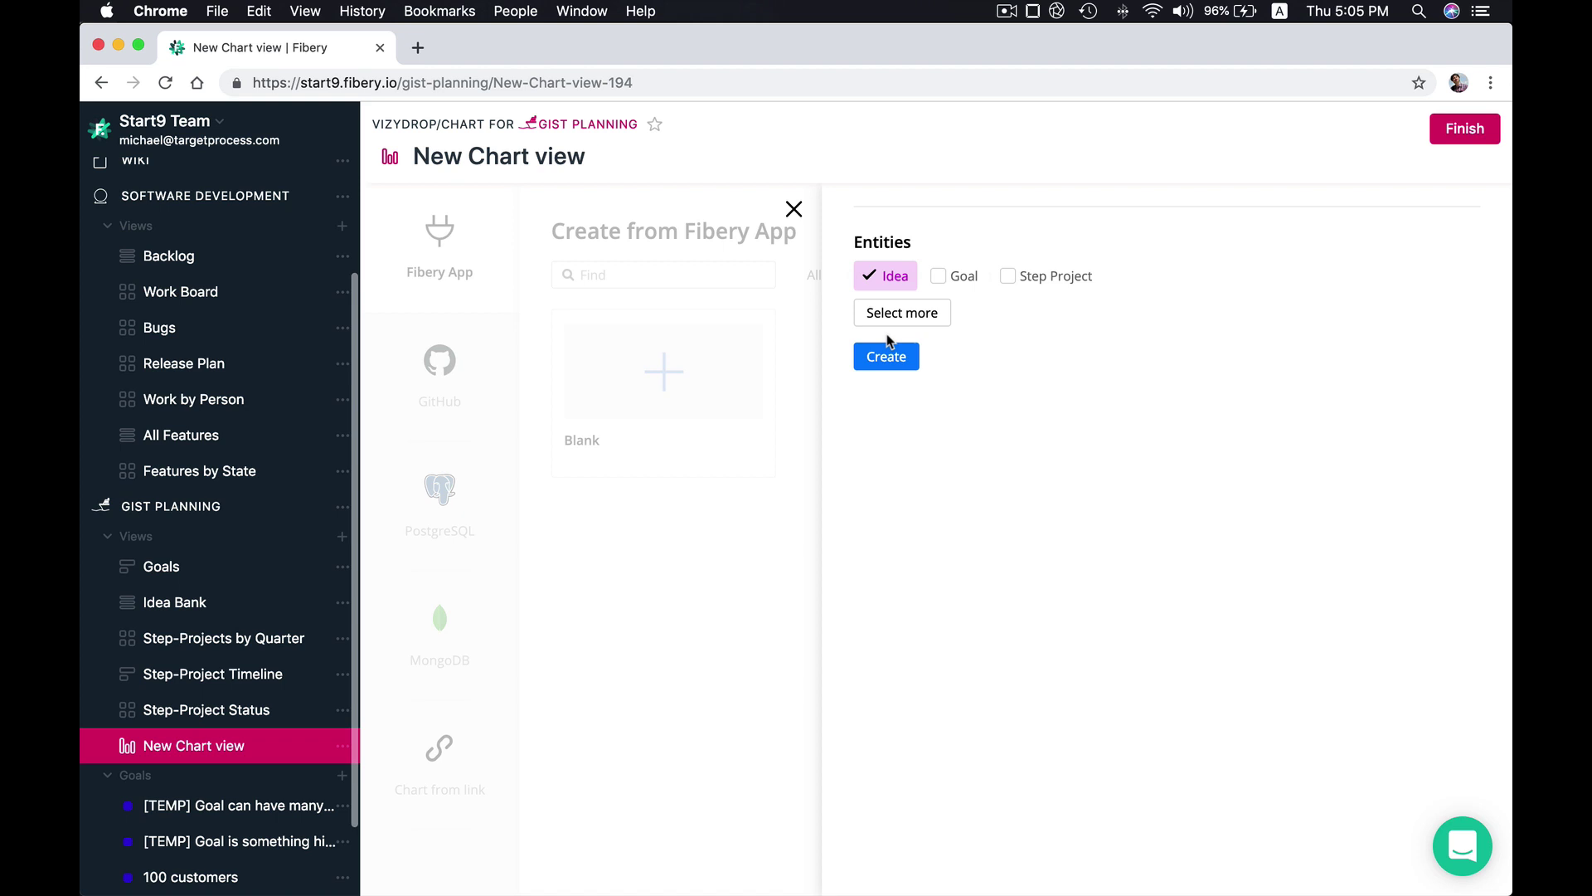
click(886, 357)
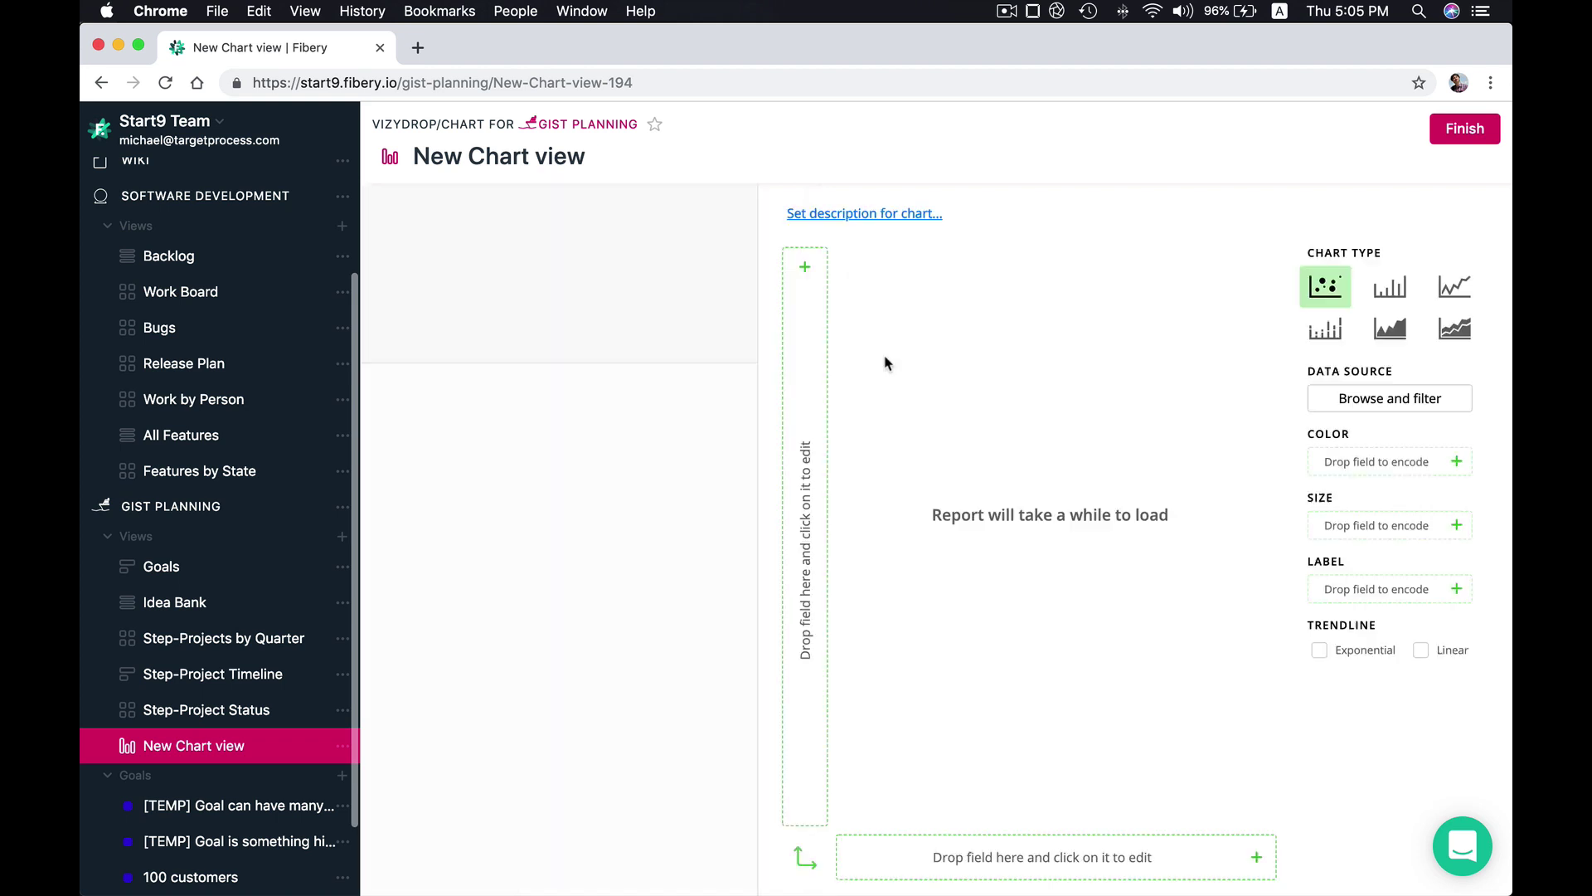
Plot Ice Score on Y against Impact on X, labelled by Name and coloured by State
scroll(573, 573, down, 2)
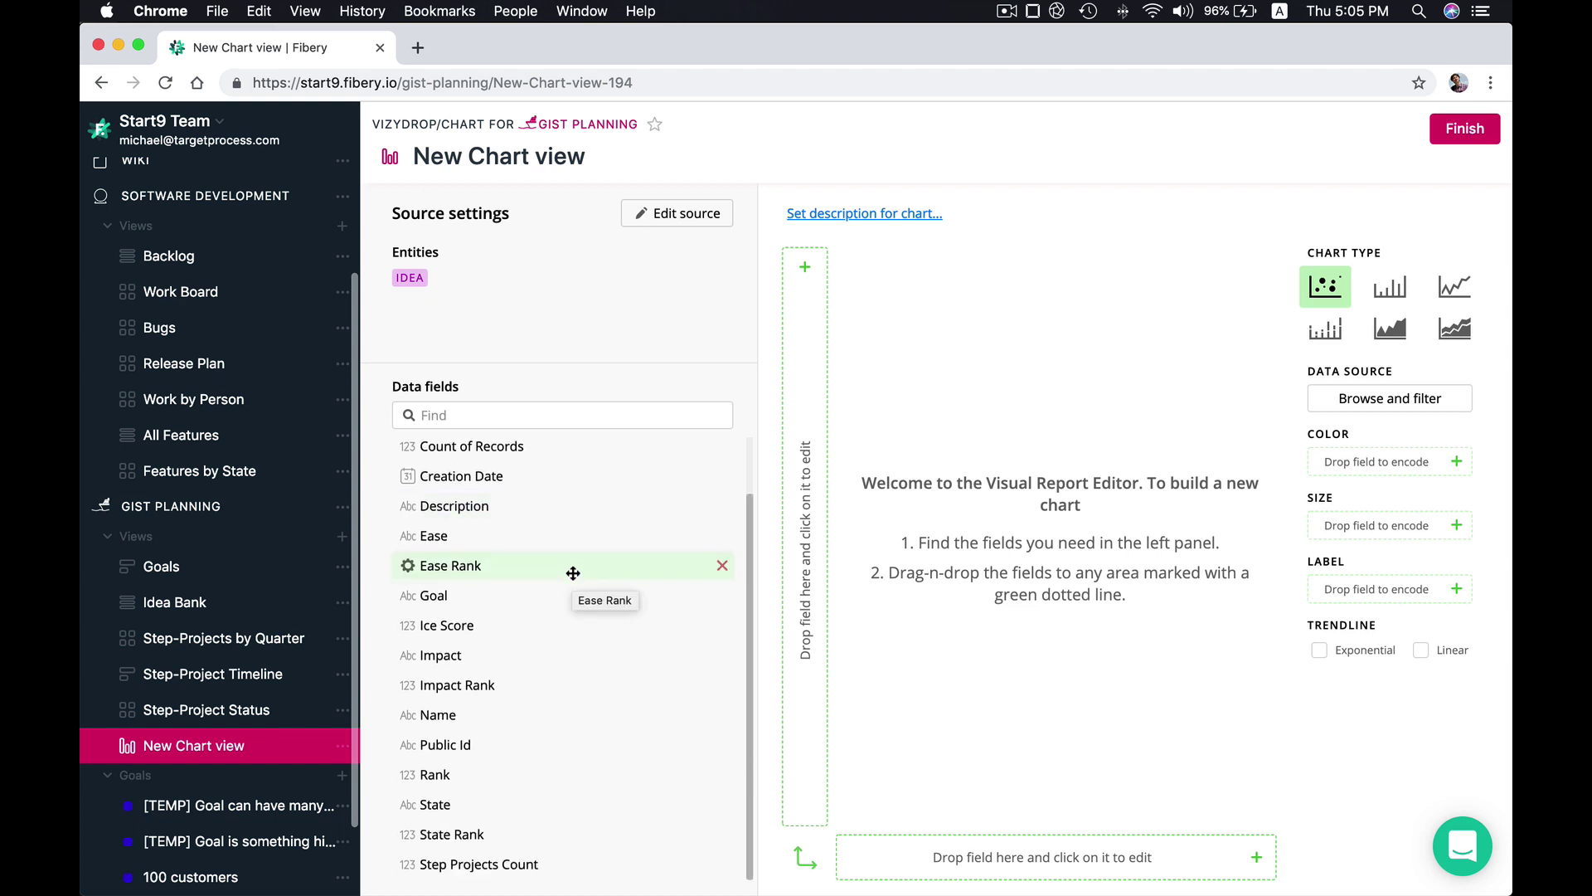
drag(437, 627, 808, 506)
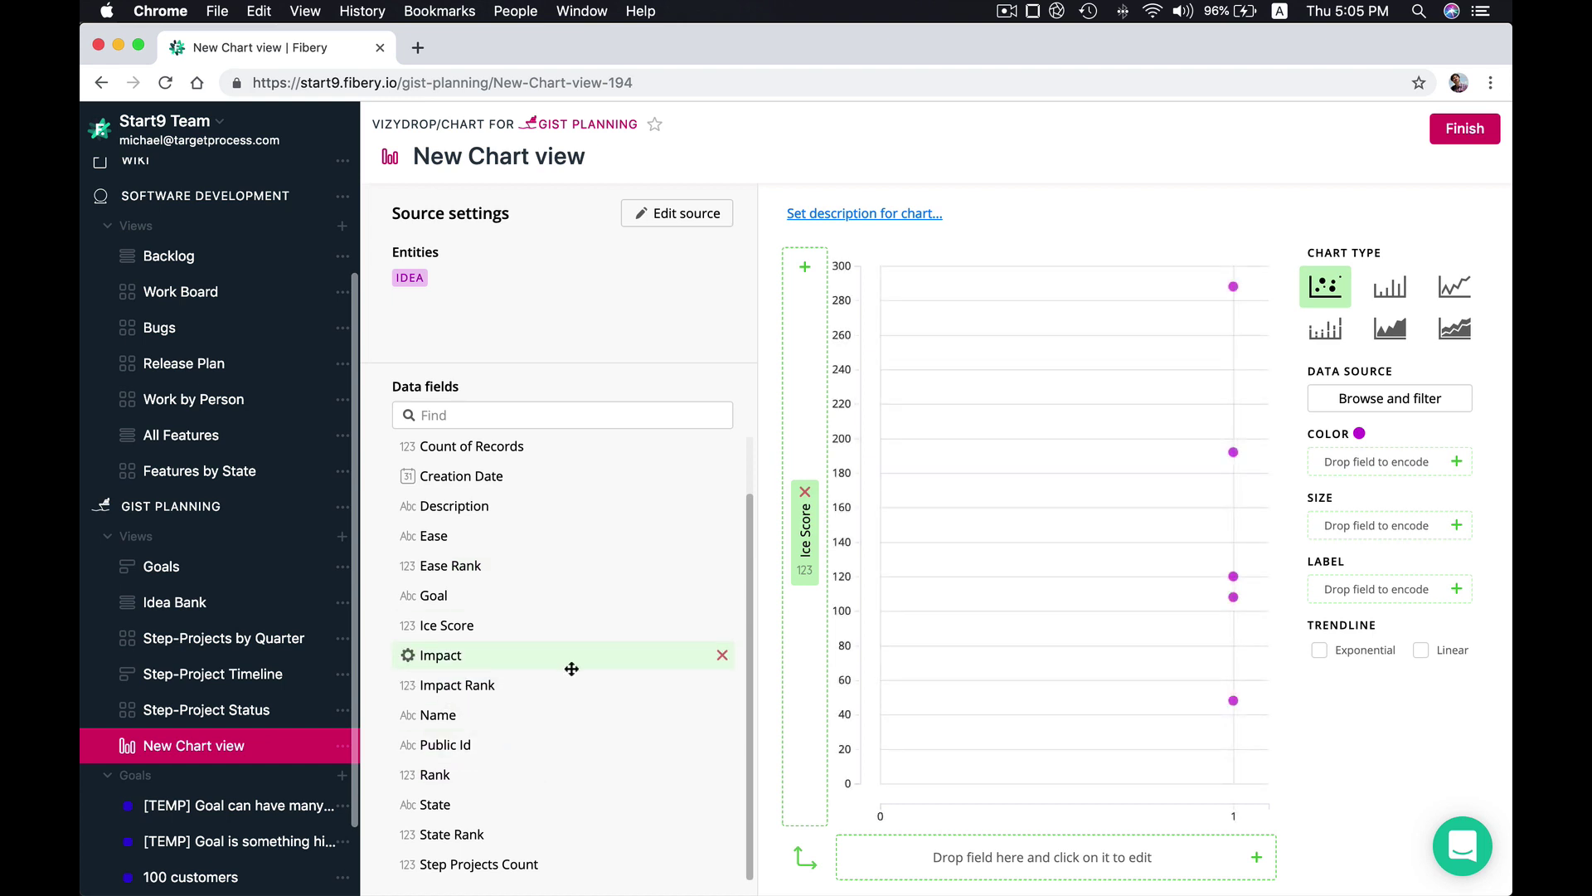
drag(571, 669, 949, 854)
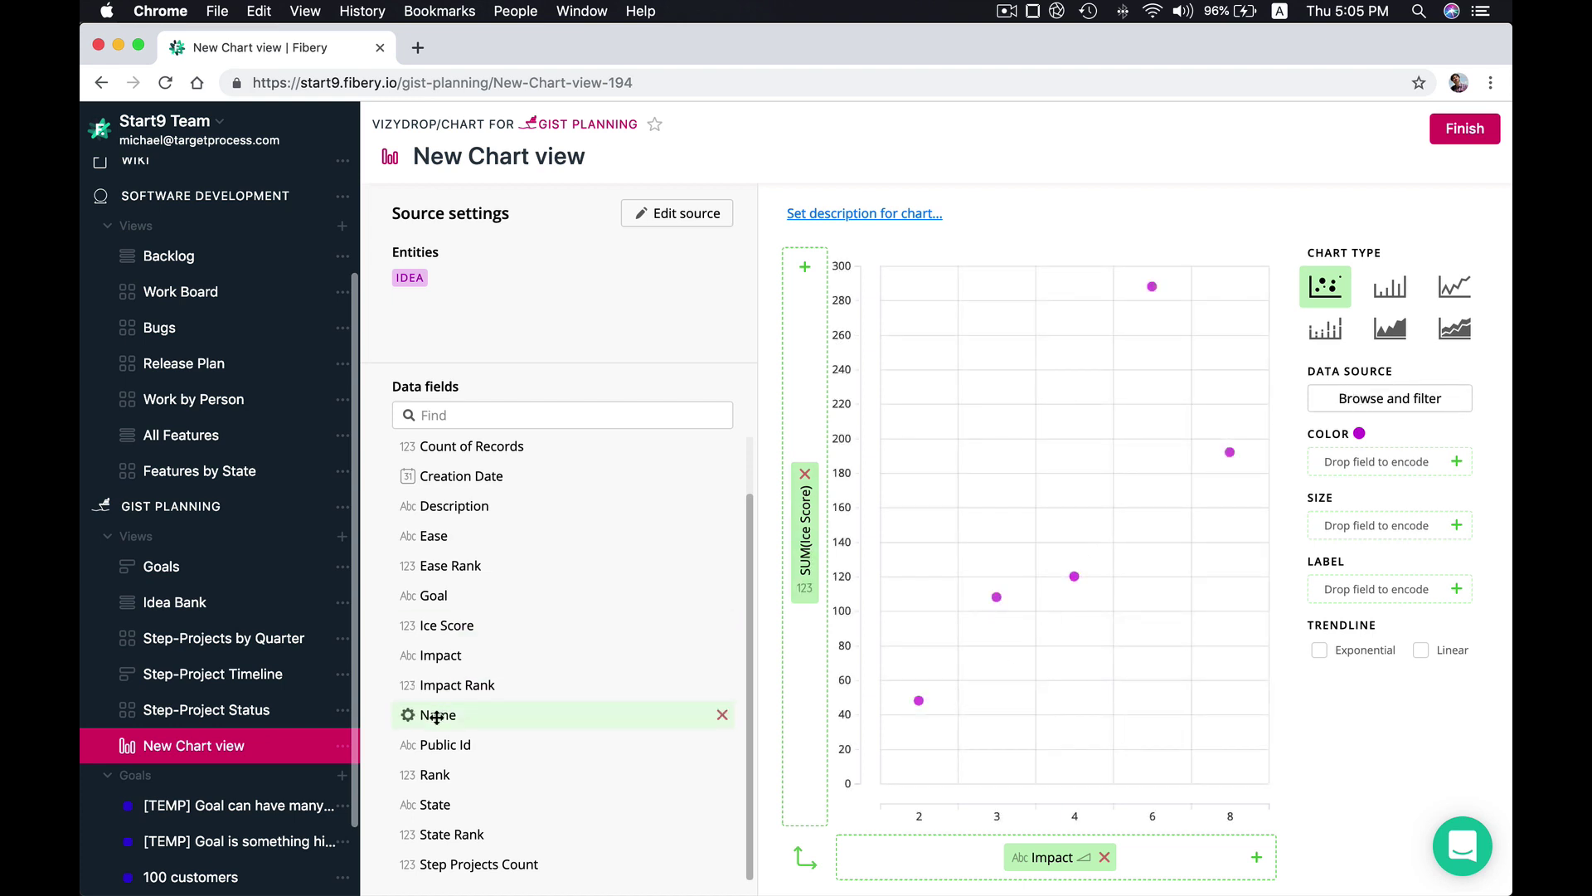
drag(437, 716, 1378, 586)
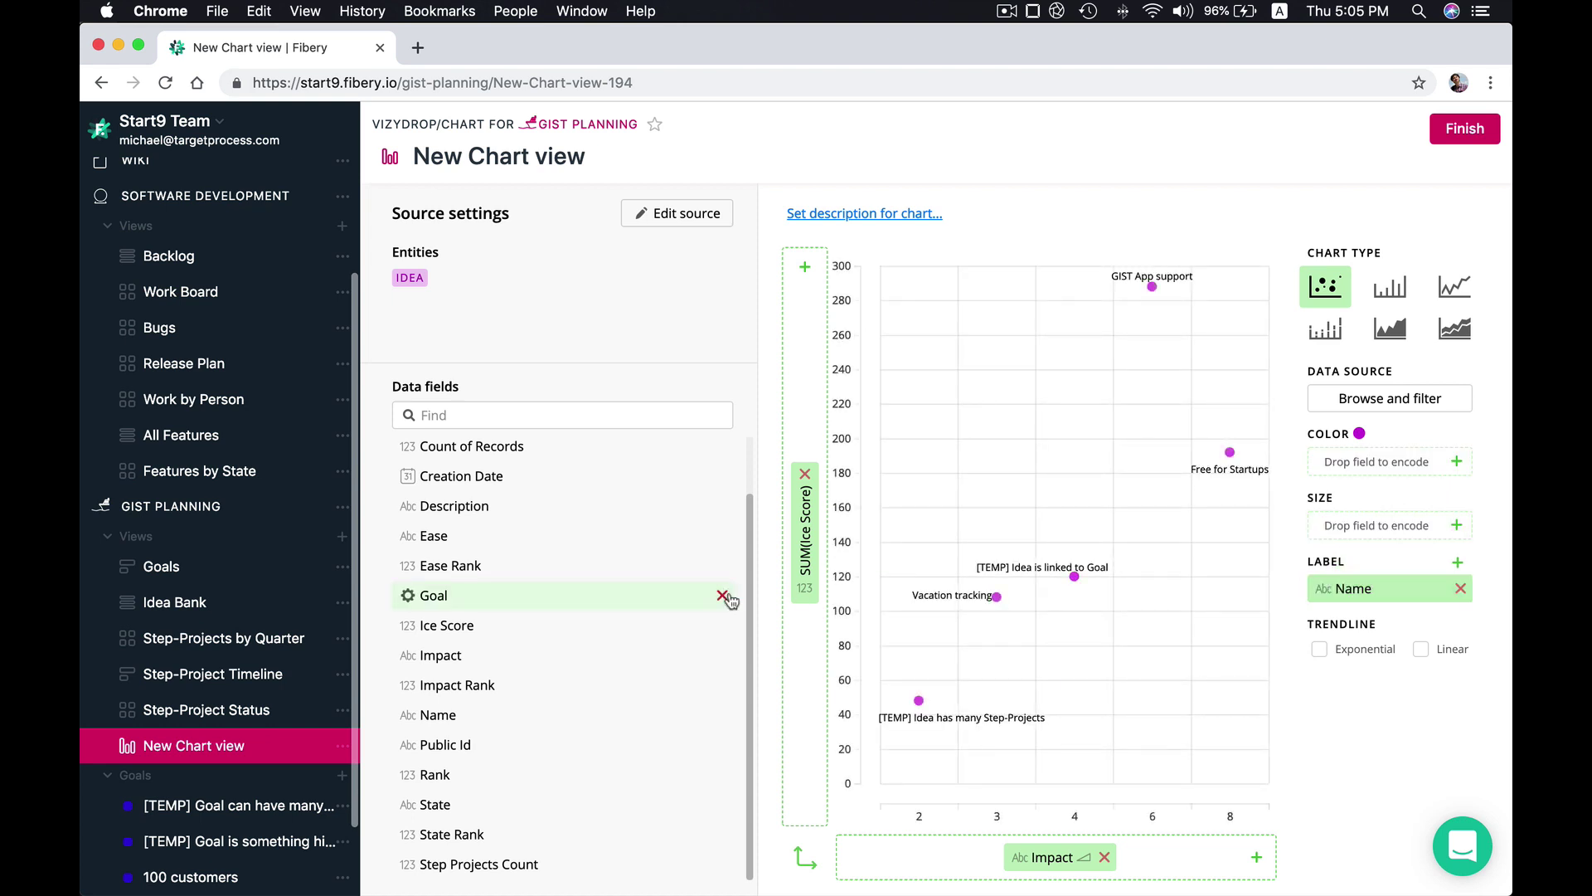
drag(427, 803, 1400, 461)
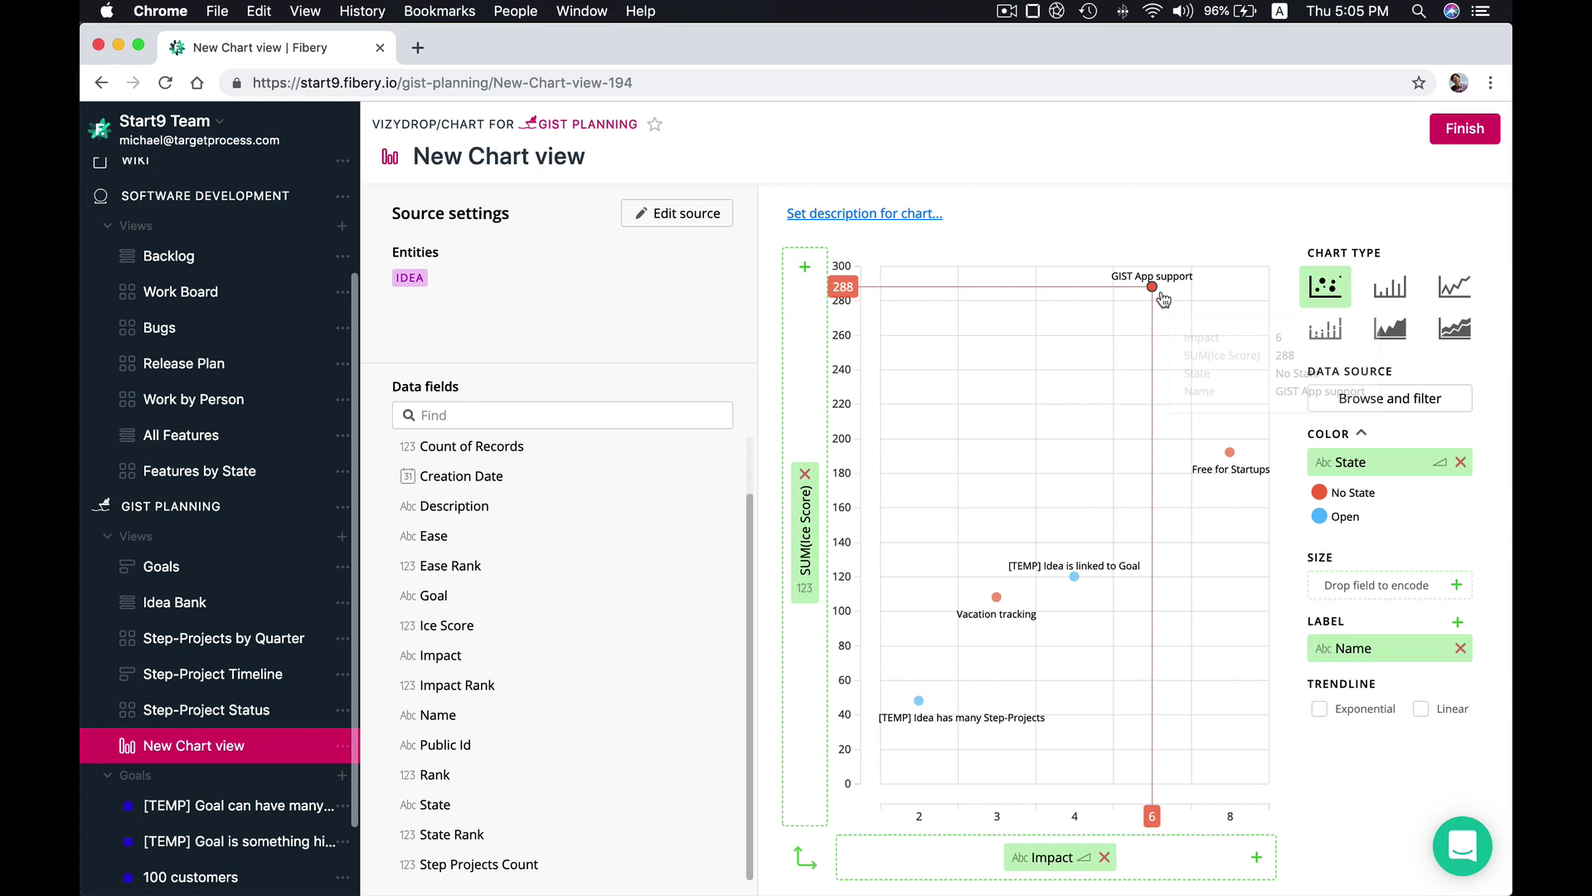
Title the chart 'ICE Score vs. Impact' and finish editing
drag(586, 156, 412, 157)
text(U)
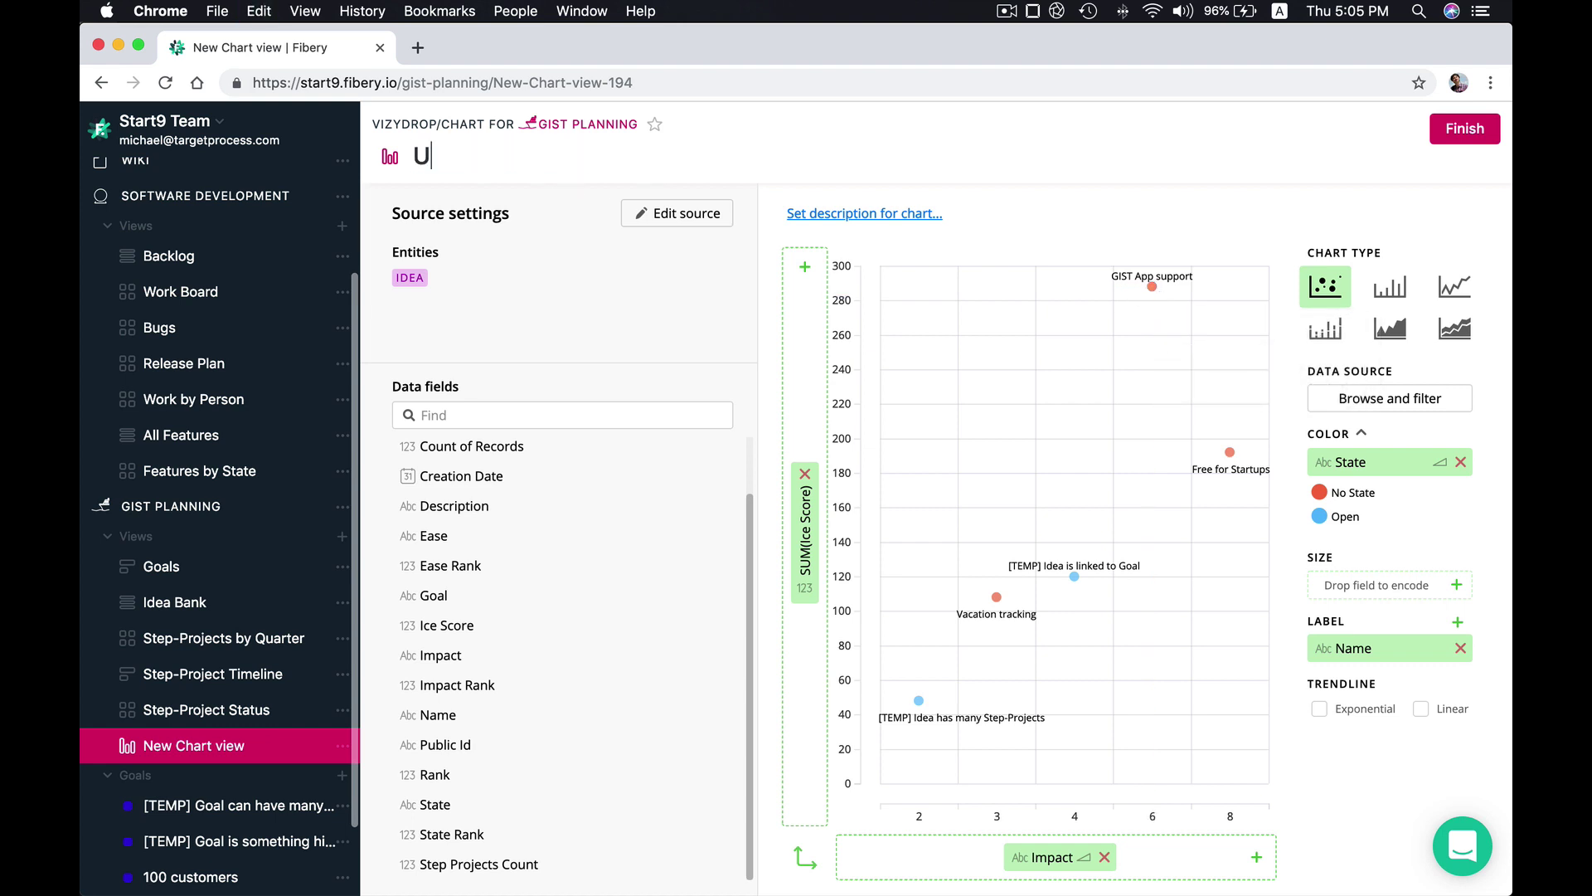
key(BackSpace)
text(ICE Score by Impact)
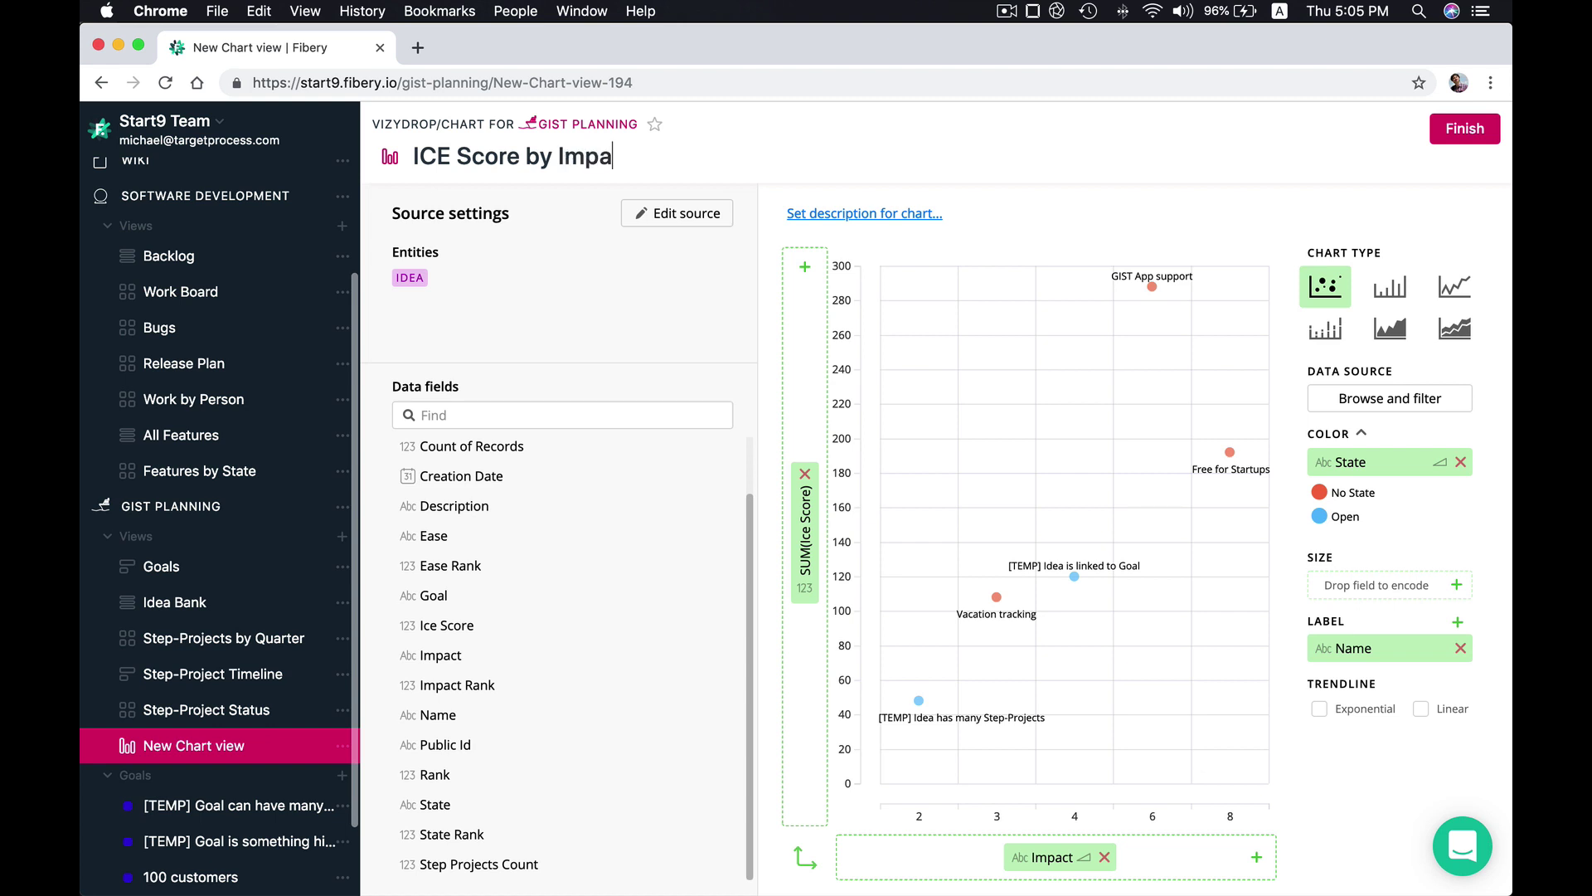
key(Left)
key(Left)
key(Left)
key(Left)
key(Left)
key(Left)
key(Left)
key(BackSpace)
key(BackSpace)
text(vs.)
click(1468, 131)
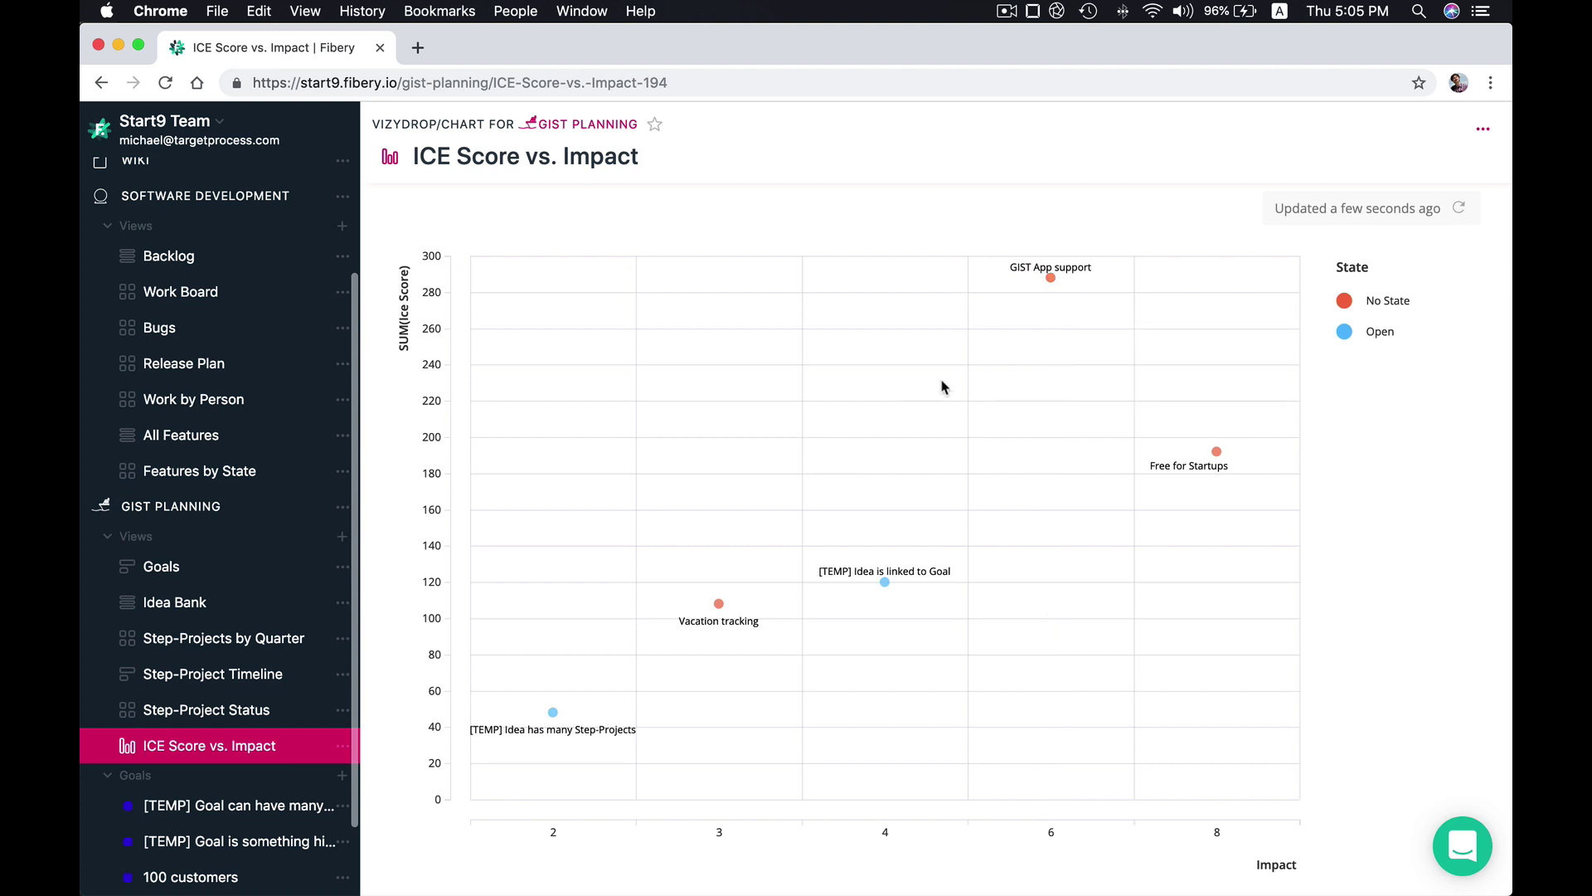
mouse_move(1052, 292)
mouse_move(1217, 453)
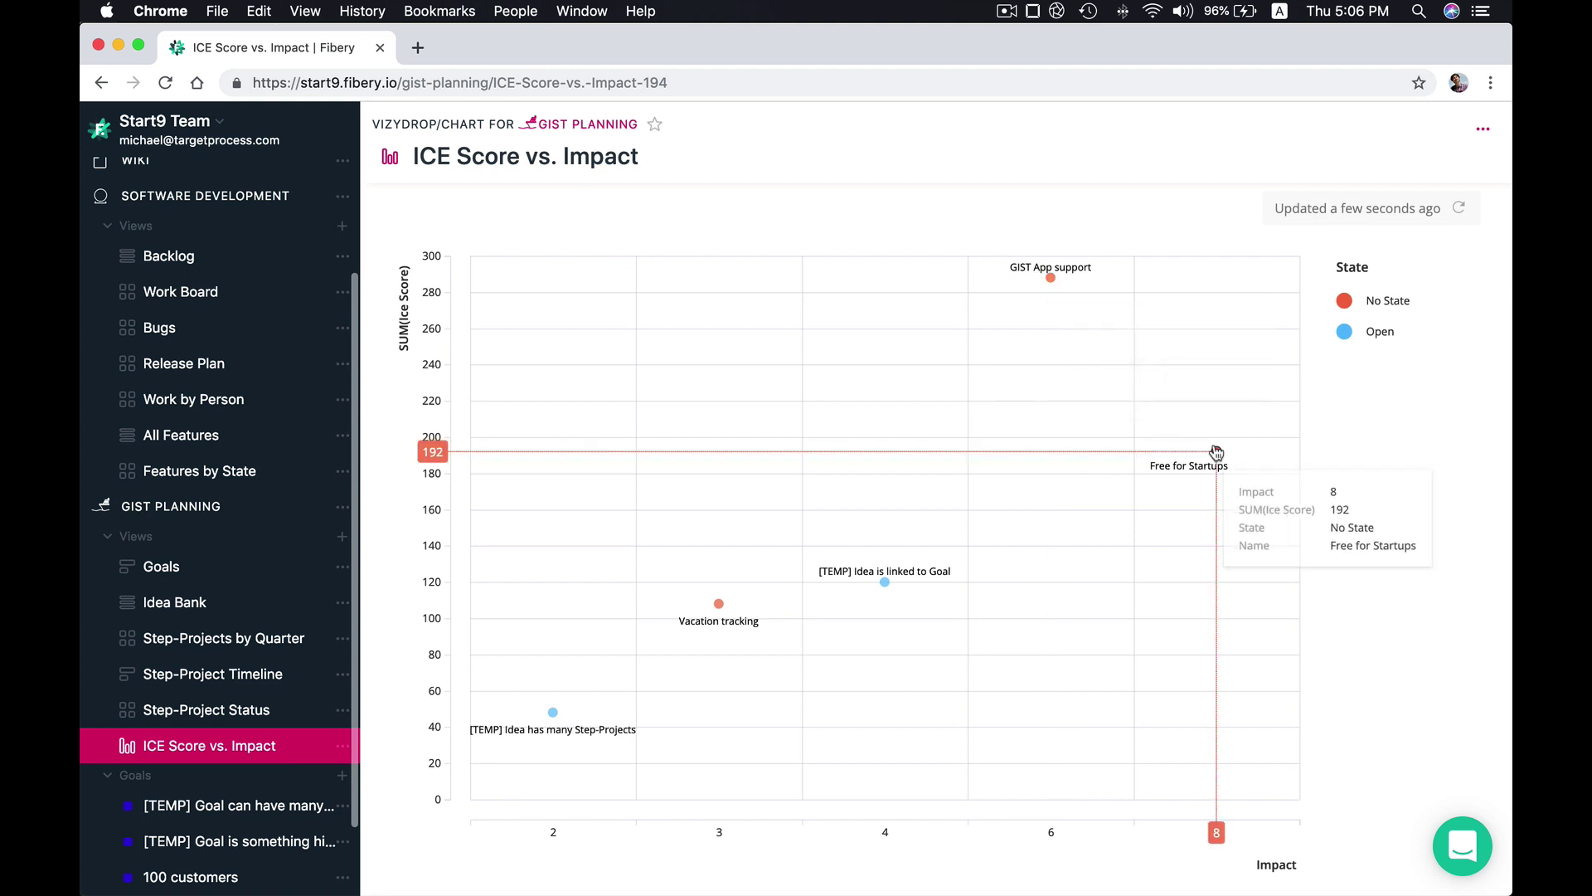